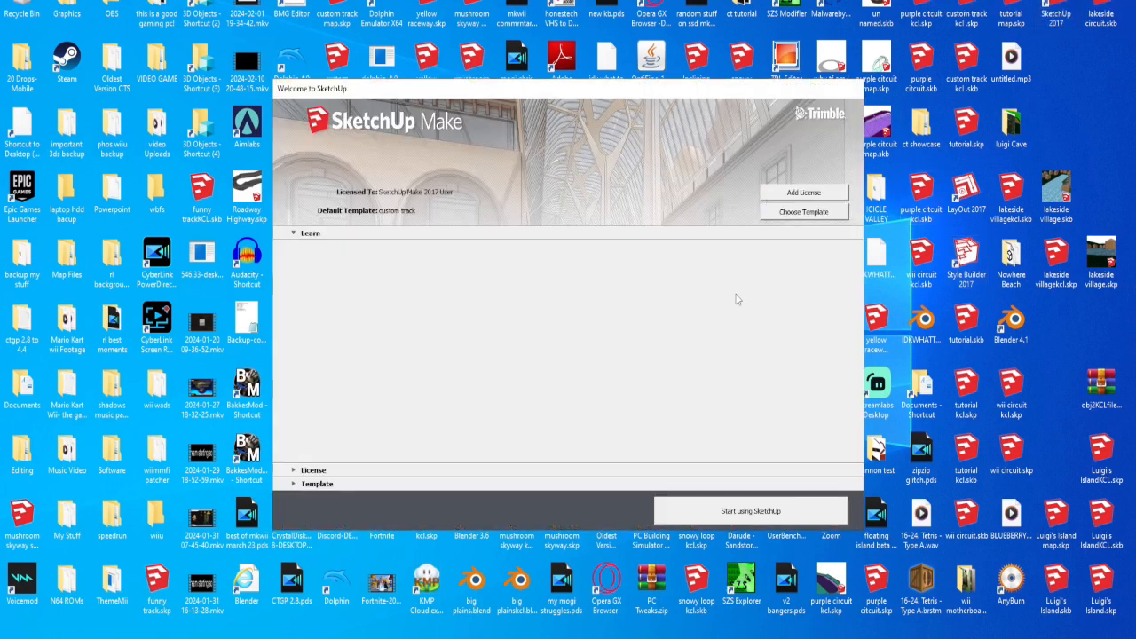
# Start a new model from the custom track template, which uses metres
pyautogui.click(294, 484)
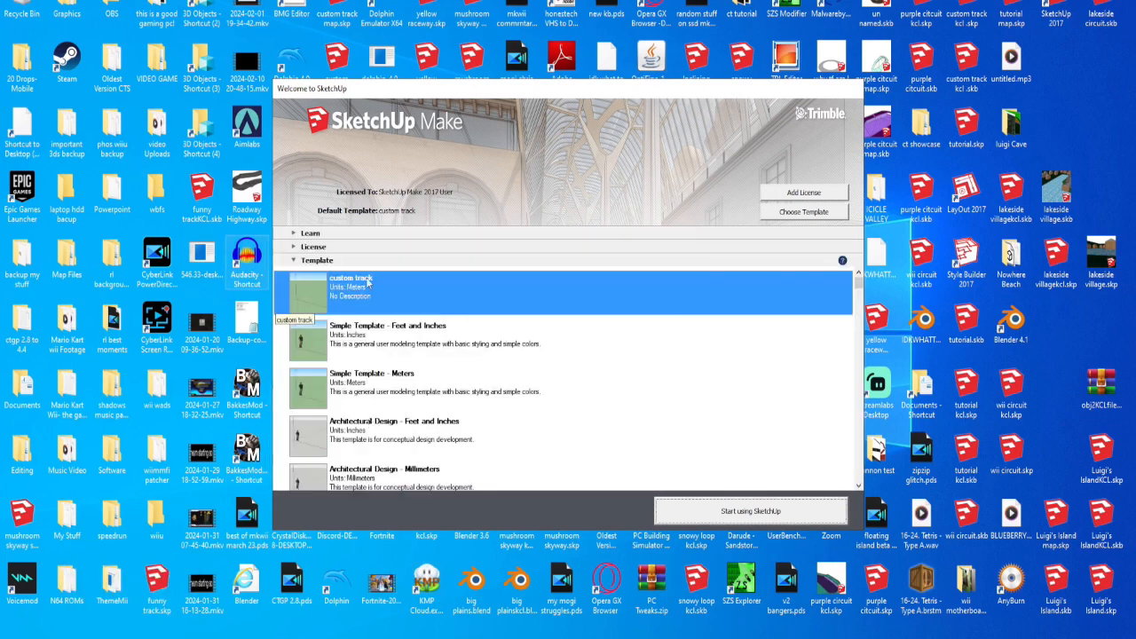
pyautogui.scroll(-3, 427, 296)
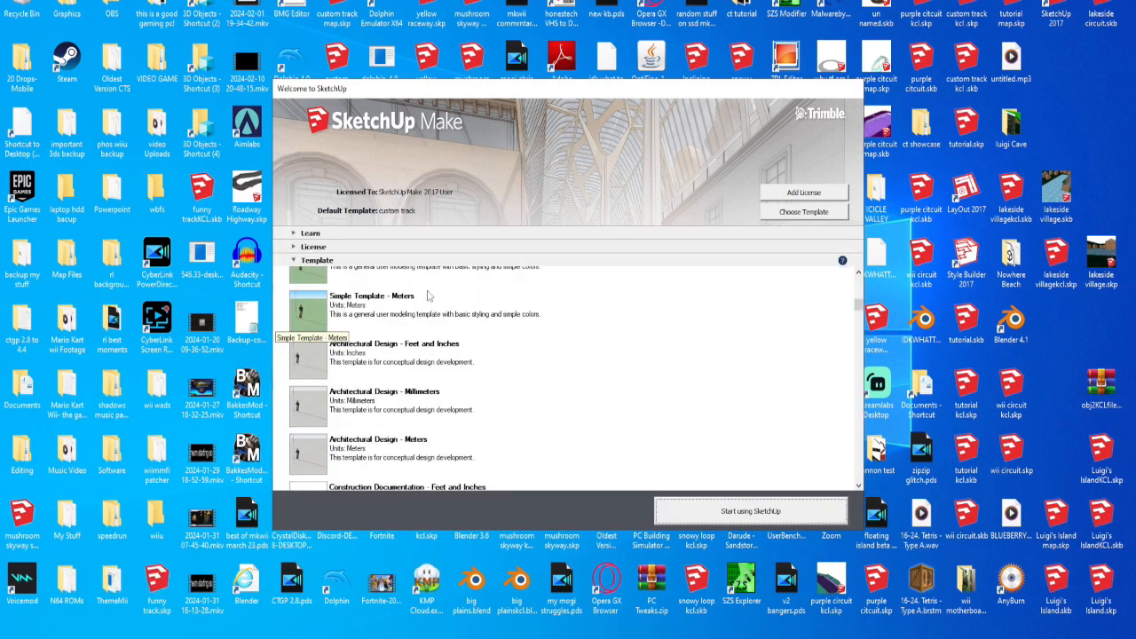
pyautogui.click(412, 320)
pyautogui.scroll(2, 381, 306)
pyautogui.click(380, 293)
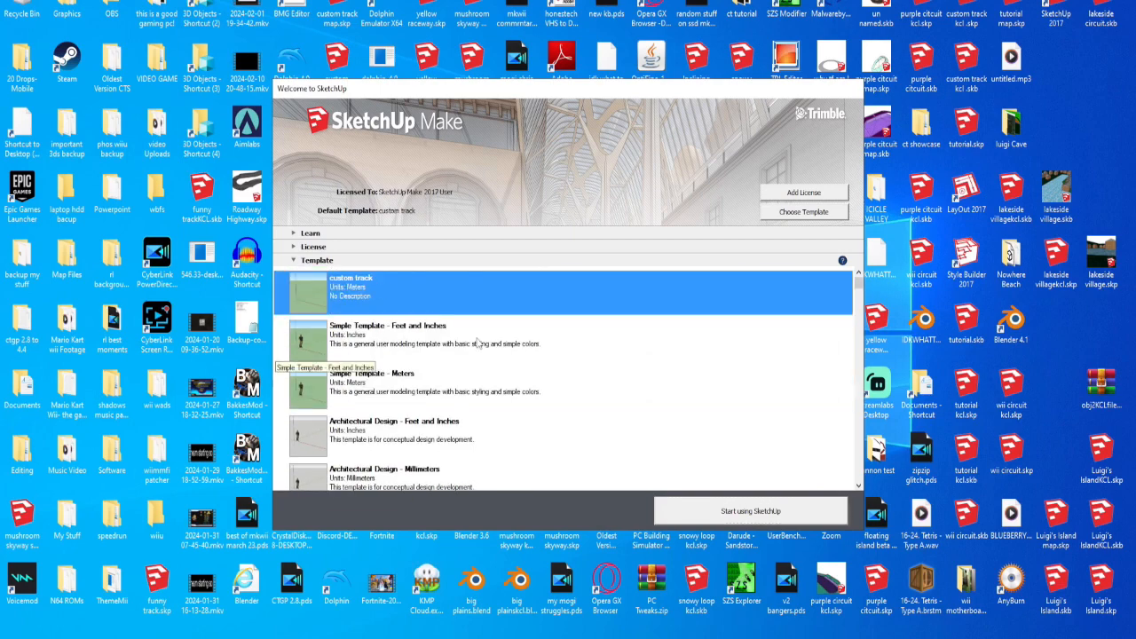
pyautogui.click(728, 512)
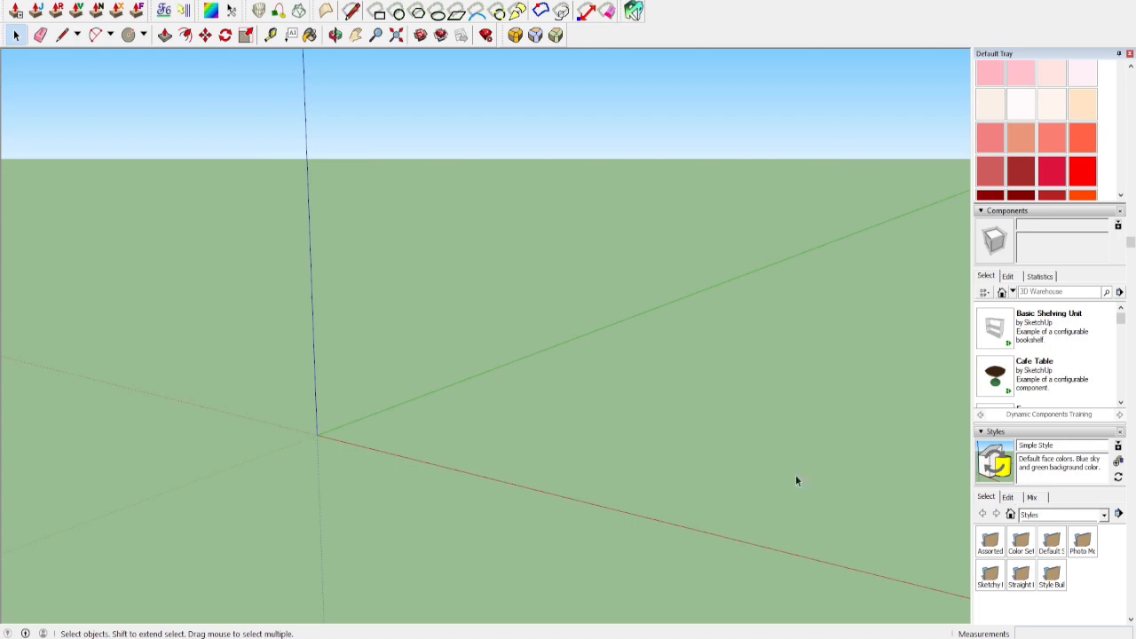
# Show the face settings of the Simple Style and inspect its back color
pyautogui.click(1009, 498)
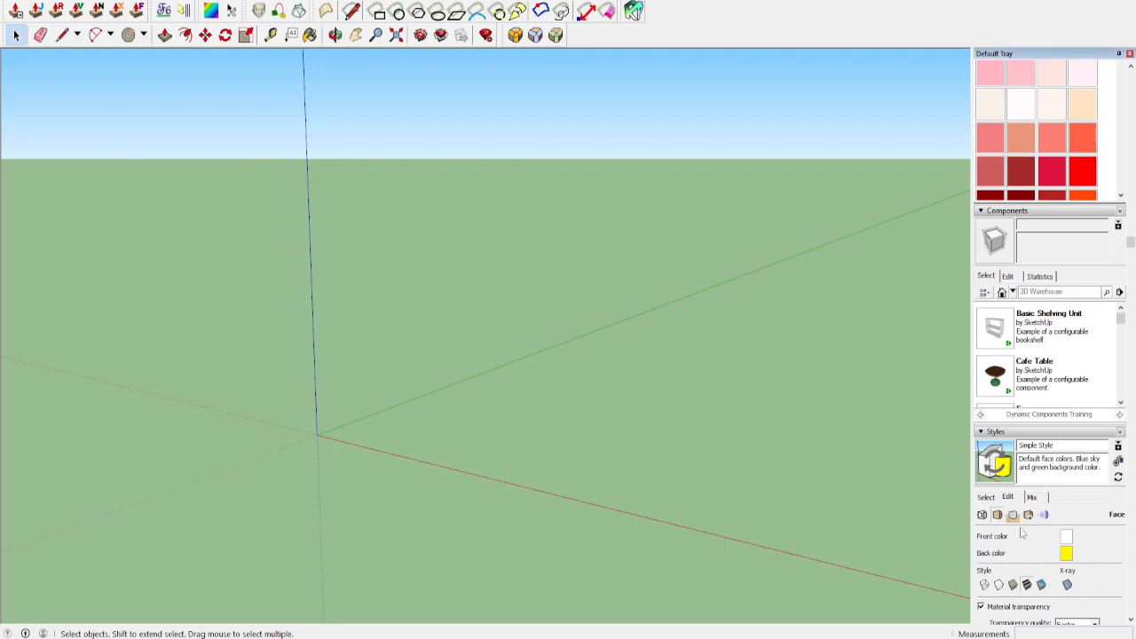
pyautogui.click(1066, 555)
pyautogui.click(646, 254)
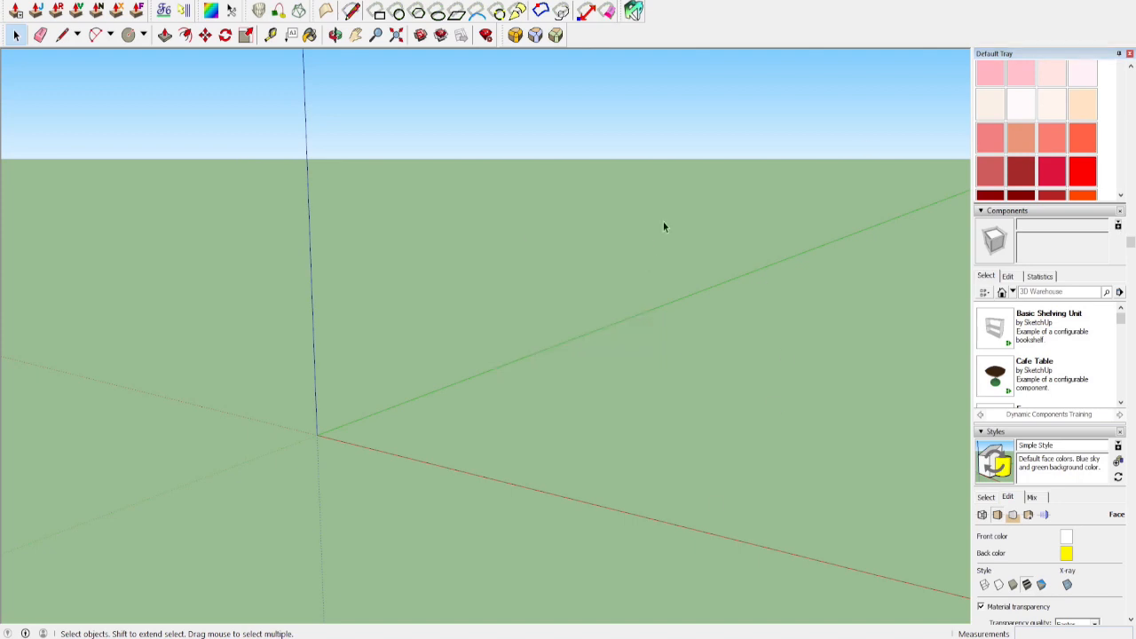
# Draw a closed triangle on the ground near the green axis using the Line tool
pyautogui.click(62, 36)
pyautogui.moveTo(134, 197); pyautogui.dragTo(295, 317, button='middle')
pyautogui.scroll(-4, 292, 339)
pyautogui.moveTo(812, 568); pyautogui.dragTo(891, 550, button='middle')
pyautogui.scroll(3, 336, 286)
pyautogui.moveTo(732, 388); pyautogui.dragTo(718, 335, button='middle')
pyautogui.click(323, 252)
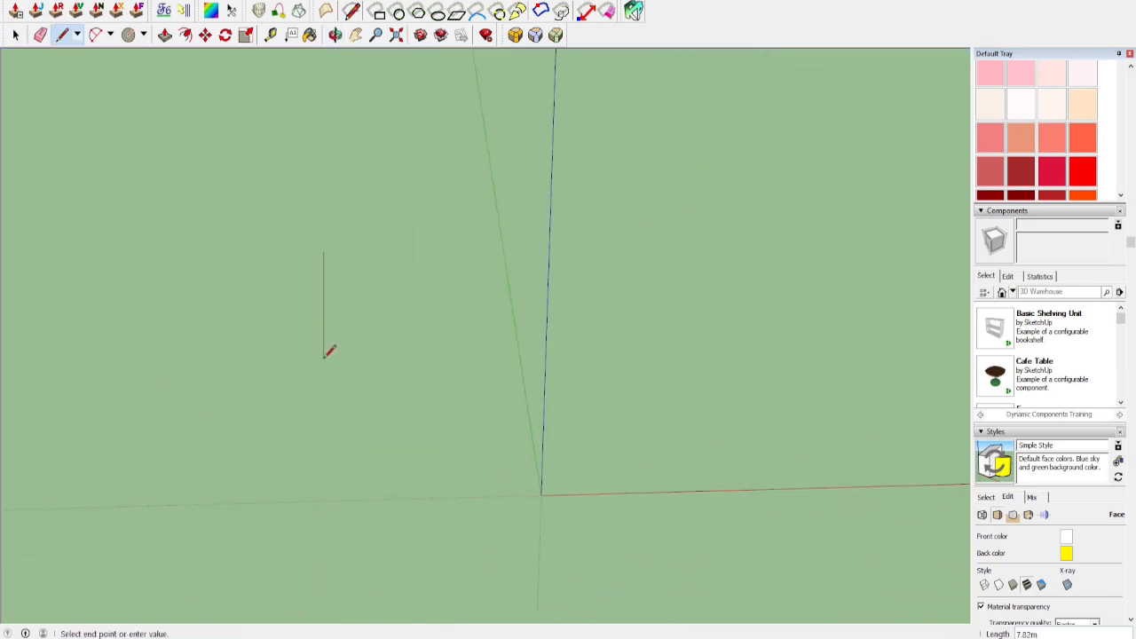
pyautogui.click(323, 358)
pyautogui.click(498, 302)
pyautogui.moveTo(325, 249); pyautogui.dragTo(781, 244, button='middle')
pyautogui.click(260, 410)
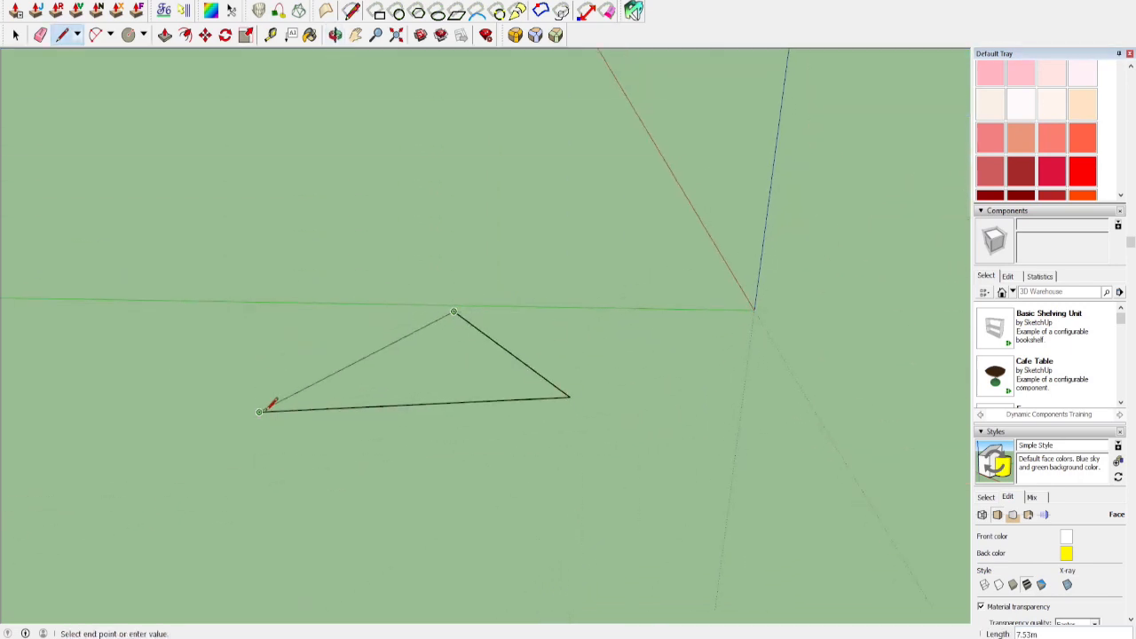
# Select everything in the model and delete the triangle
pyautogui.click(15, 35)
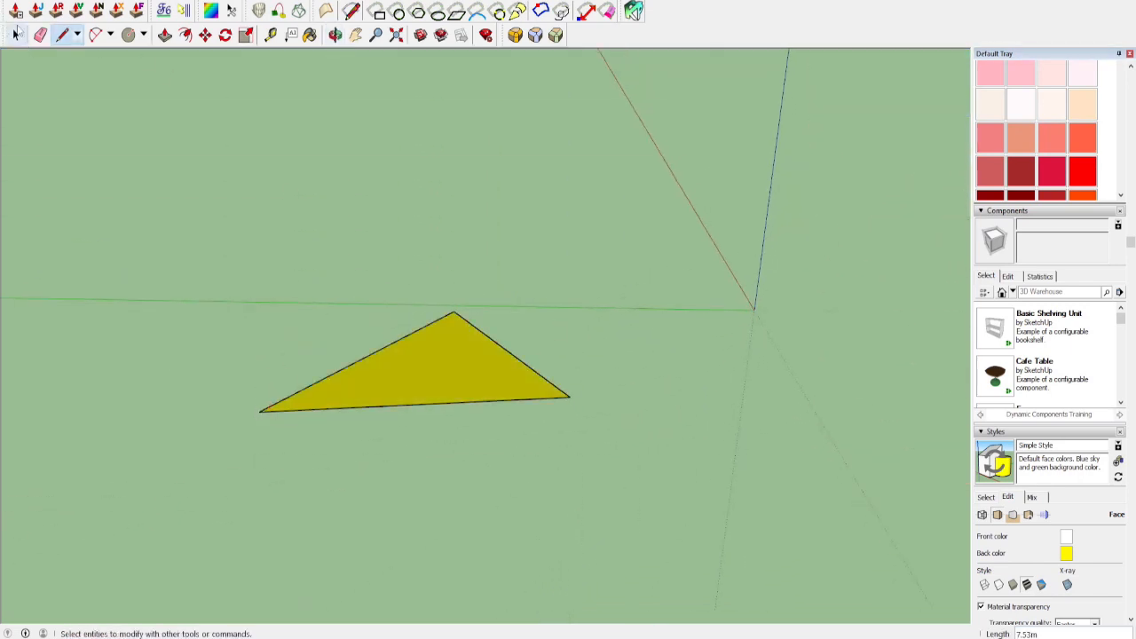
pyautogui.hotkey('ctrl', 'a')
pyautogui.press('Delete')
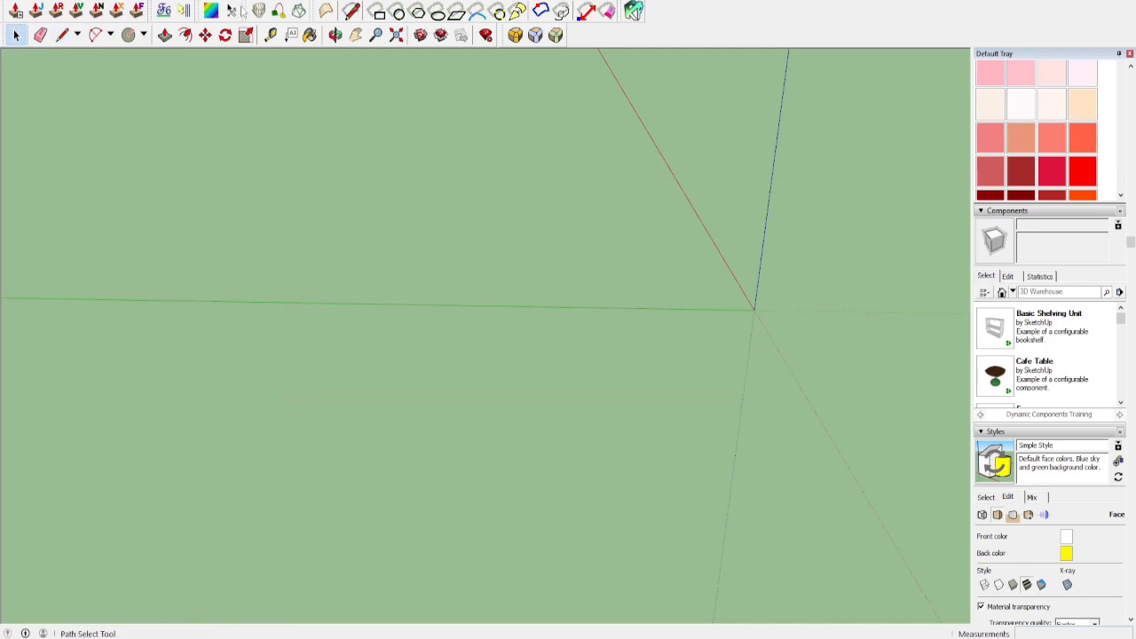
# Draw a line about 20.8 m long diagonally across the green axis and remove it with the Eraser
pyautogui.click(62, 35)
pyautogui.click(109, 230)
pyautogui.click(330, 499)
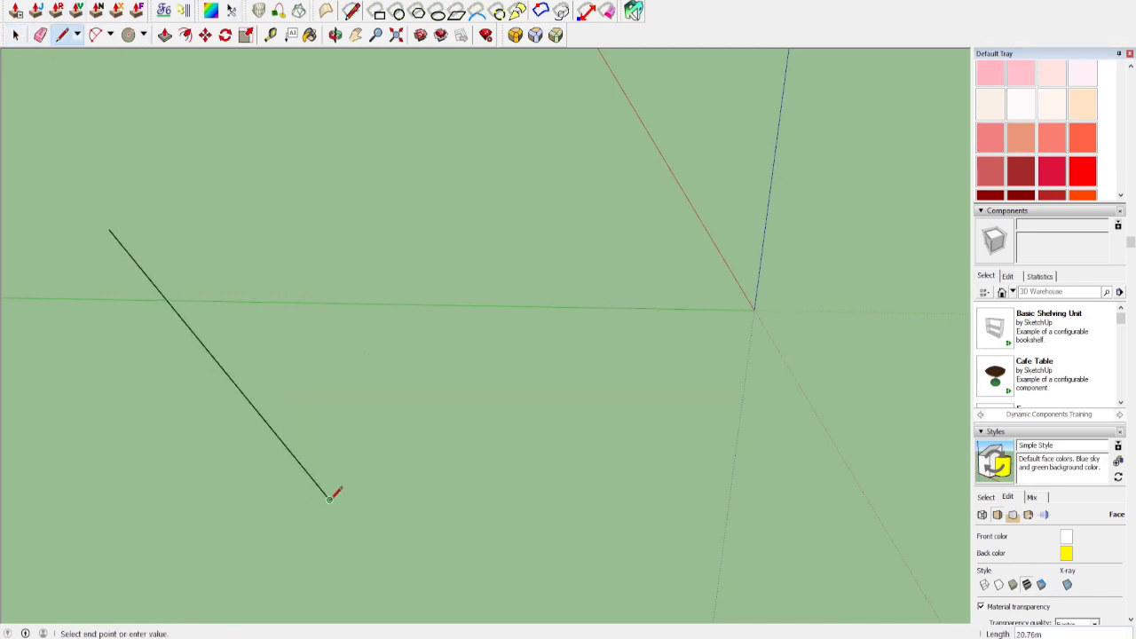
pyautogui.click(41, 35)
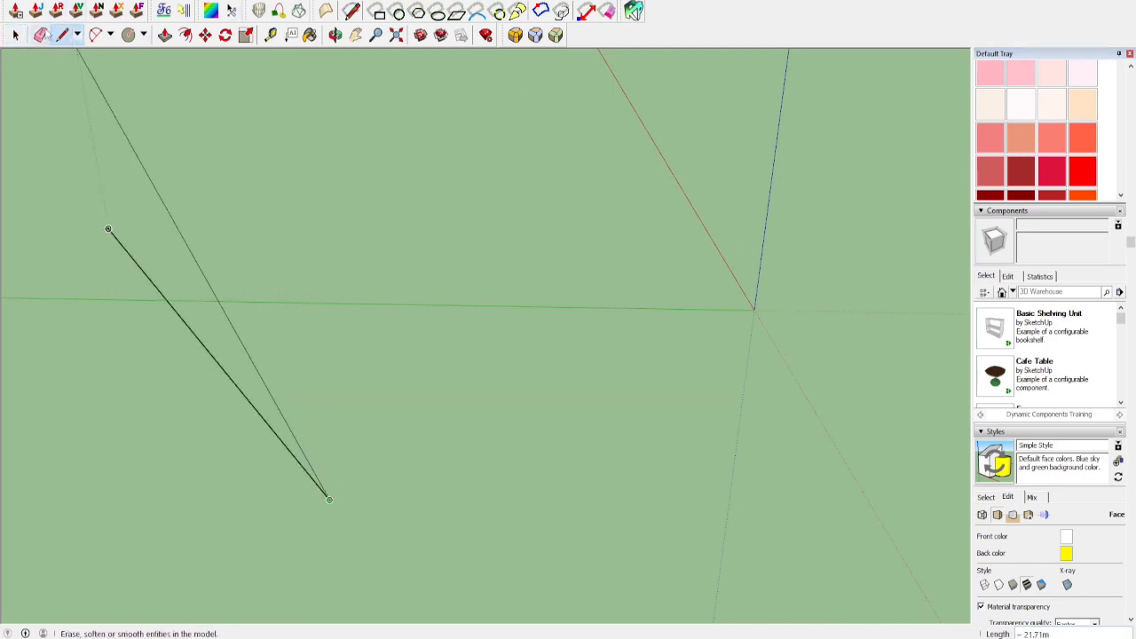
pyautogui.click(158, 284)
# Draw two rectangles on the ground away from the origin and undo both of them
pyautogui.press('r')
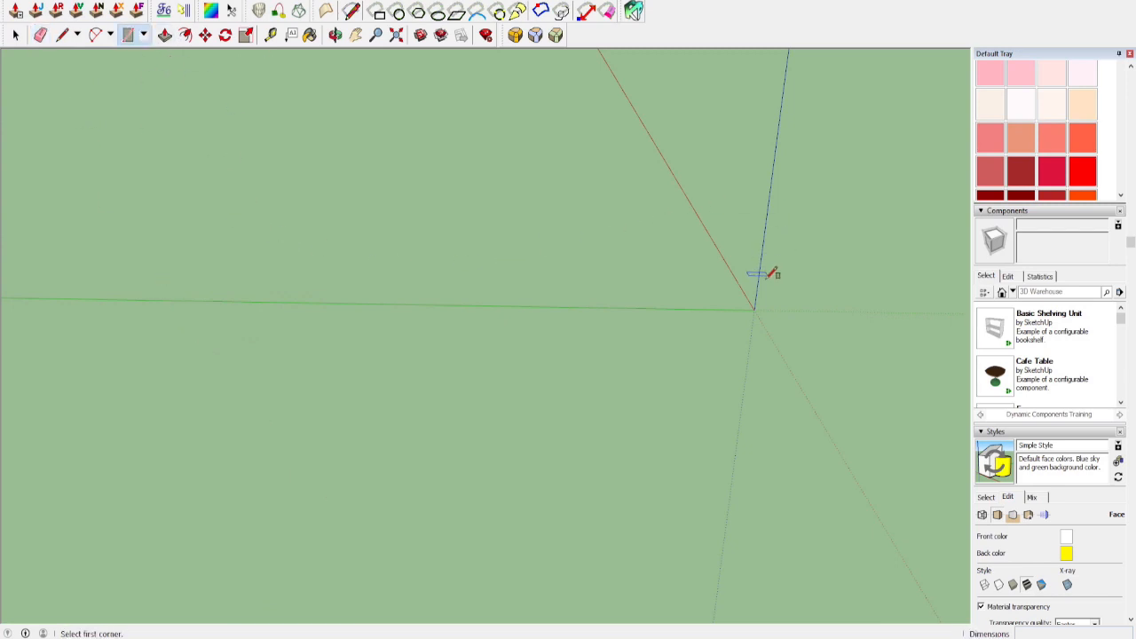
pyautogui.click(388, 258)
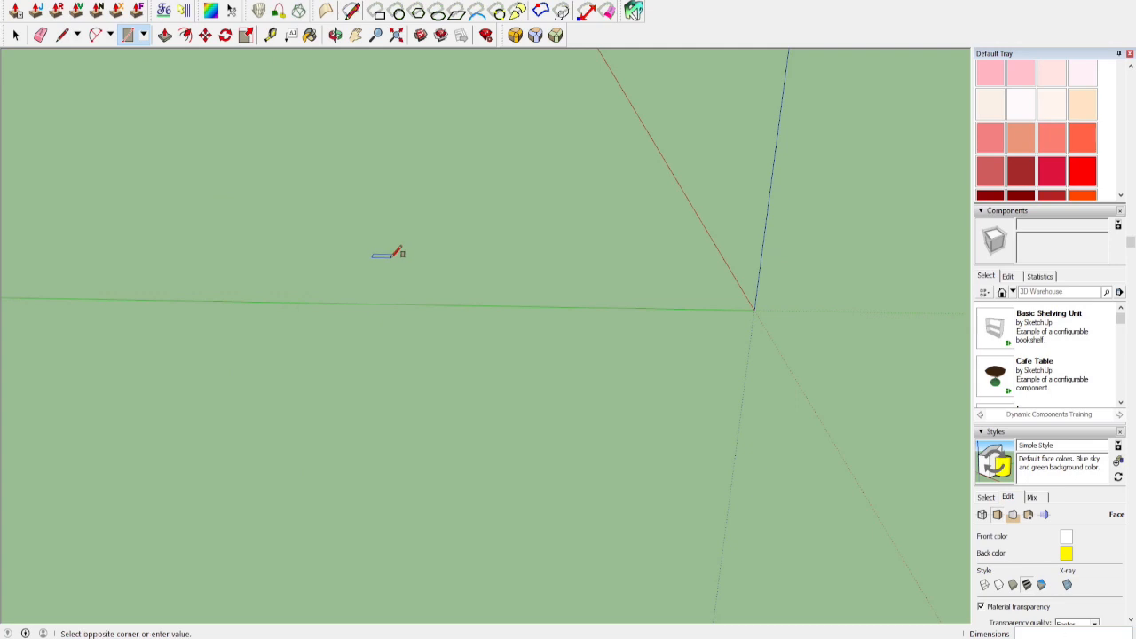
pyautogui.click(480, 291)
pyautogui.click(534, 259)
pyautogui.click(757, 377)
pyautogui.moveTo(701, 368)
pyautogui.mouseDown(button='middle')
pyautogui.moveTo(674, 293)
pyautogui.moveTo(561, 315)
pyautogui.mouseUp(button='middle')
pyautogui.hotkey('ctrl', 'z')
pyautogui.hotkey('ctrl', 'z')
# Draw a rectangle starting at the axes origin and undo it
pyautogui.scroll(-5, 561, 362)
pyautogui.scroll(-1, 500, 365)
pyautogui.scroll(3, 604, 422)
pyautogui.click(683, 415)
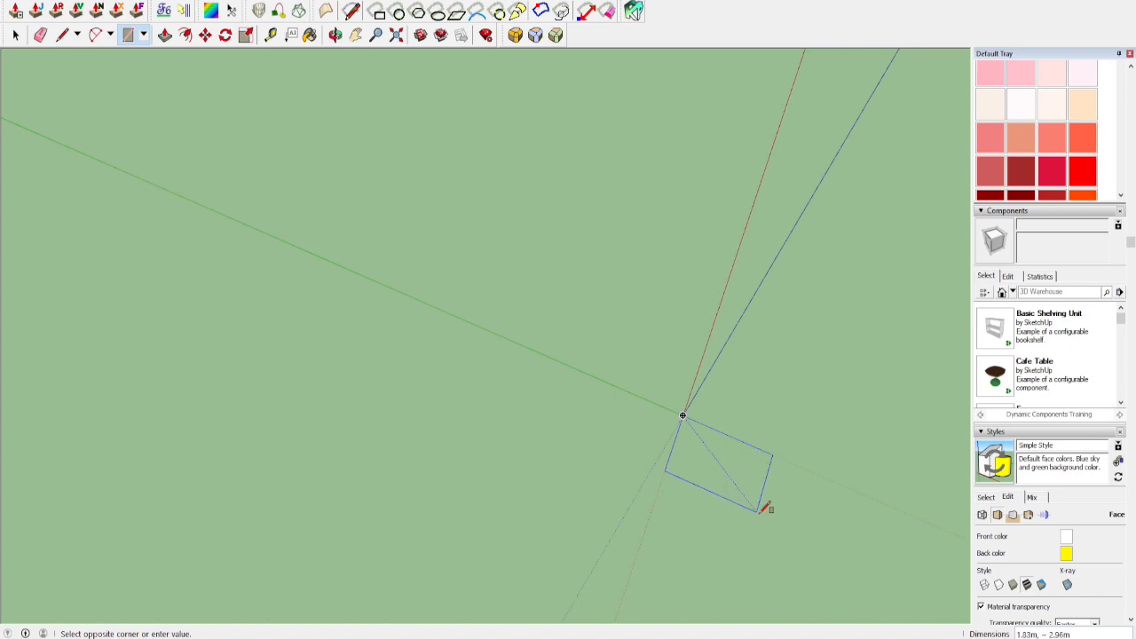
pyautogui.click(774, 546)
pyautogui.moveTo(774, 546); pyautogui.dragTo(482, 503, button='middle')
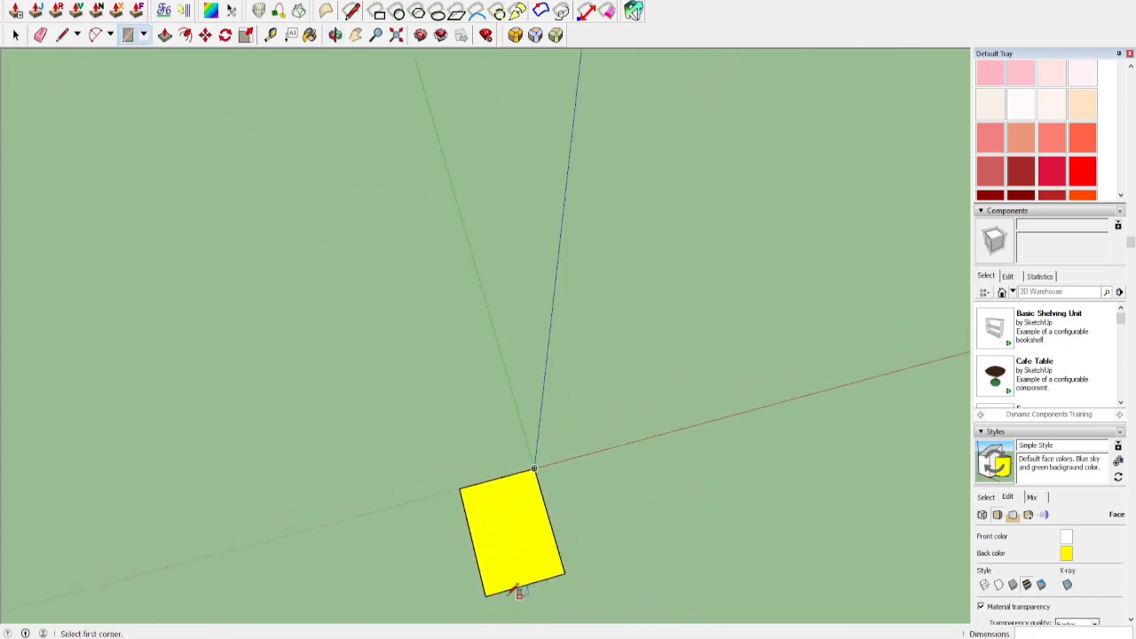
pyautogui.hotkey('ctrl', 'z')
# Draw a rectangle on the ground from the origin, about 3.37 m along the red axis
pyautogui.click(534, 468)
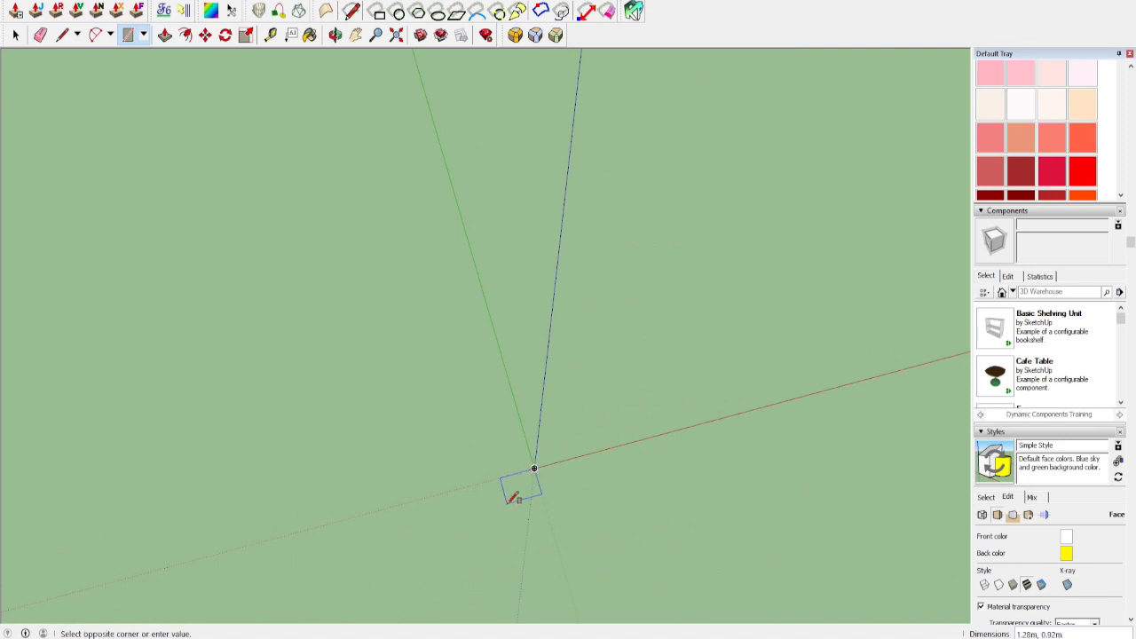
pyautogui.click(471, 582)
pyautogui.moveTo(482, 559); pyautogui.dragTo(373, 266, button='middle')
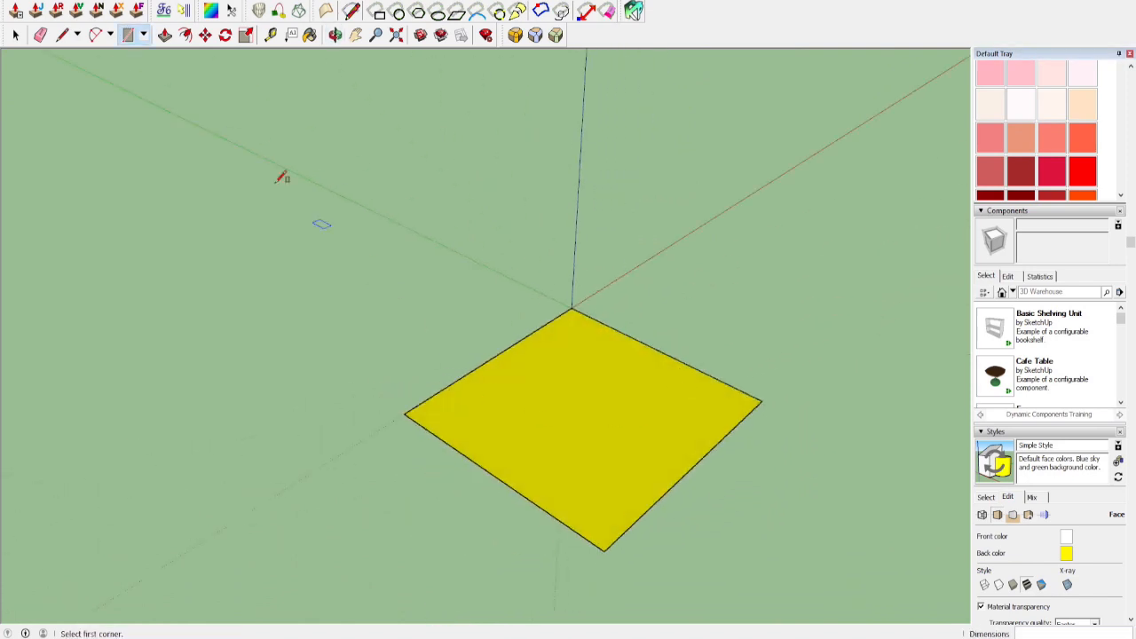
# Trace a line over the rectangle's edge opposite the origin that runs parallel to the red axis
pyautogui.click(61, 35)
pyautogui.moveTo(565, 401); pyautogui.dragTo(661, 501, button='middle')
pyautogui.click(667, 483)
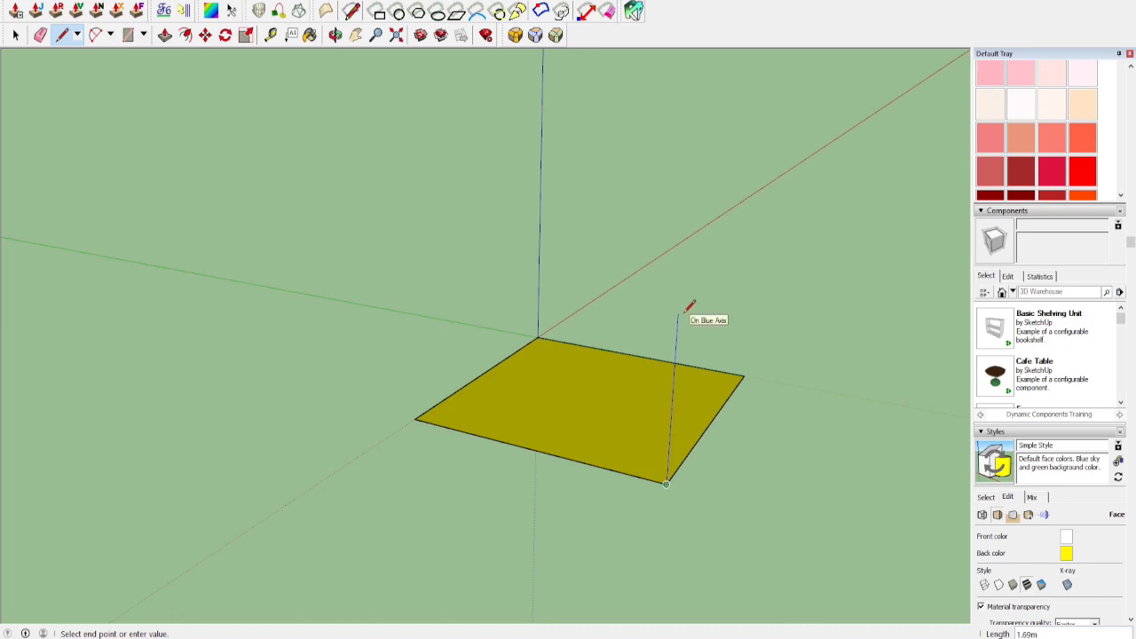
pyautogui.click(744, 377)
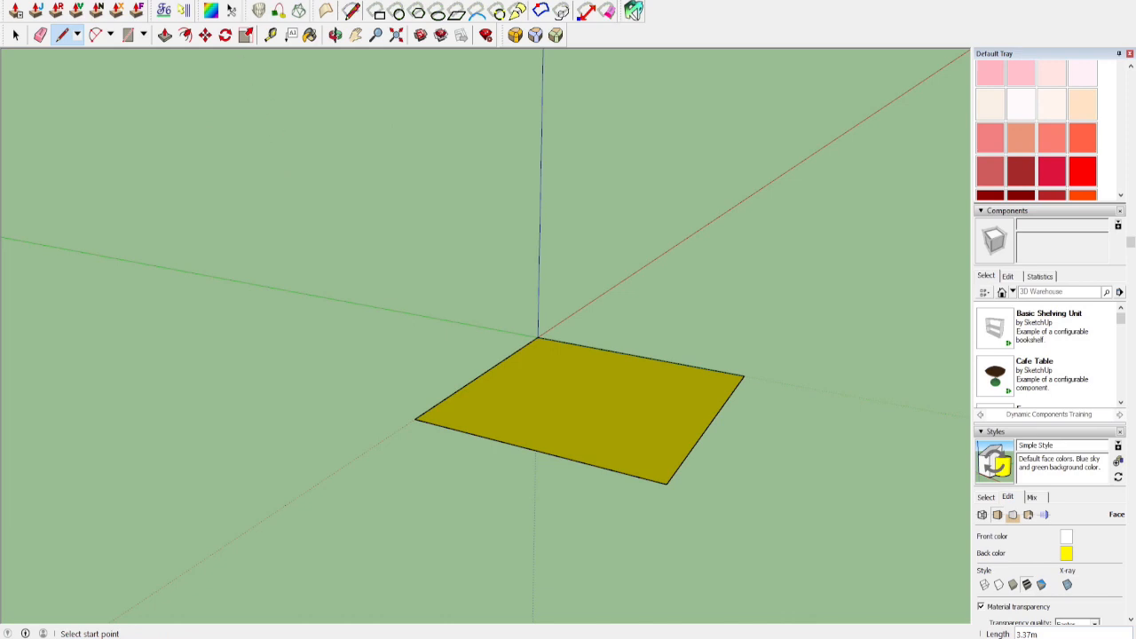
pyautogui.click(200, 0)
pyautogui.moveTo(11, 0)
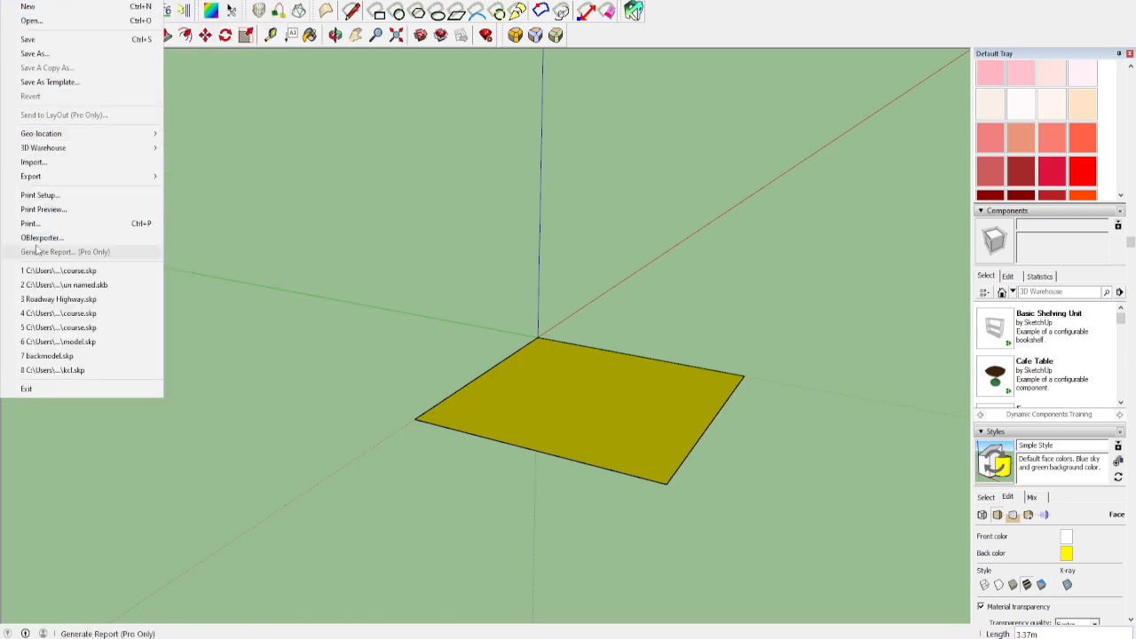
pyautogui.click(14, 36)
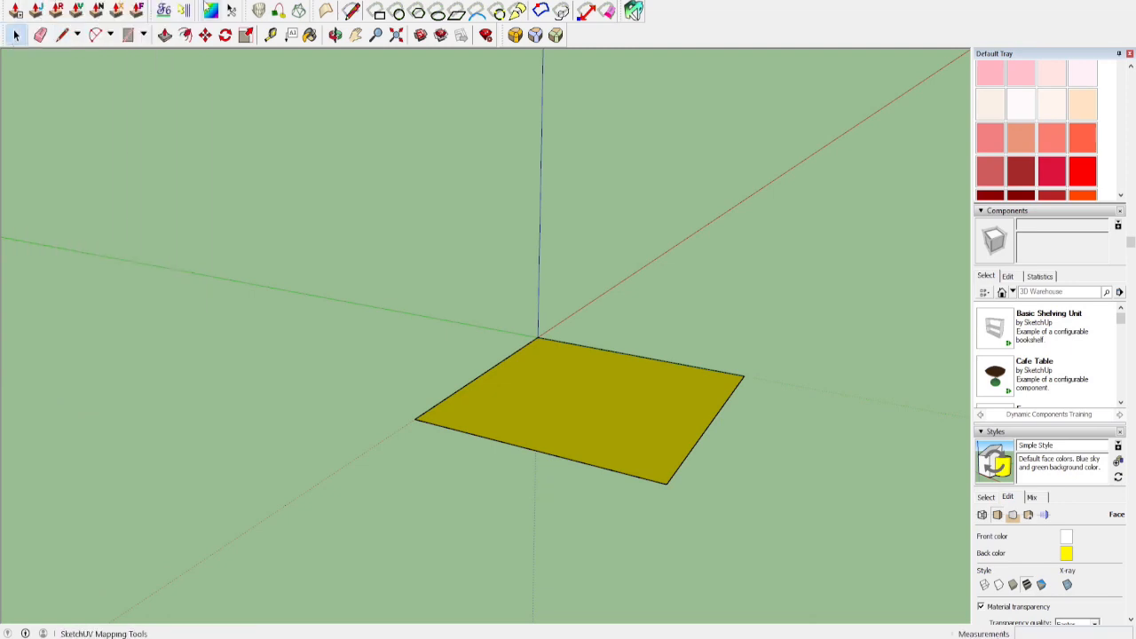
# View the file chooser for installing an extension in the Extension Manager, and leave without installing anything
pyautogui.click(159, 0)
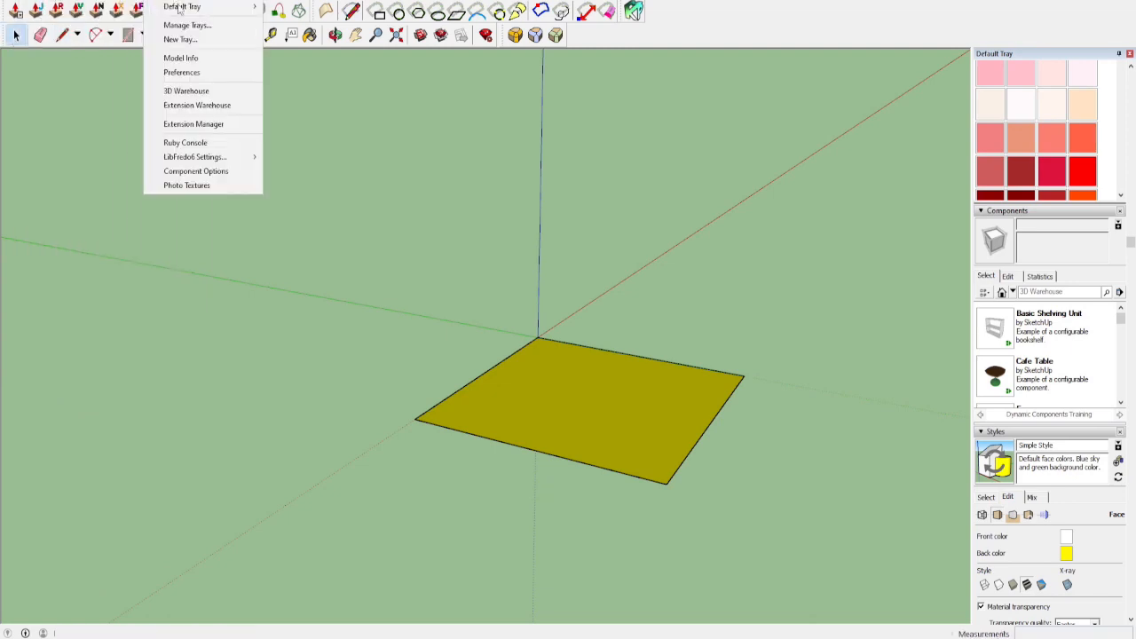
pyautogui.click(191, 124)
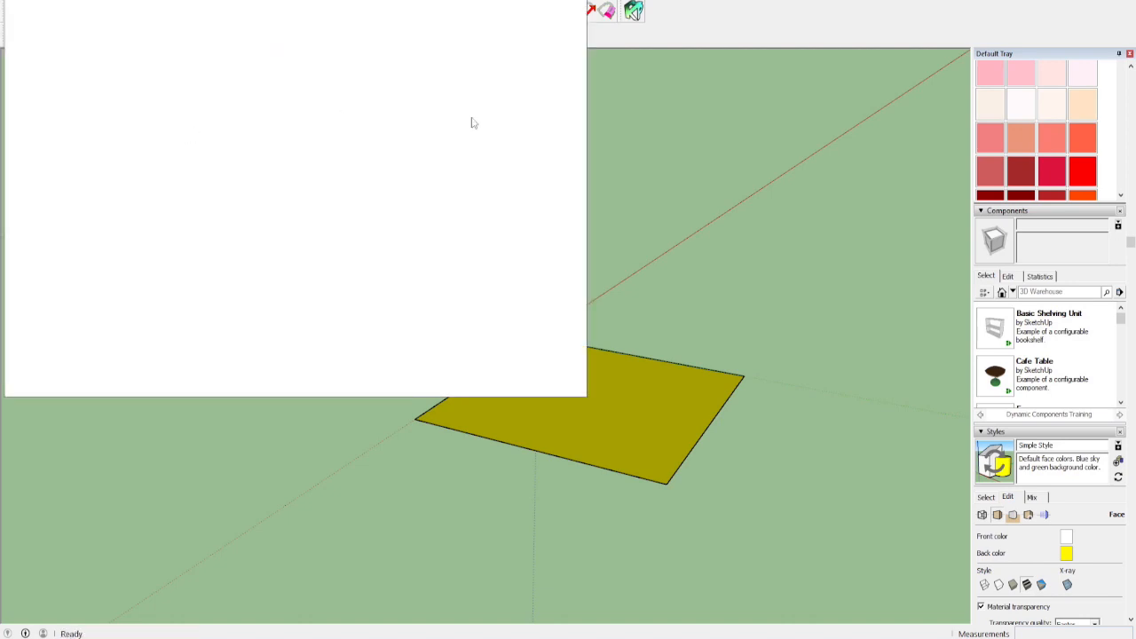
pyautogui.click(84, 379)
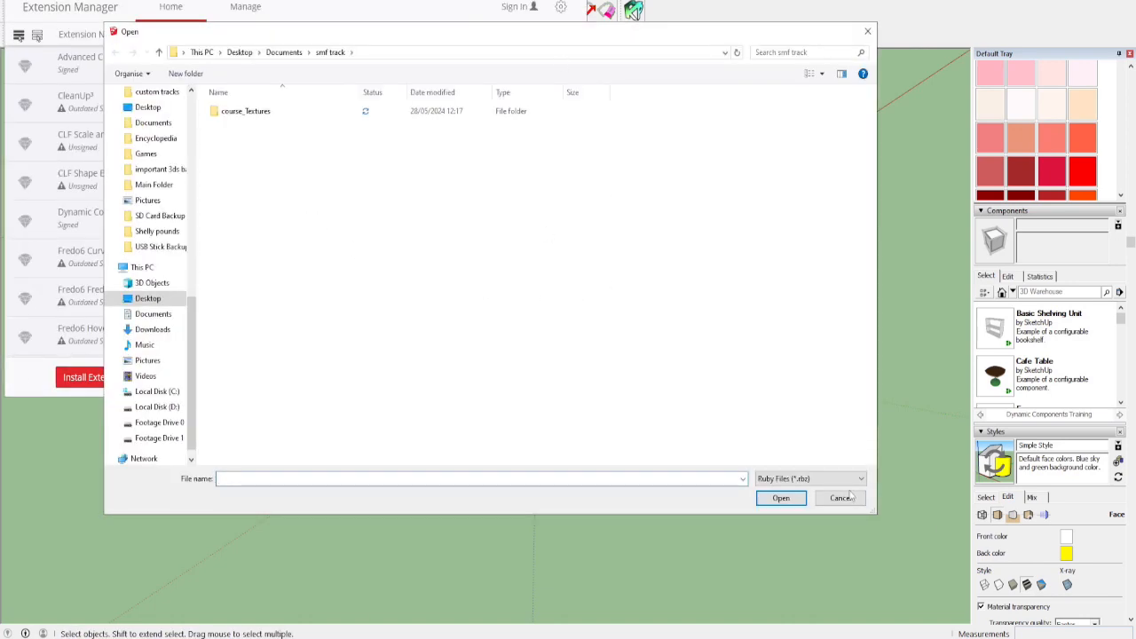
pyautogui.click(839, 497)
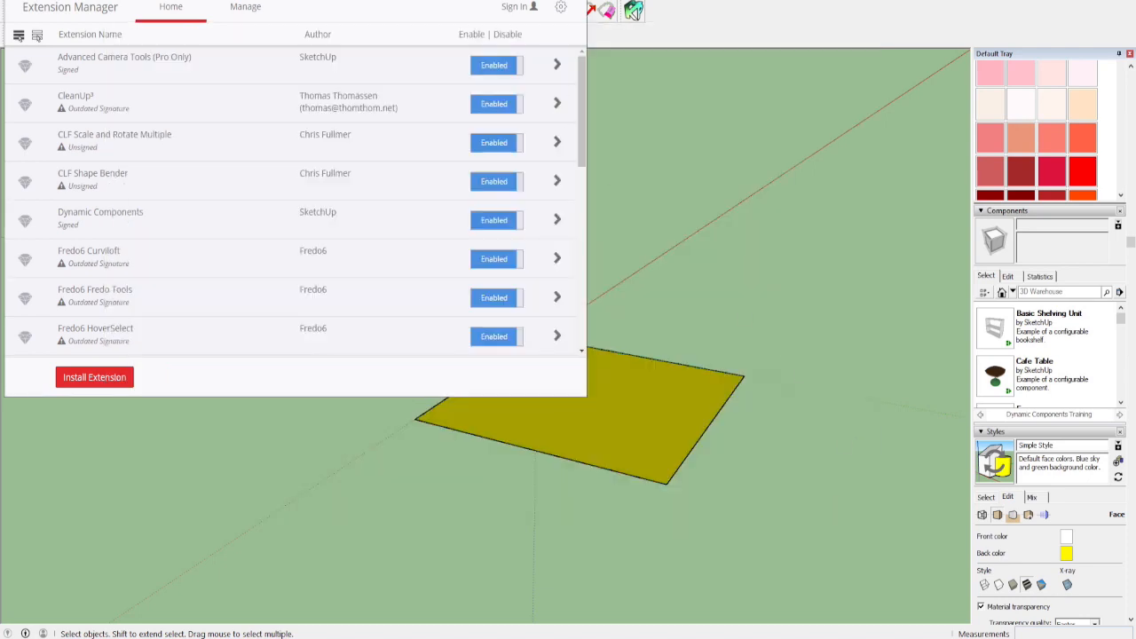
pyautogui.hotkey('alt', 'F4')
# Push/Pull the rectangle upward by about 2.22 m to form a box
pyautogui.moveTo(253, 125); pyautogui.dragTo(138, 240, button='middle')
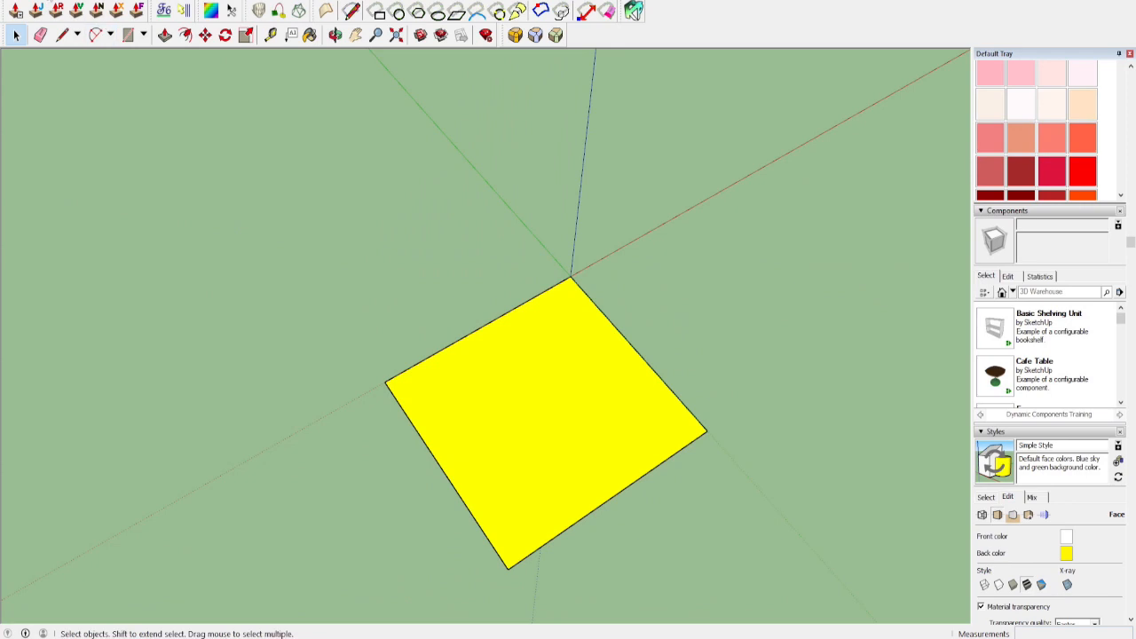
pyautogui.click(165, 36)
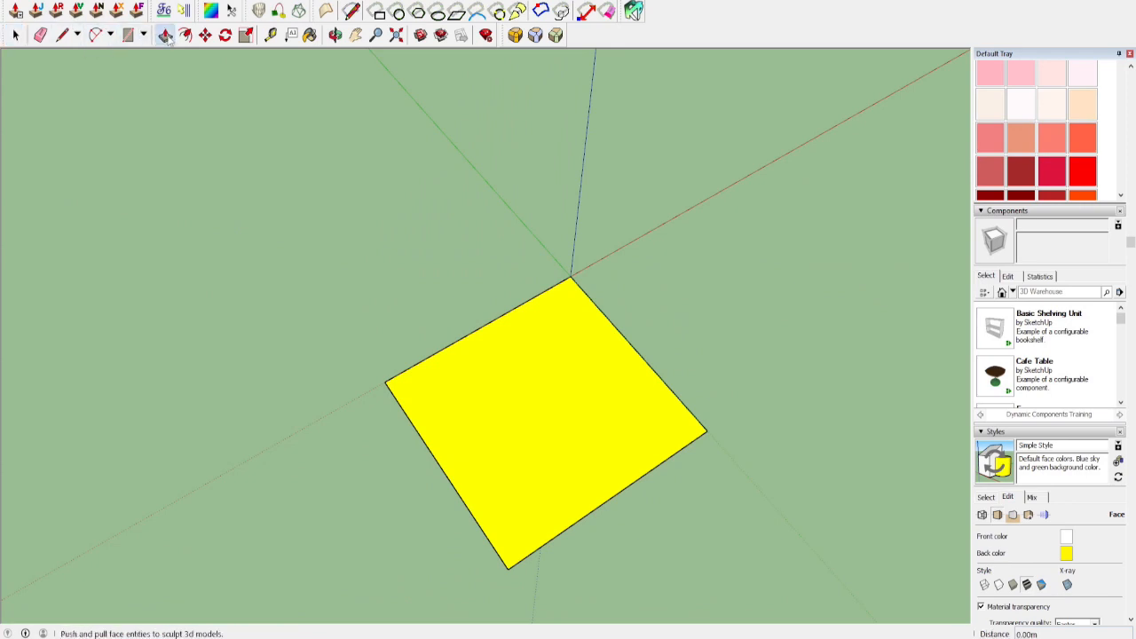
pyautogui.moveTo(473, 394); pyautogui.dragTo(486, 267)
pyautogui.moveTo(288, 374); pyautogui.dragTo(269, 472, button='middle')
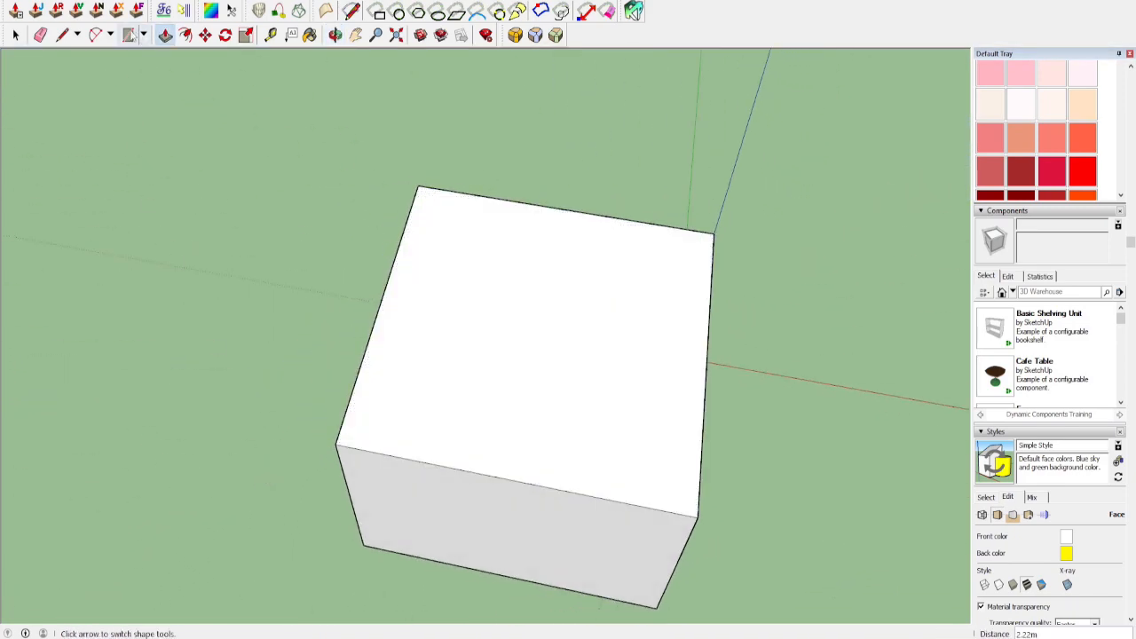
# Try to draw a circle near a corner of the box's top face
pyautogui.moveTo(799, 349); pyautogui.dragTo(736, 175, button='middle')
pyautogui.press('c')
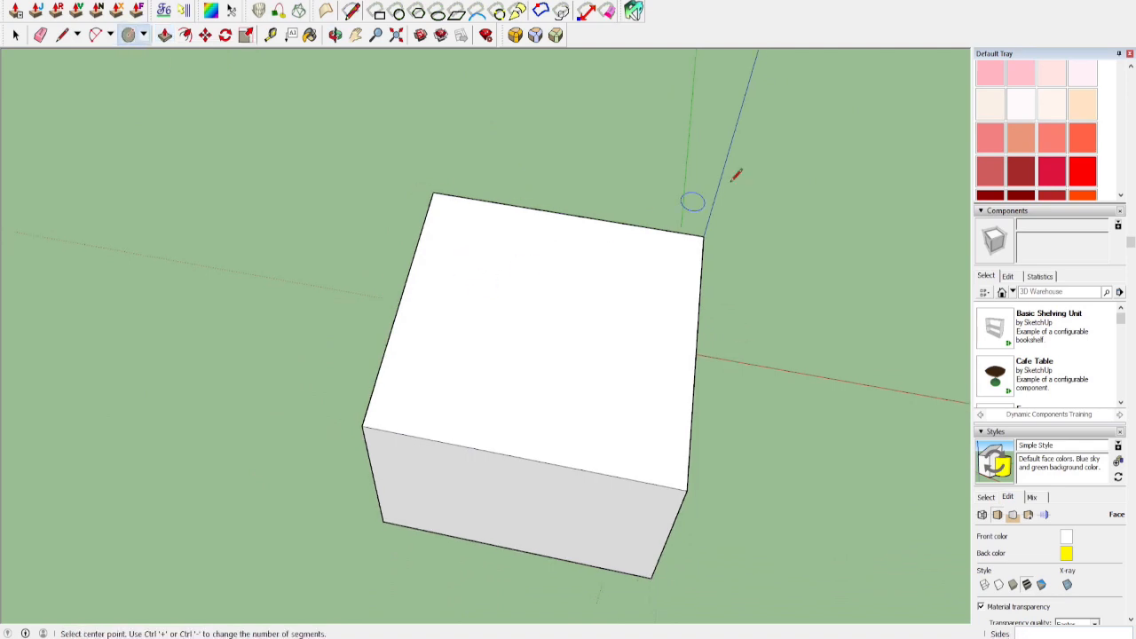
pyautogui.scroll(1, 446, 245)
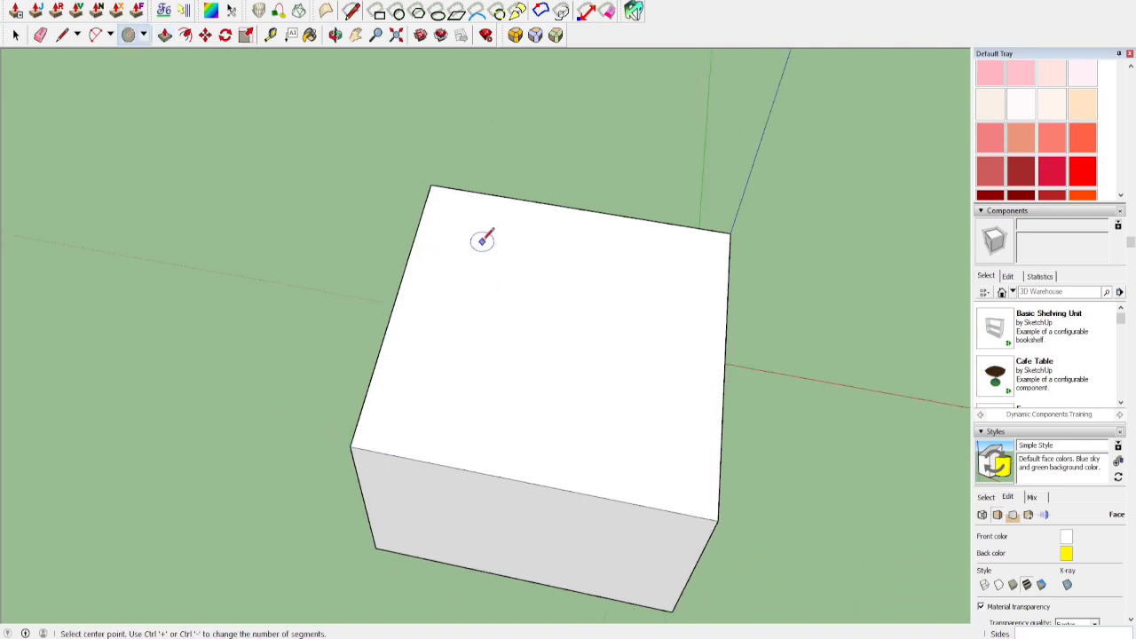
pyautogui.click(476, 242)
pyautogui.click(525, 243)
pyautogui.moveTo(524, 243)
pyautogui.mouseDown(button='middle')
pyautogui.moveTo(576, 302)
pyautogui.moveTo(591, 399)
pyautogui.moveTo(530, 271)
pyautogui.mouseUp(button='middle')
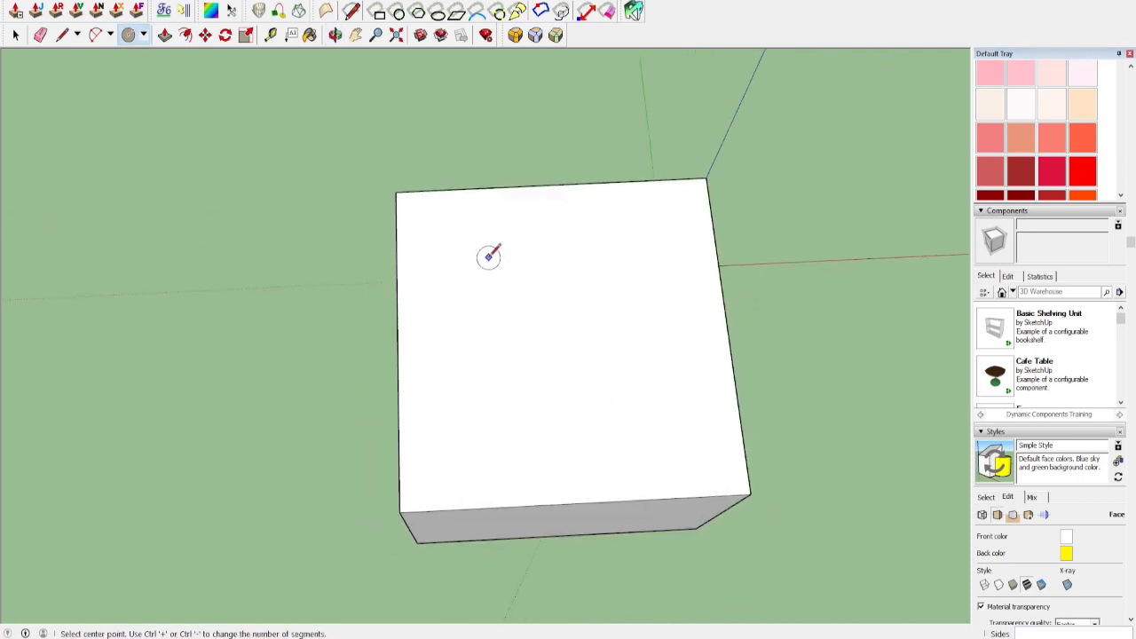
# Draw four circles with radii of about 0.5 m on the box's top face, one near each corner
pyautogui.click(471, 256)
pyautogui.click(517, 259)
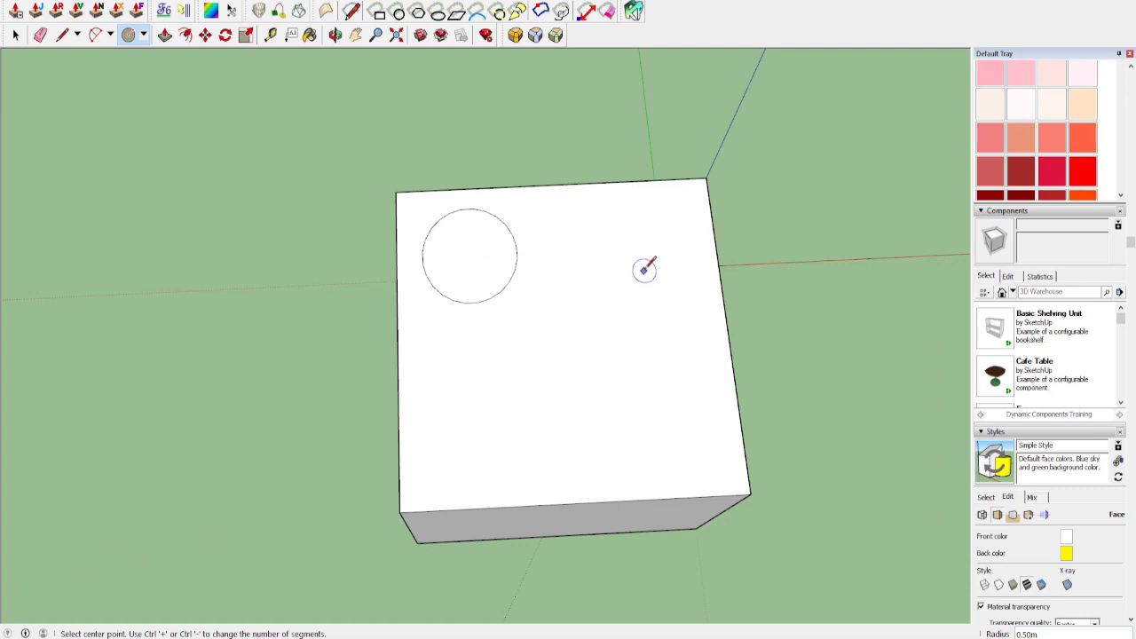
pyautogui.click(643, 249)
pyautogui.click(676, 284)
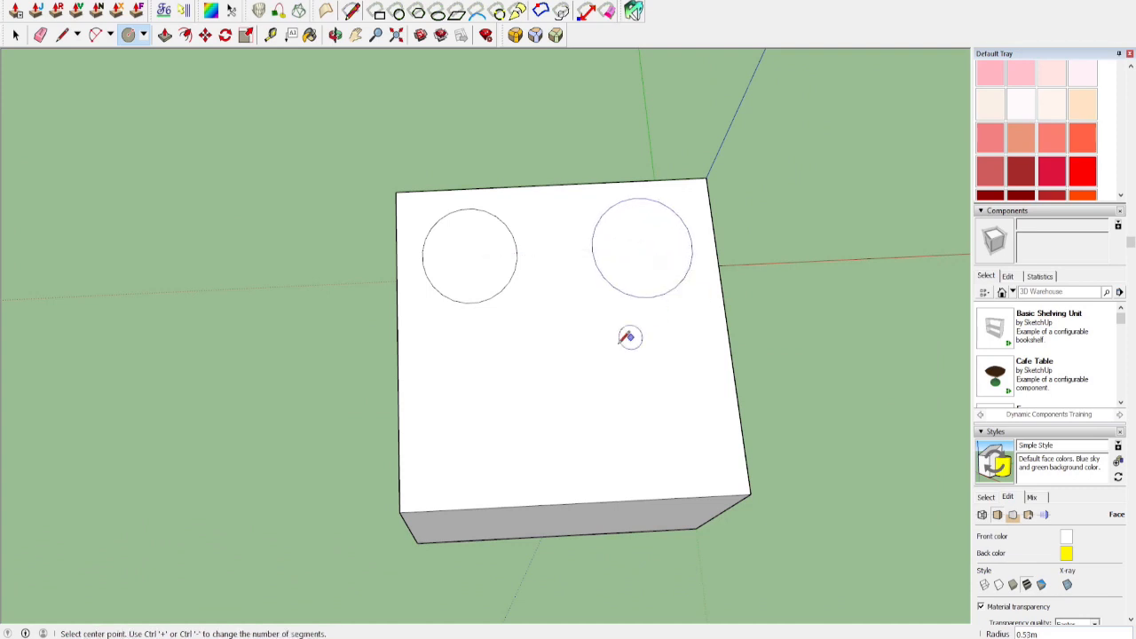
pyautogui.click(477, 405)
pyautogui.click(527, 411)
pyautogui.click(654, 396)
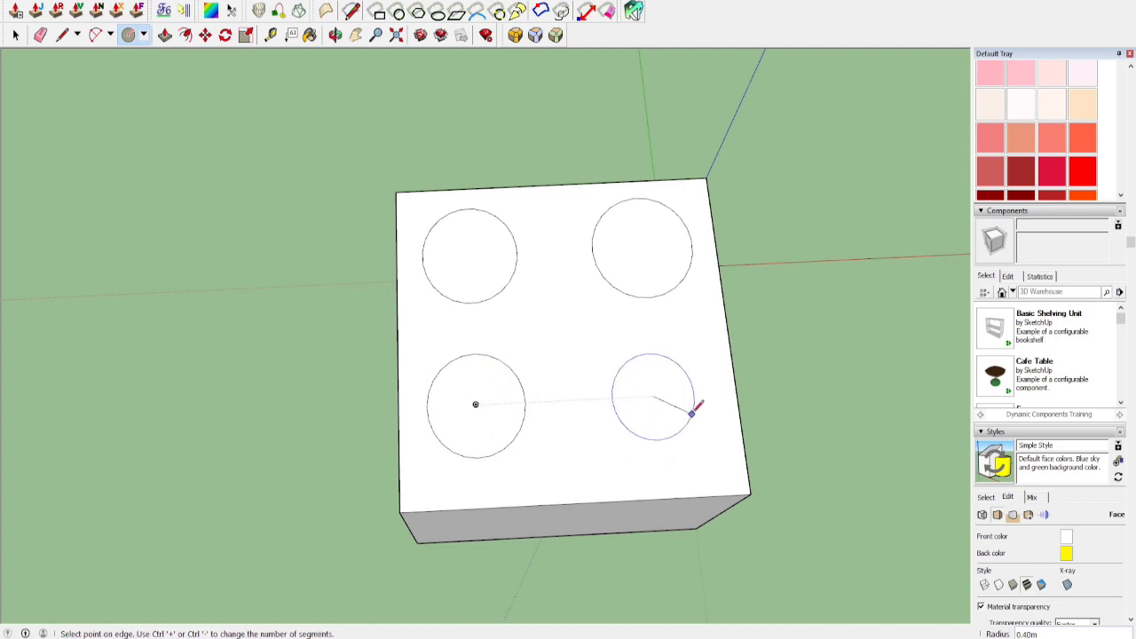
pyautogui.click(698, 412)
# Push/Pull the four circles on the box's top face upward by about 0.1 m to form round studs
pyautogui.click(15, 35)
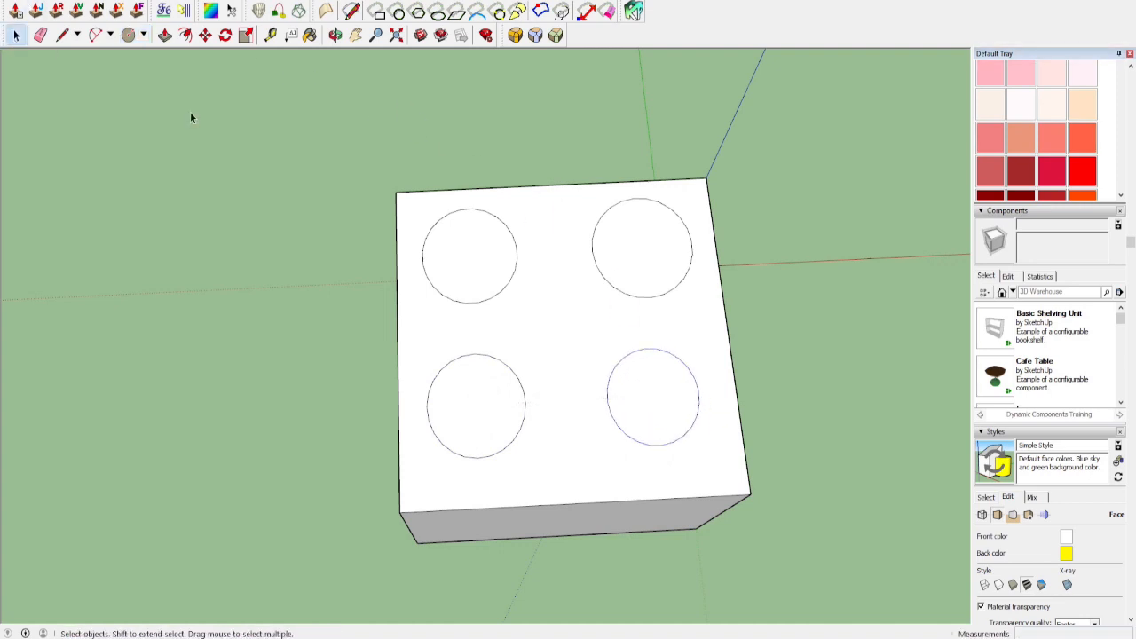
pyautogui.click(497, 266)
pyautogui.moveTo(361, 400); pyautogui.dragTo(279, 71, button='middle')
pyautogui.click(165, 35)
pyautogui.scroll(1, 490, 476)
pyautogui.scroll(1, 489, 475)
pyautogui.click(421, 259)
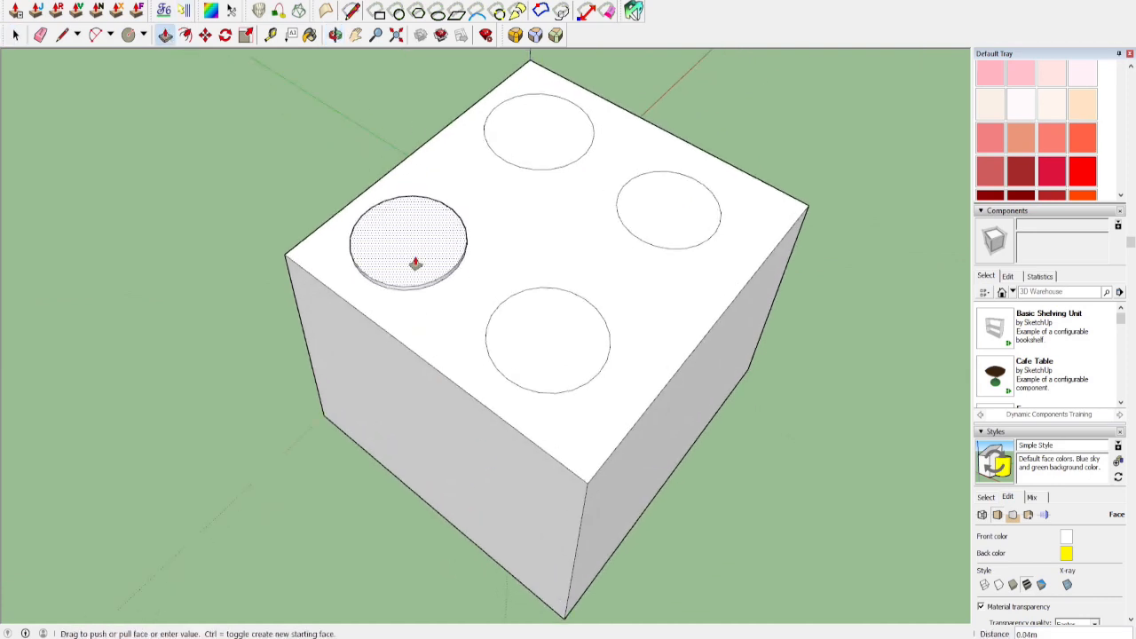
pyautogui.click(412, 255)
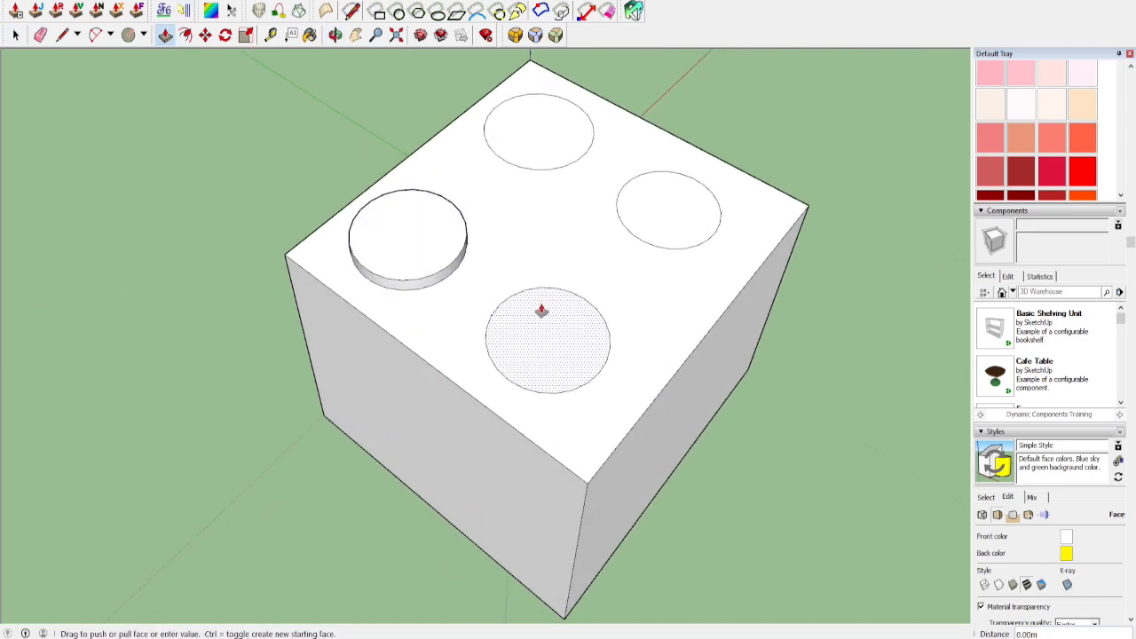
pyautogui.click(538, 309)
pyautogui.click(542, 293)
pyautogui.click(680, 221)
pyautogui.click(685, 198)
pyautogui.click(547, 139)
pyautogui.click(564, 129)
# Push/Pull the lower studs slightly, by about 0.05 m, to bring them closer to the height of the others
pyautogui.moveTo(705, 216); pyautogui.dragTo(375, 355, button='middle')
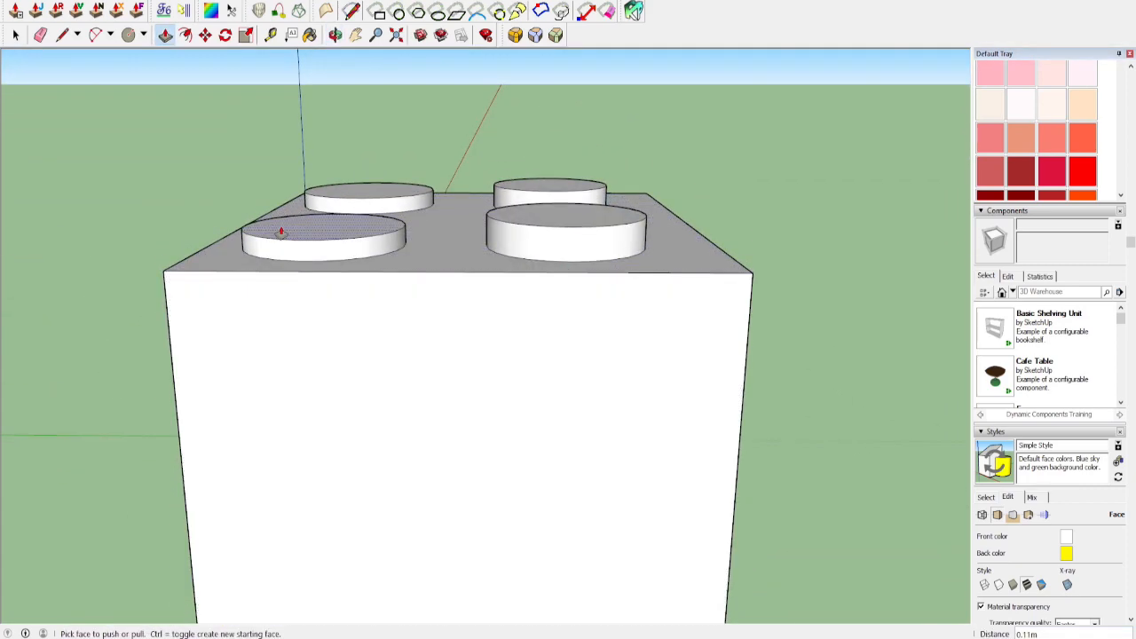
pyautogui.click(286, 228)
pyautogui.moveTo(287, 222); pyautogui.dragTo(401, 192, button='middle')
pyautogui.click(400, 193)
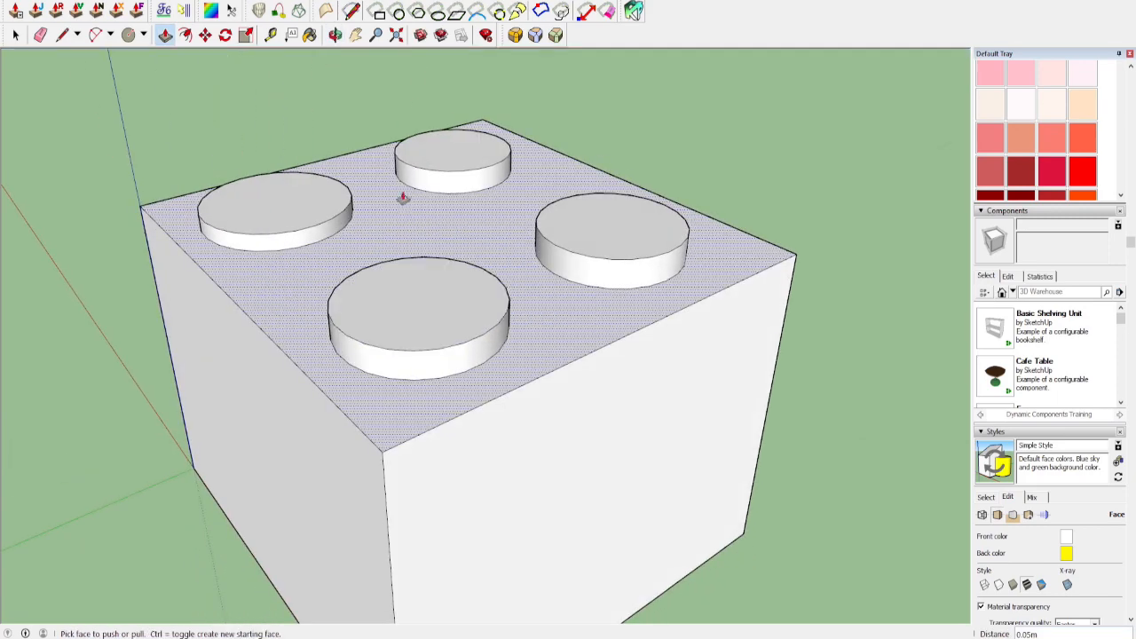
pyautogui.click(426, 152)
pyautogui.moveTo(426, 152); pyautogui.dragTo(237, 356, button='middle')
pyautogui.scroll(-5, 364, 321)
# Select the whole brick with its studs and move it upward along the blue axis
pyautogui.click(16, 35)
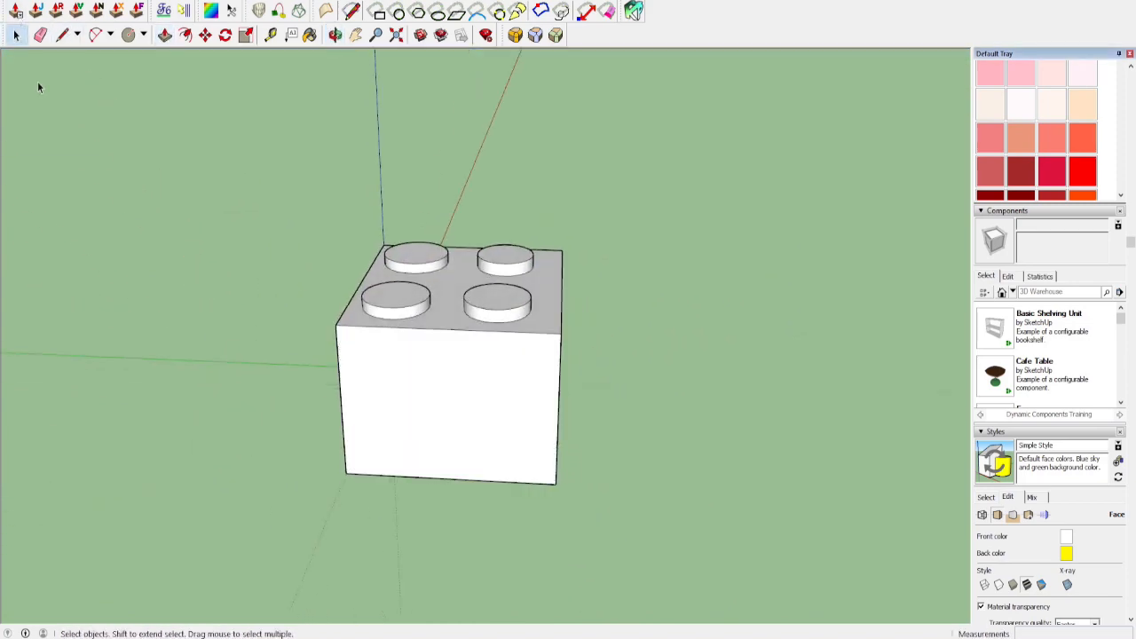
pyautogui.moveTo(636, 535); pyautogui.dragTo(179, 233)
pyautogui.moveTo(626, 384); pyautogui.dragTo(660, 424, button='middle')
pyautogui.press('m')
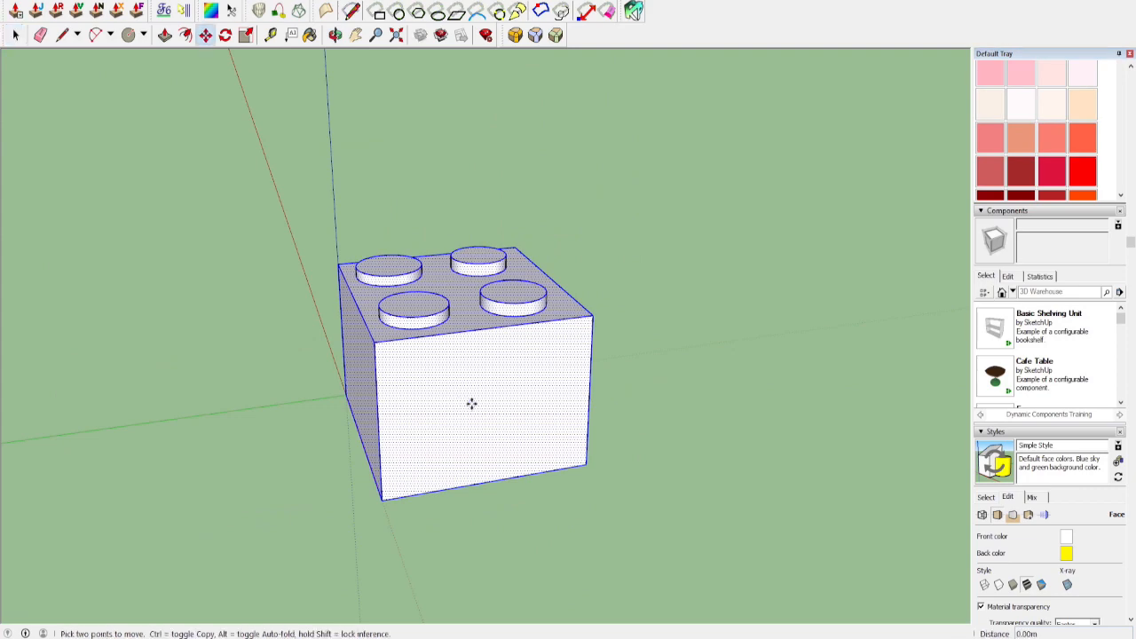
pyautogui.click(471, 404)
pyautogui.moveTo(473, 143); pyautogui.dragTo(488, 441, button='middle')
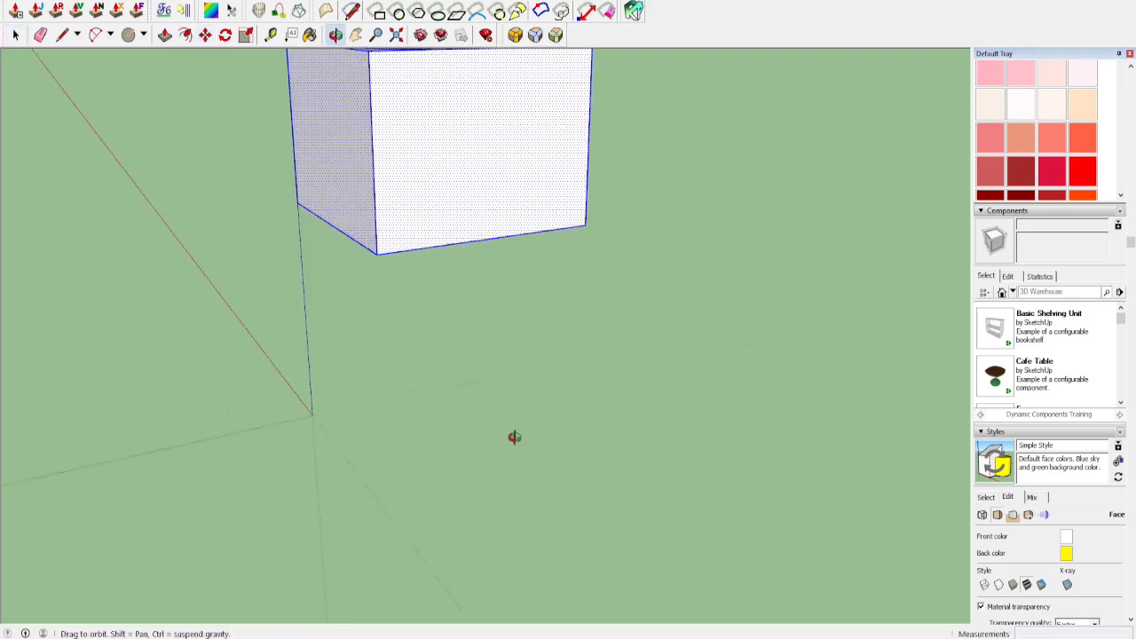
# Try moving the raised brick about 5.47 m along the red axis
pyautogui.scroll(-5, 500, 305)
pyautogui.moveTo(500, 305); pyautogui.dragTo(651, 396, button='middle')
pyautogui.scroll(3, 499, 234)
pyautogui.moveTo(497, 234); pyautogui.dragTo(128, 198, button='middle')
pyautogui.click(554, 277)
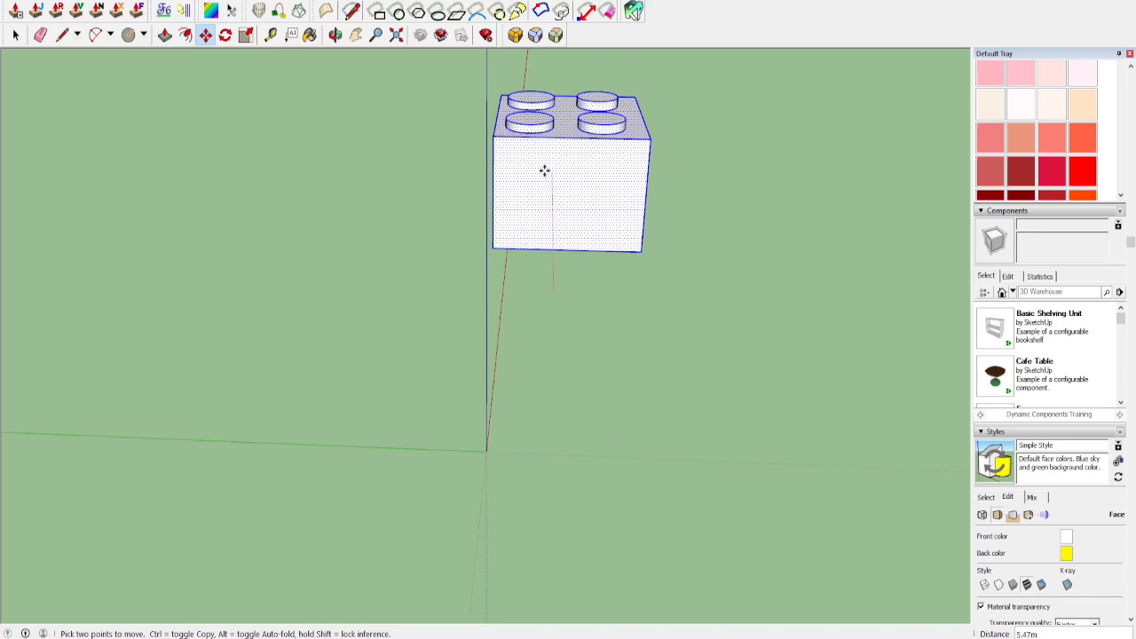
pyautogui.moveTo(565, 175); pyautogui.dragTo(498, 124, button='middle')
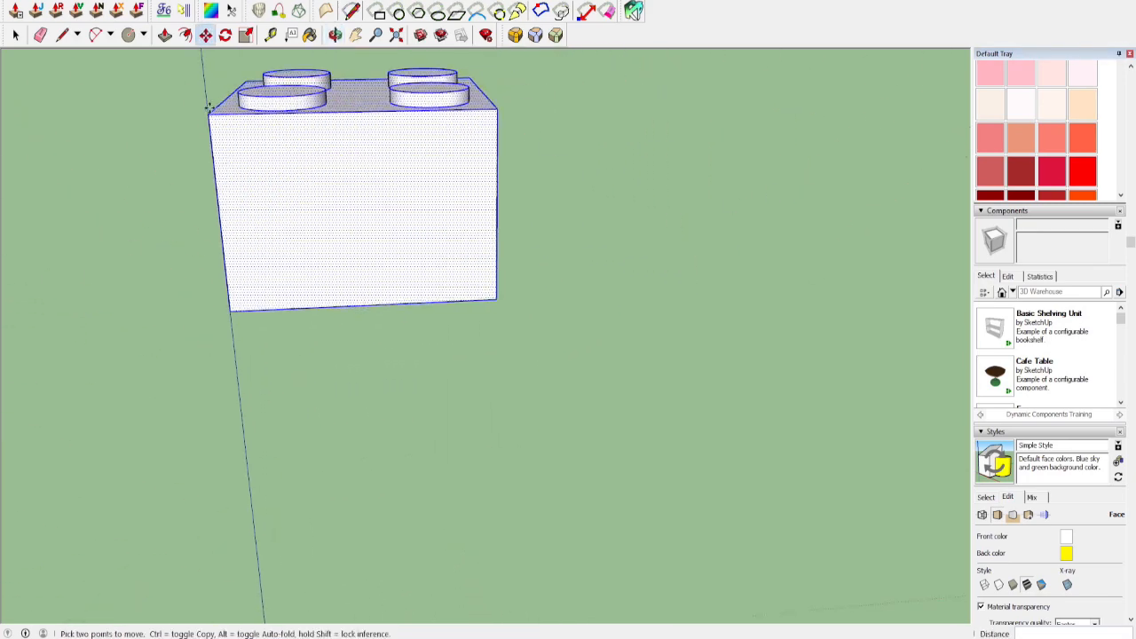
pyautogui.moveTo(257, 196); pyautogui.dragTo(278, 399, button='middle')
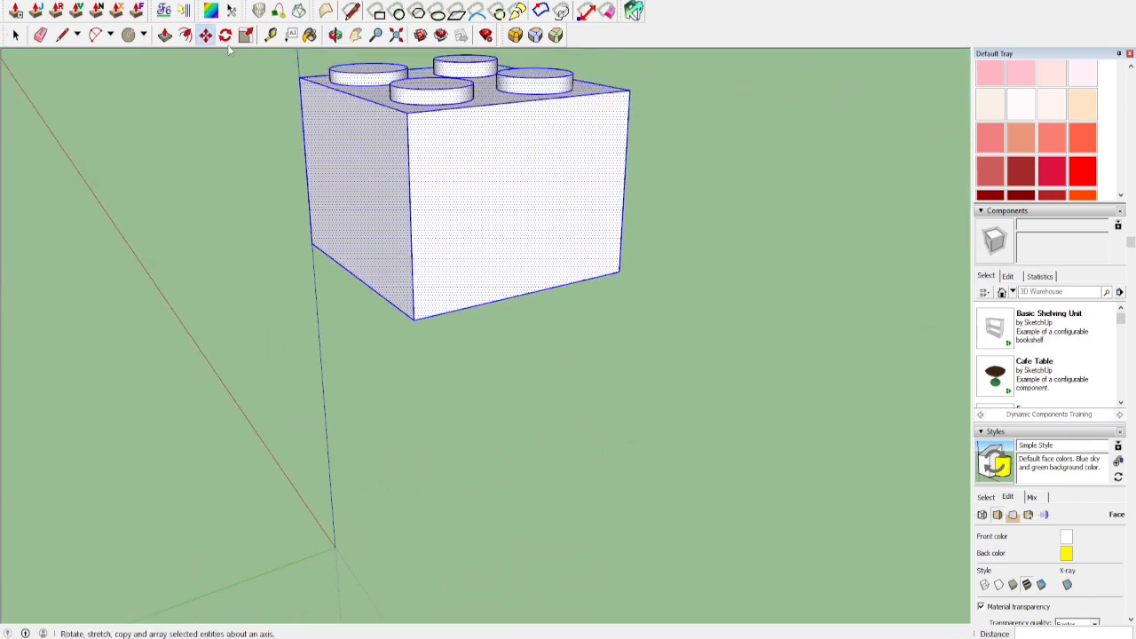
# Compute the total area of the selected brick's faces
pyautogui.rightClick(505, 188)
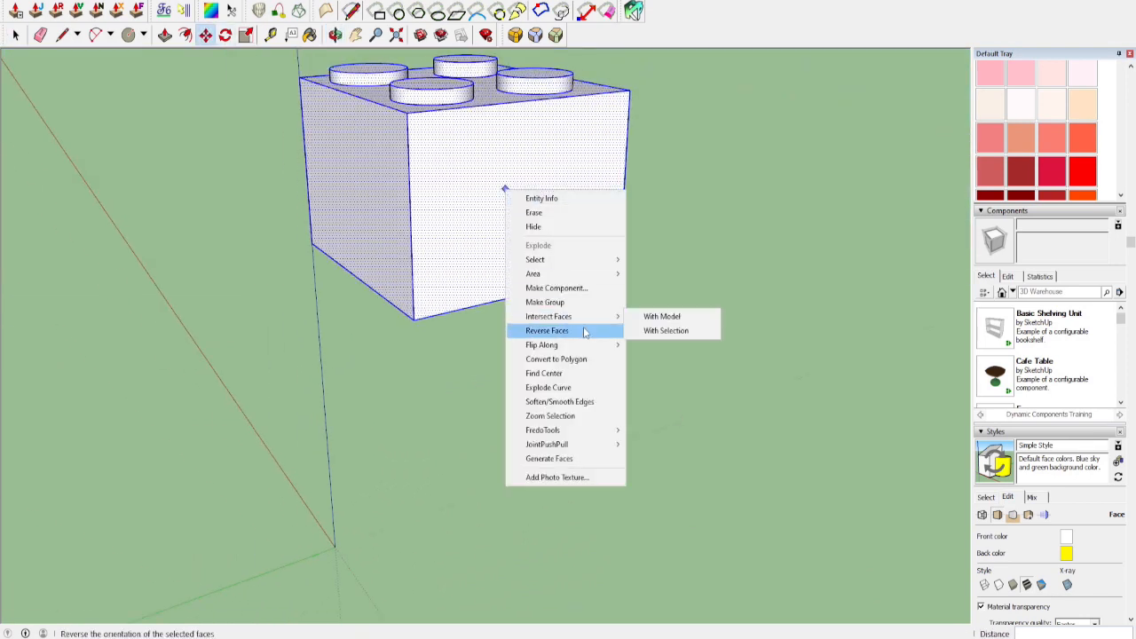
pyautogui.moveTo(566, 279)
pyautogui.click(670, 275)
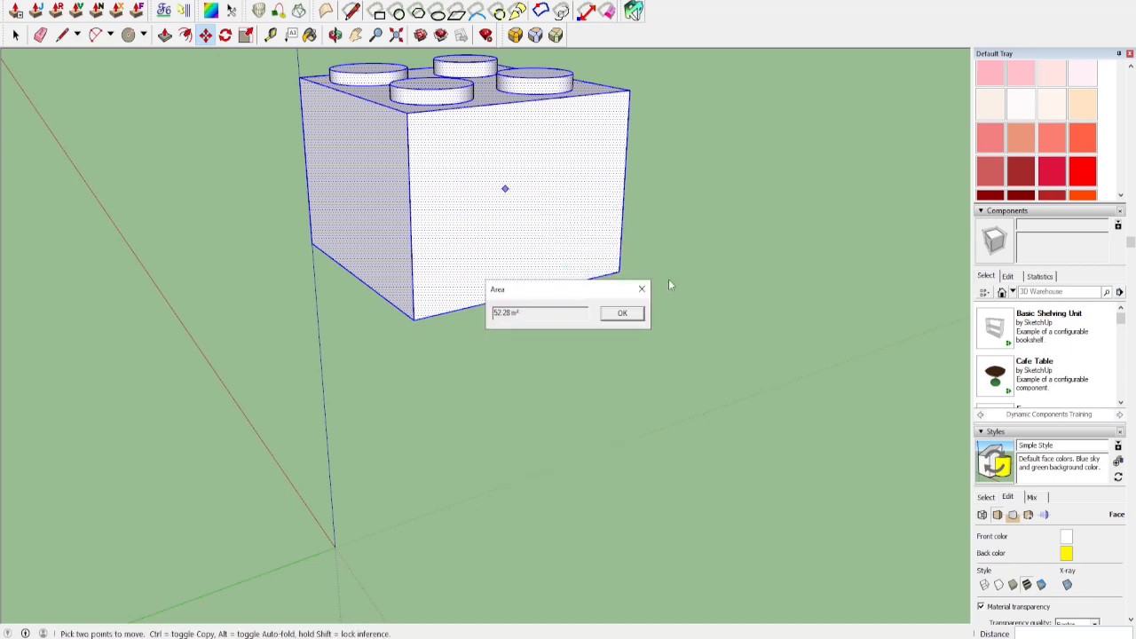
pyautogui.click(632, 315)
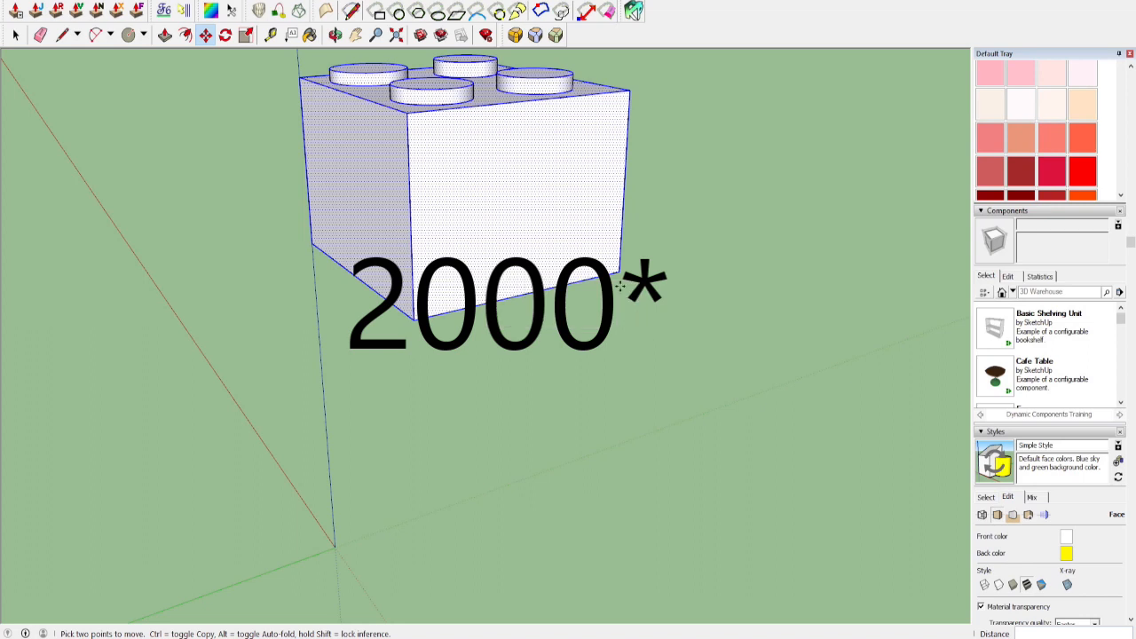
# Scale the brick uniformly by a factor of about 2.34 and compute the selection's area
pyautogui.scroll(-2, 595, 314)
pyautogui.moveTo(587, 312); pyautogui.dragTo(630, 378, button='middle')
pyautogui.scroll(-4, 638, 362)
pyautogui.press('s')
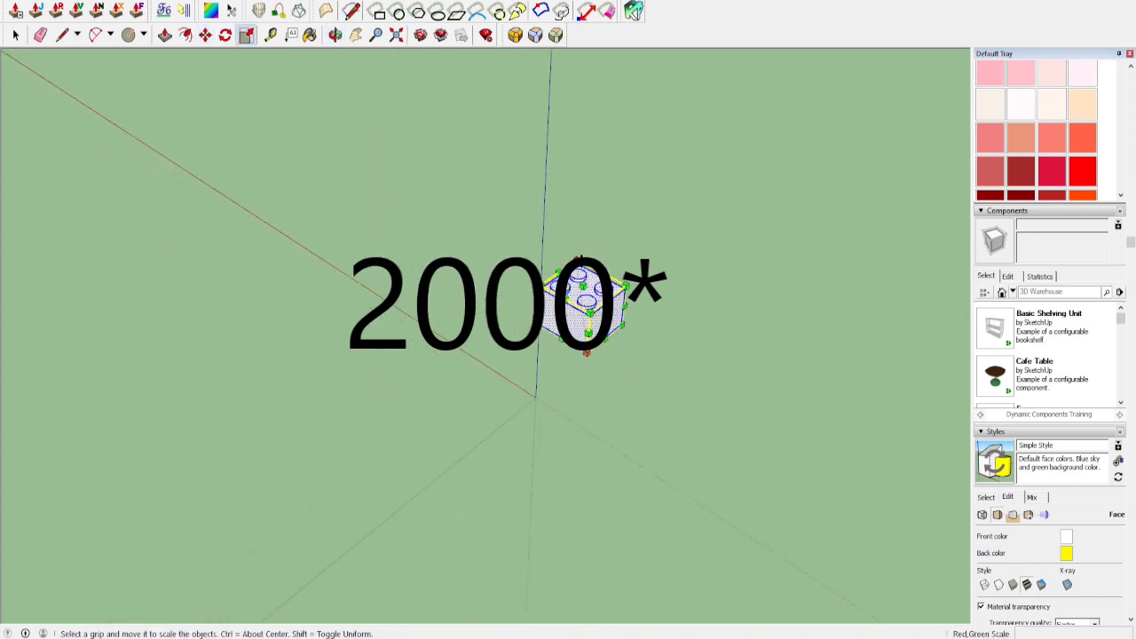
pyautogui.moveTo(548, 291); pyautogui.dragTo(436, 196)
pyautogui.rightClick(519, 265)
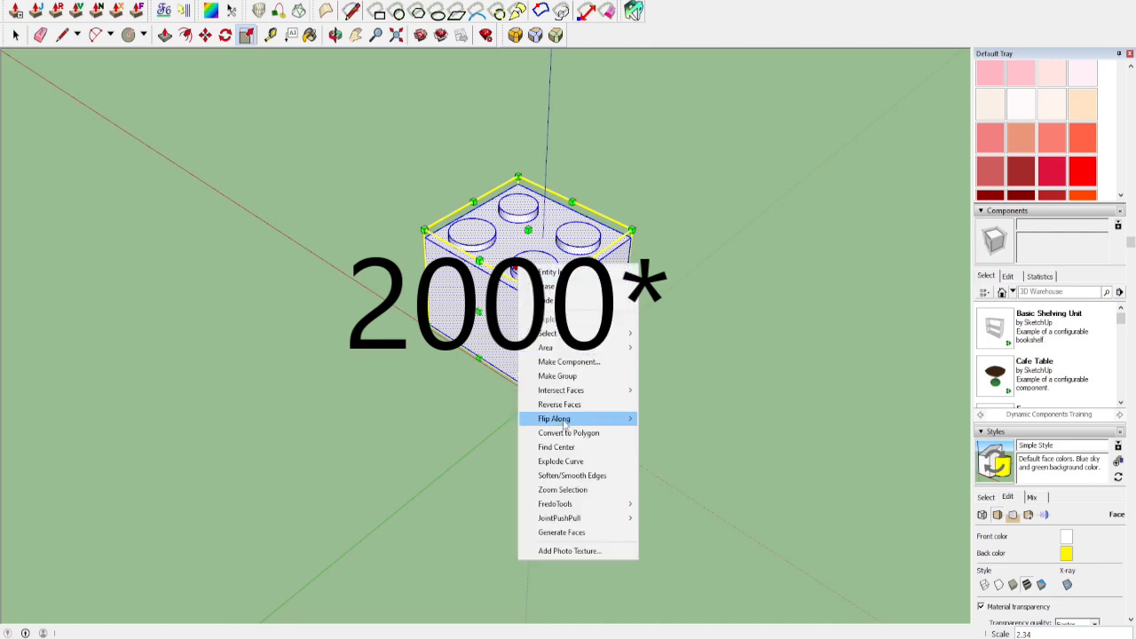
pyautogui.moveTo(622, 347)
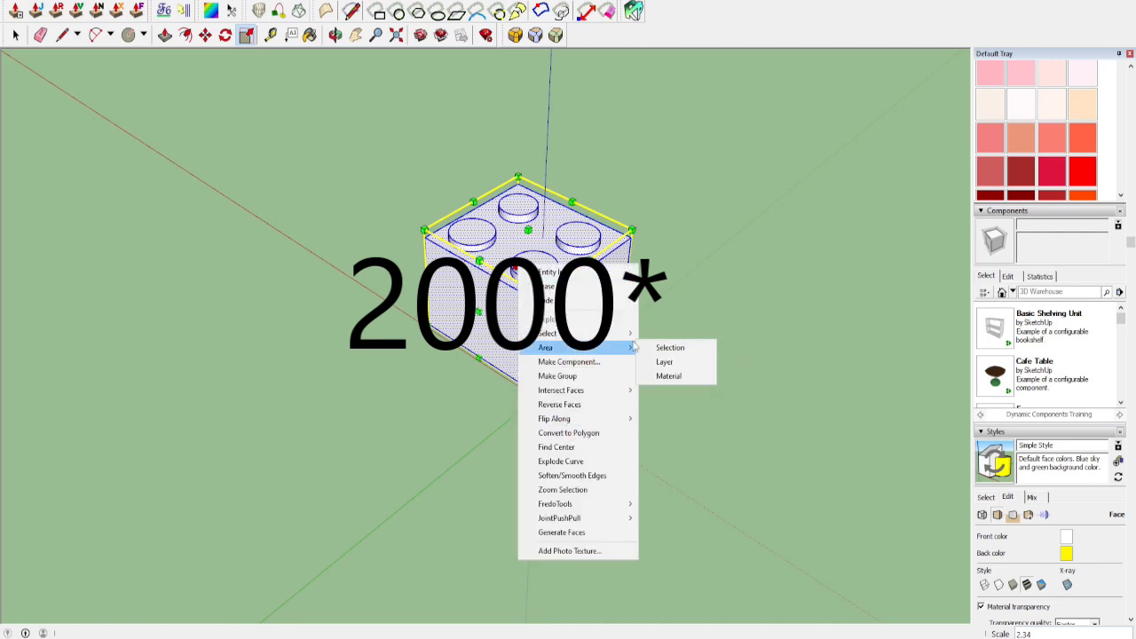
pyautogui.click(668, 347)
pyautogui.click(624, 314)
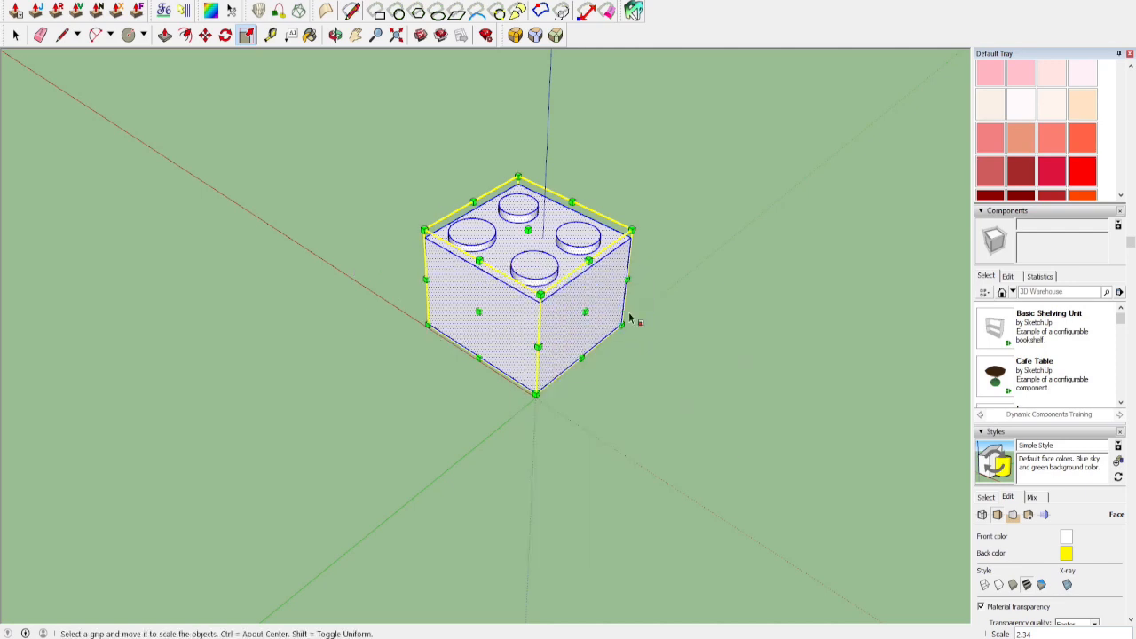
# Scale the brick up again from a top corner by about 1.80 and compute the selection's area
pyautogui.moveTo(632, 227); pyautogui.dragTo(819, 142)
pyautogui.rightClick(595, 283)
pyautogui.moveTo(675, 365)
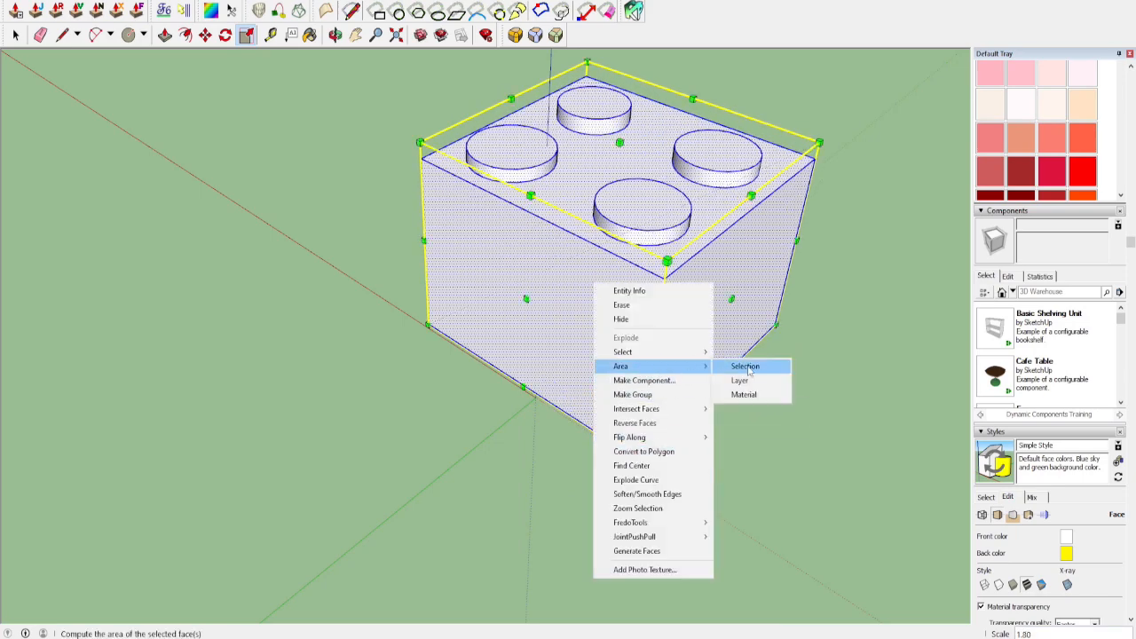
pyautogui.click(761, 368)
pyautogui.click(643, 312)
# Enlarge the brick once more by a scale of about 1.32 and compute the area of the selection
pyautogui.scroll(-3, 607, 347)
pyautogui.moveTo(607, 347); pyautogui.dragTo(588, 333, button='middle')
pyautogui.moveTo(551, 318); pyautogui.dragTo(502, 327)
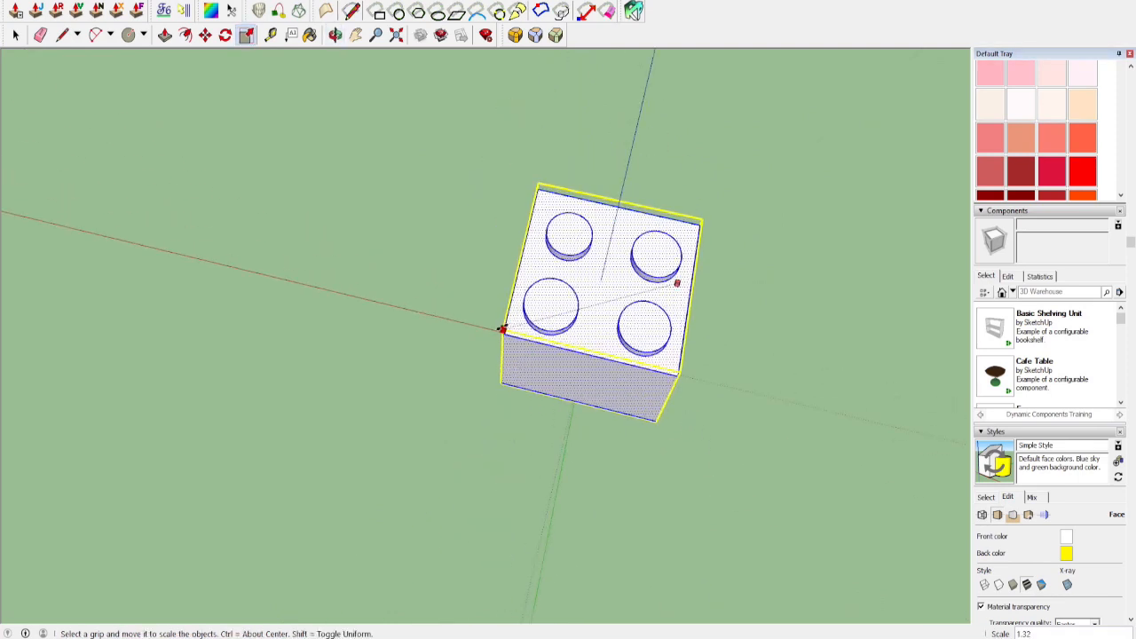
pyautogui.rightClick(555, 341)
pyautogui.moveTo(637, 470)
pyautogui.moveTo(647, 425)
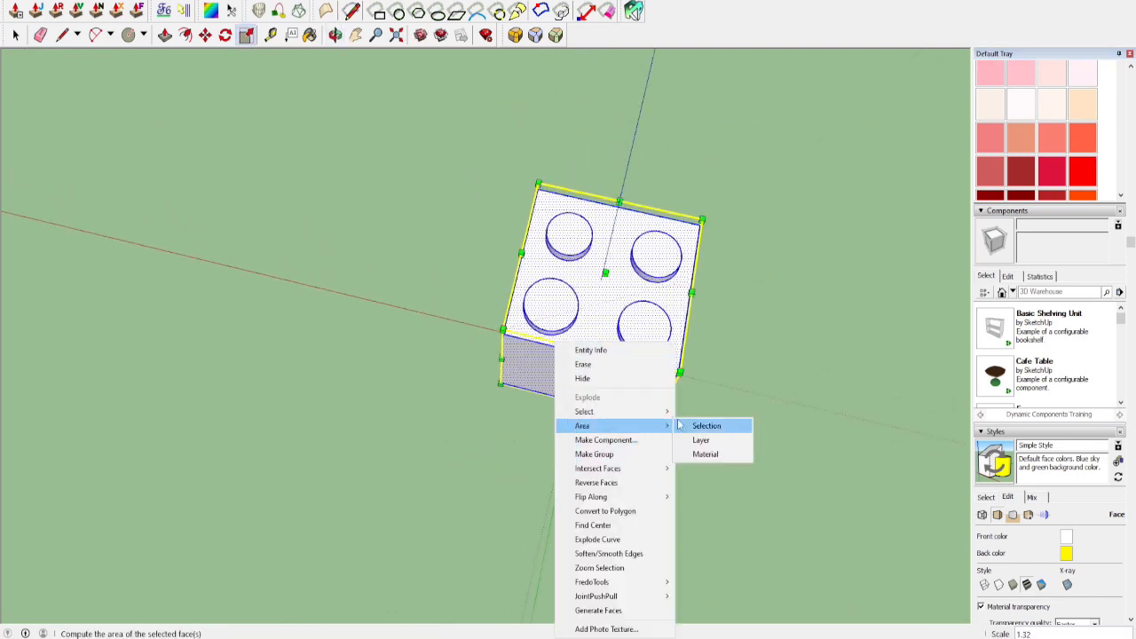
pyautogui.click(705, 424)
pyautogui.click(623, 313)
# Move the scaled brick a short way horizontally and raise it along the blue axis
pyautogui.moveTo(624, 322); pyautogui.dragTo(603, 367, button='middle')
pyautogui.press('m')
pyautogui.moveTo(584, 406); pyautogui.dragTo(672, 399)
pyautogui.moveTo(672, 399); pyautogui.dragTo(849, 311, button='middle')
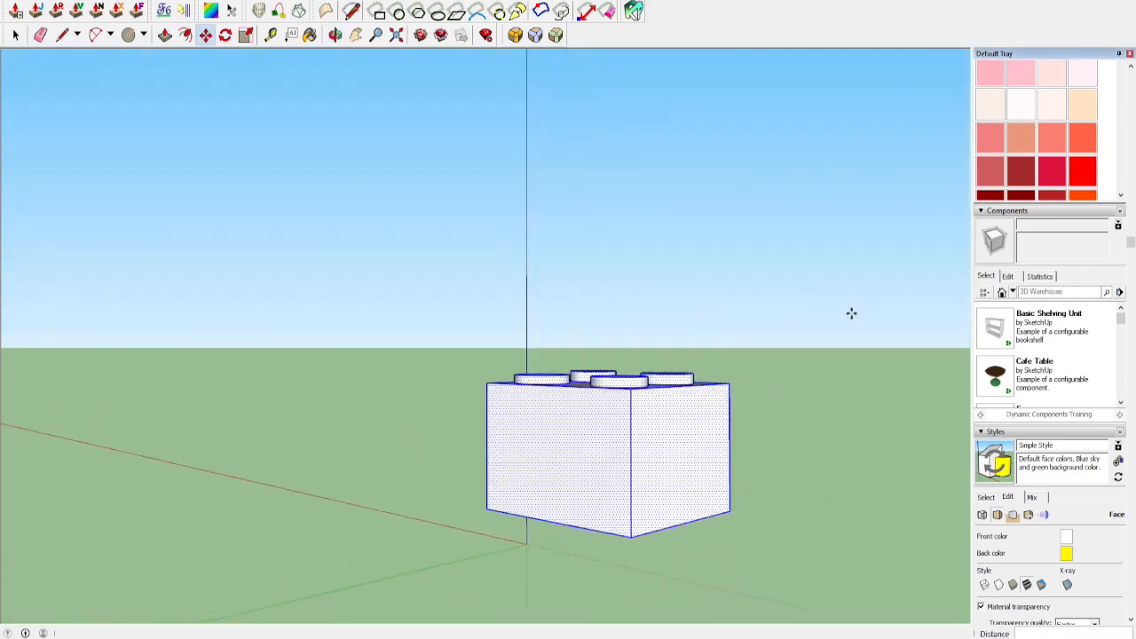
pyautogui.moveTo(574, 490); pyautogui.dragTo(574, 435)
pyautogui.moveTo(573, 435); pyautogui.dragTo(208, 160, button='middle')
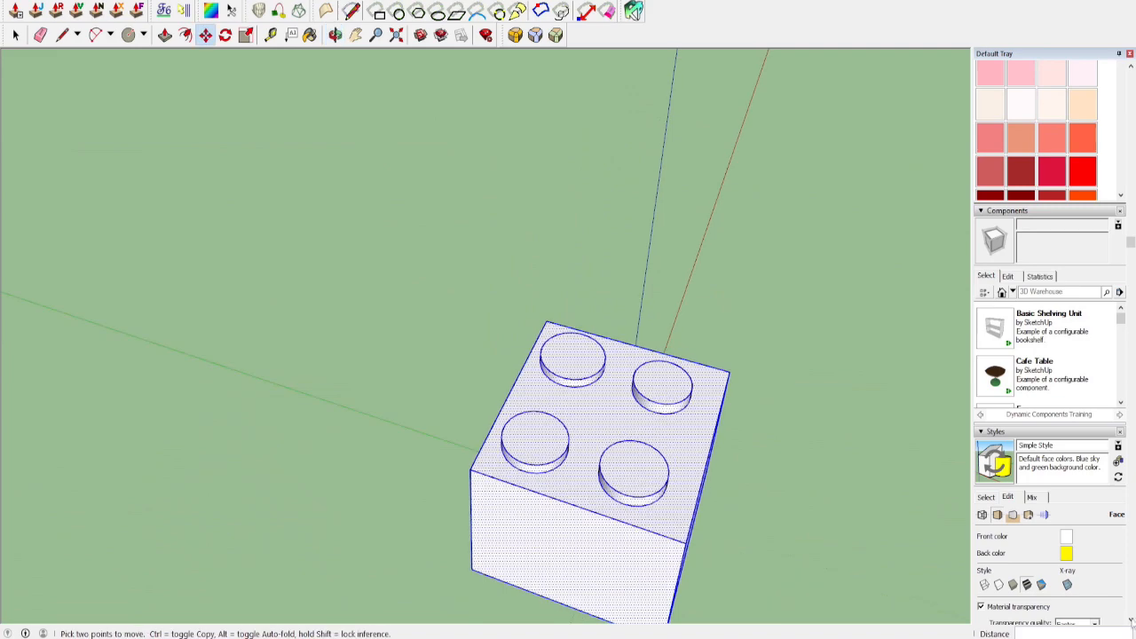
# Rotate the brick slightly in the plane of its side face, pivoting on that face and starting from the green axis direction
pyautogui.scroll(3, 187, 118)
pyautogui.moveTo(285, 247); pyautogui.dragTo(315, 432, button='middle')
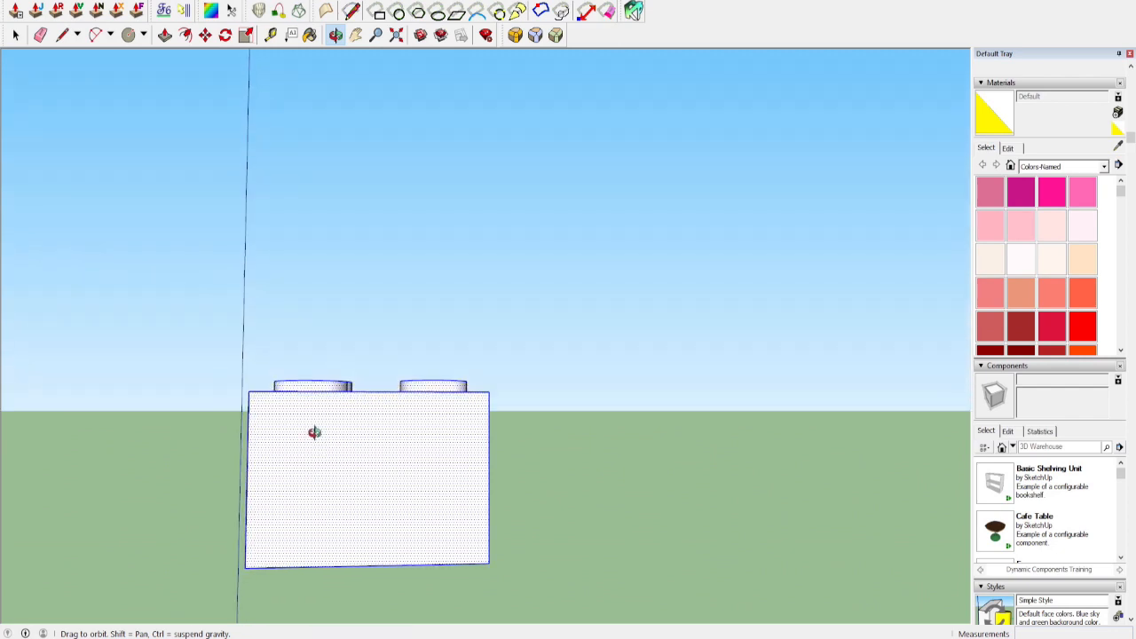
pyautogui.moveTo(498, 452); pyautogui.dragTo(366, 348, button='middle')
pyautogui.press('q')
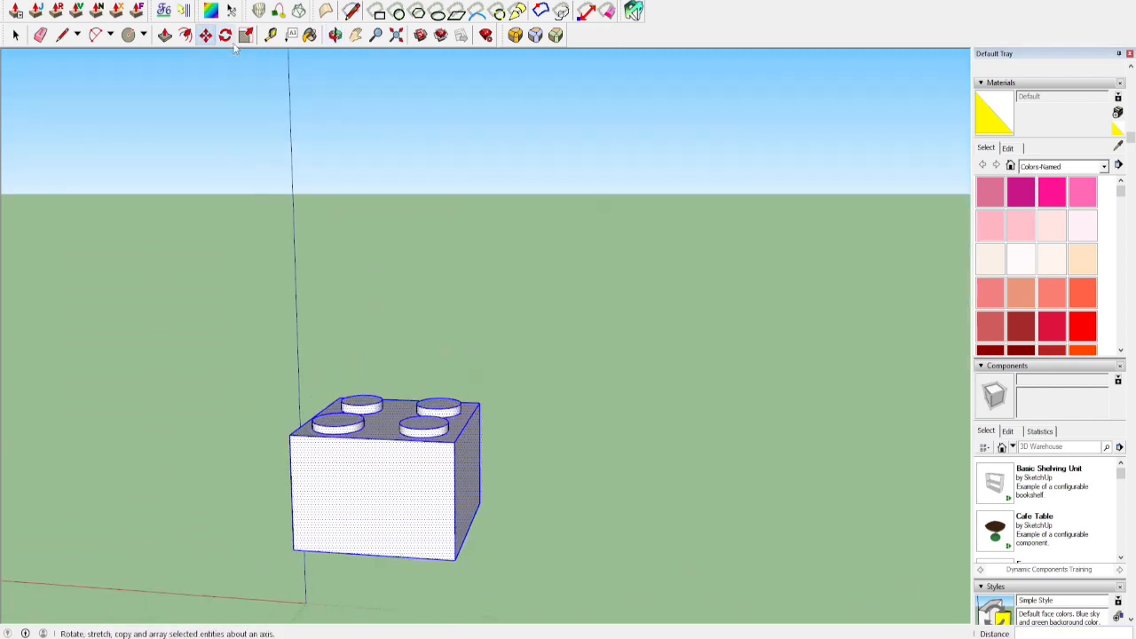
pyautogui.moveTo(571, 568); pyautogui.dragTo(264, 597, button='middle')
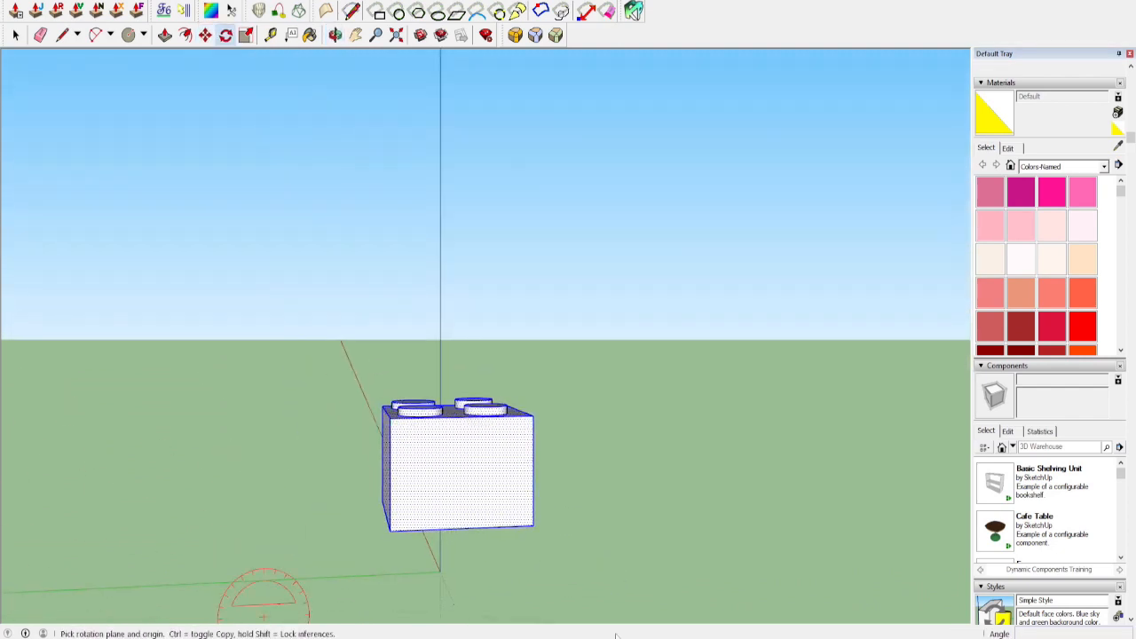
pyautogui.click(461, 452)
pyautogui.click(456, 452)
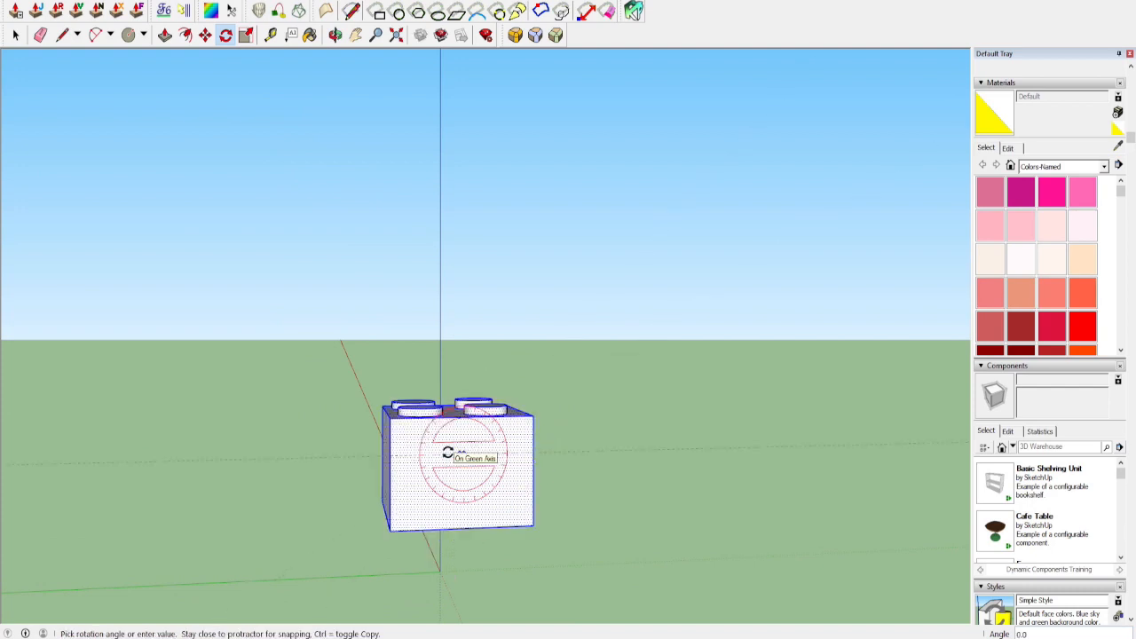
pyautogui.click(449, 463)
# Deselect the brick and inspect it from several sides
pyautogui.moveTo(449, 464); pyautogui.dragTo(507, 500, button='middle')
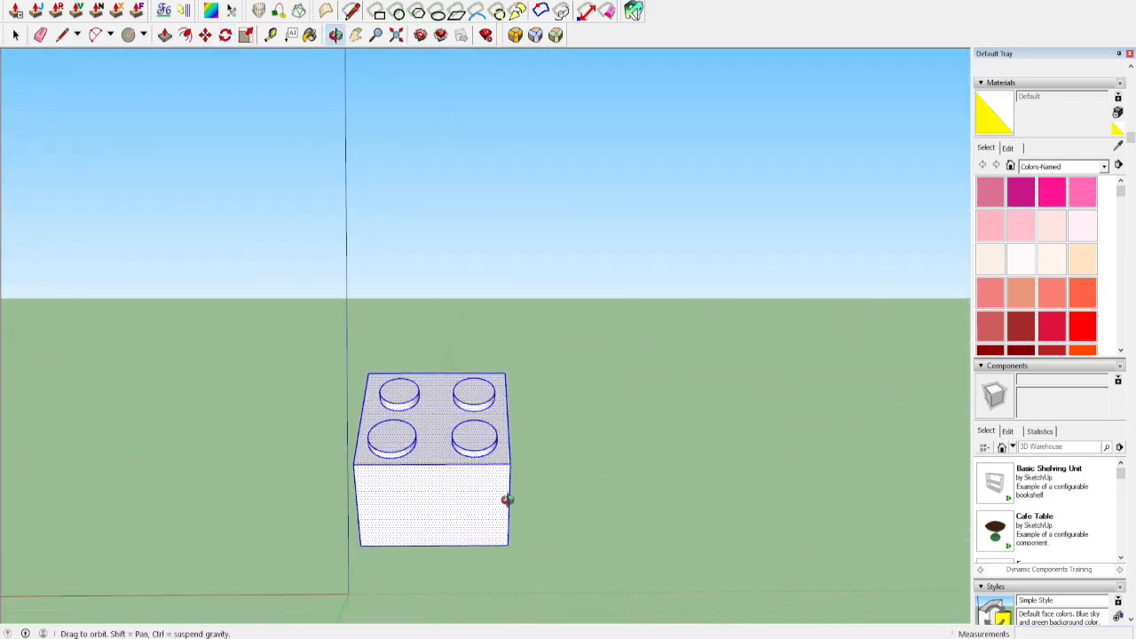
pyautogui.middleClick(459, 452)
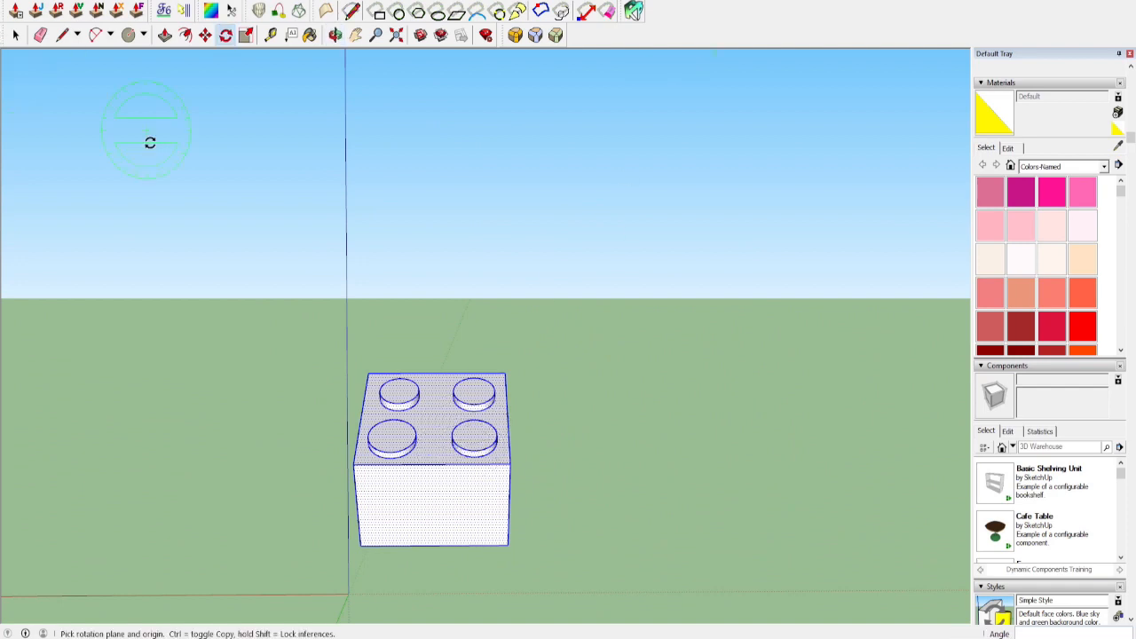
pyautogui.click(15, 34)
pyautogui.click(198, 162)
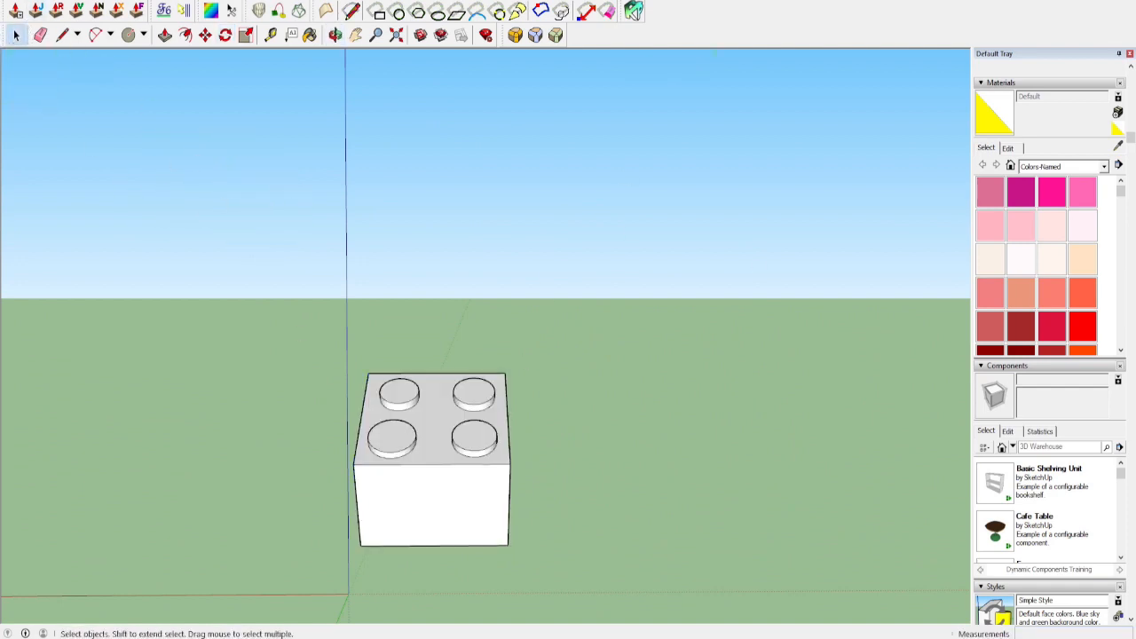
pyautogui.scroll(5, 552, 520)
pyautogui.moveTo(552, 521); pyautogui.dragTo(452, 213, button='middle')
pyautogui.scroll(1, 978, 439)
pyautogui.scroll(1, 452, 213)
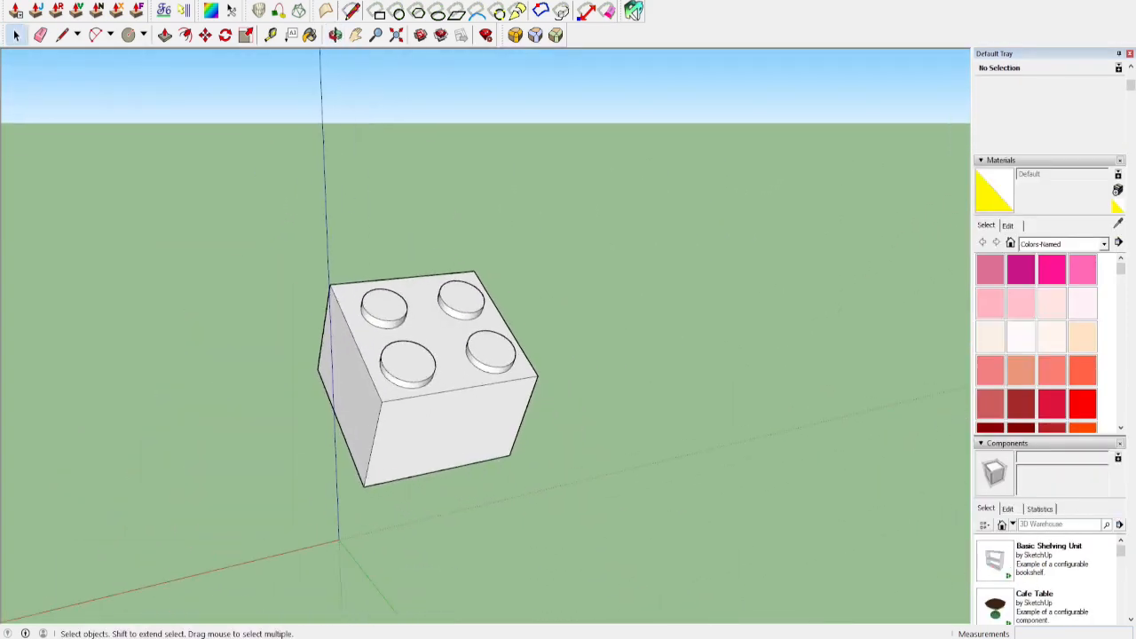
# Switch to the browser and search the web for images of "blue"
pyautogui.click(141, 550)
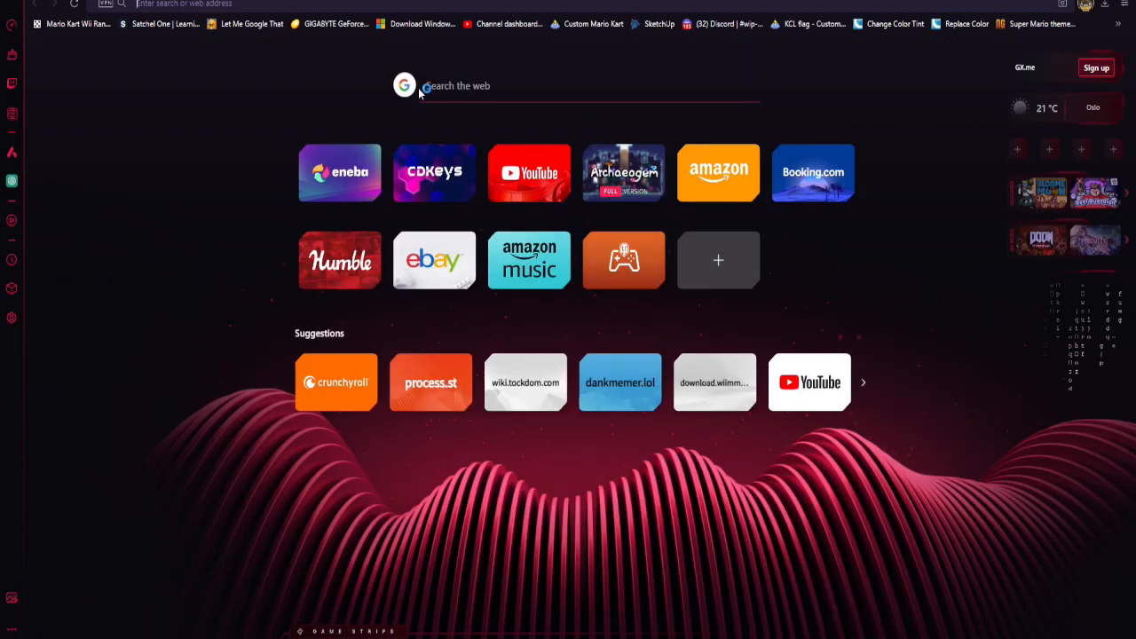
pyautogui.write('blue')
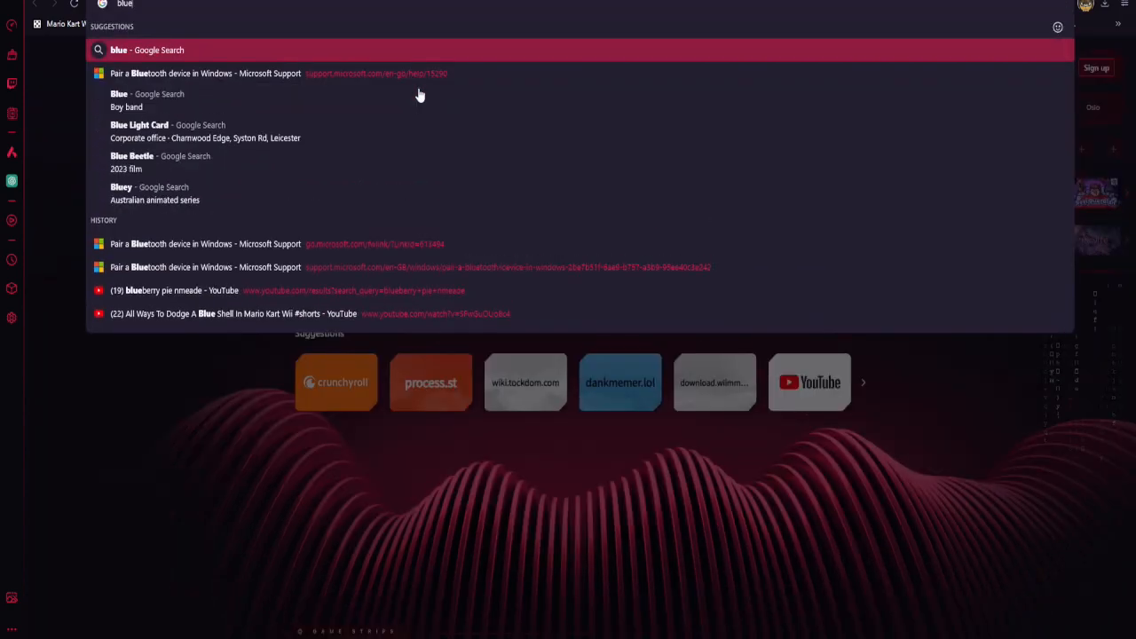
pyautogui.press('Return')
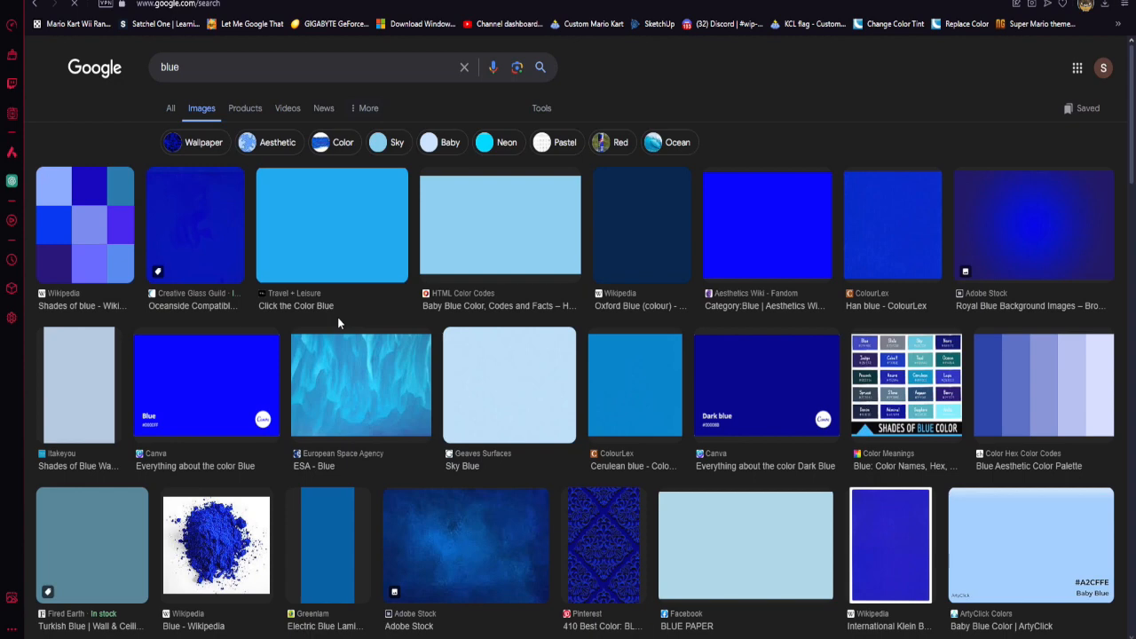
# Save the plain bright-blue Travel + Leisure image from the results as download.png in the Downloads folder
pyautogui.rightClick(311, 231)
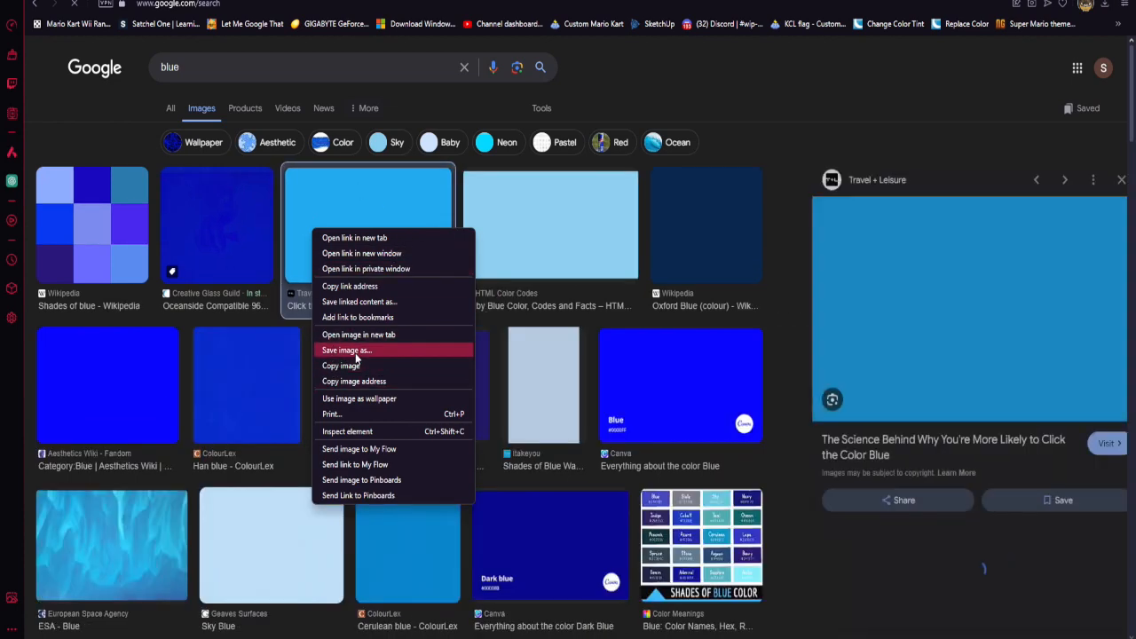
pyautogui.click(355, 353)
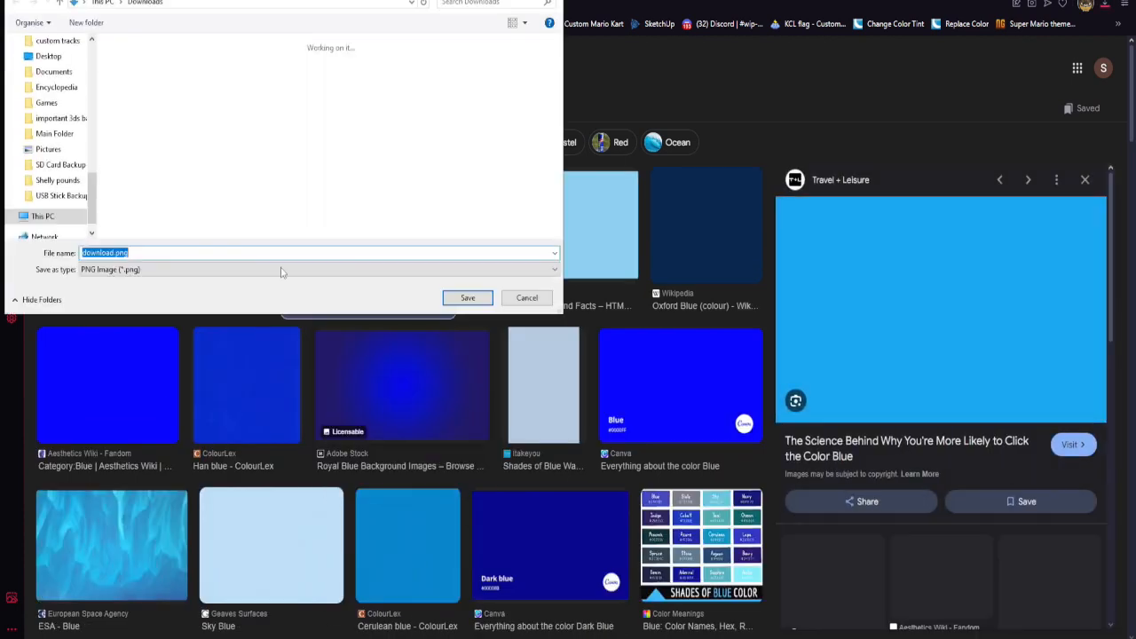
pyautogui.click(468, 297)
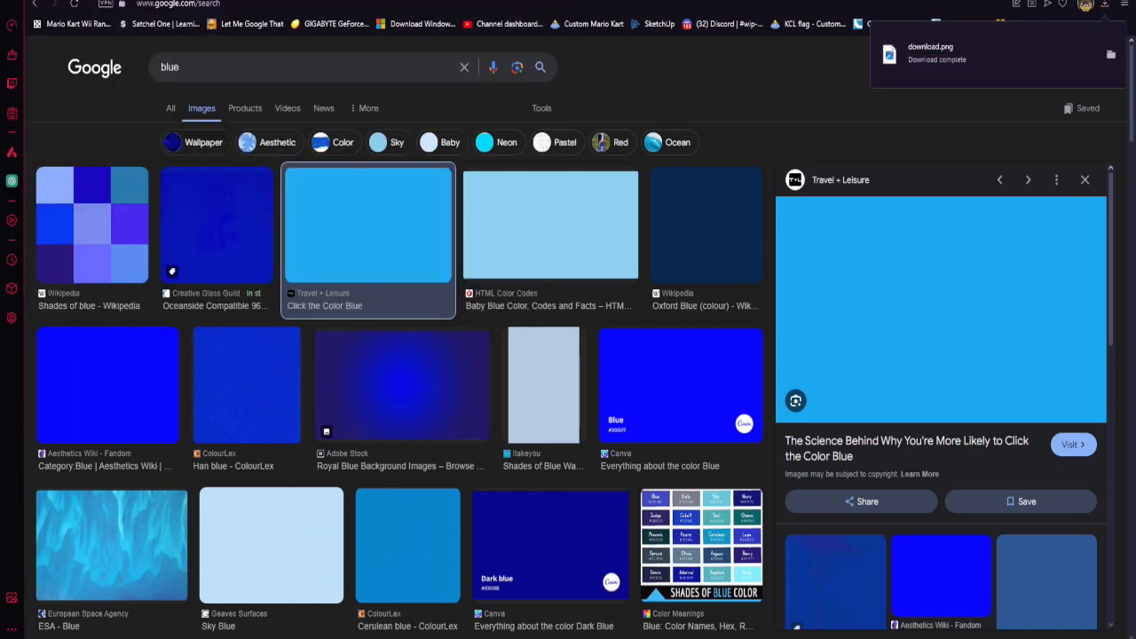
# Switch to SketchUp and create the material Material1 using download.png from the Downloads folder as its texture image
pyautogui.click(391, 637)
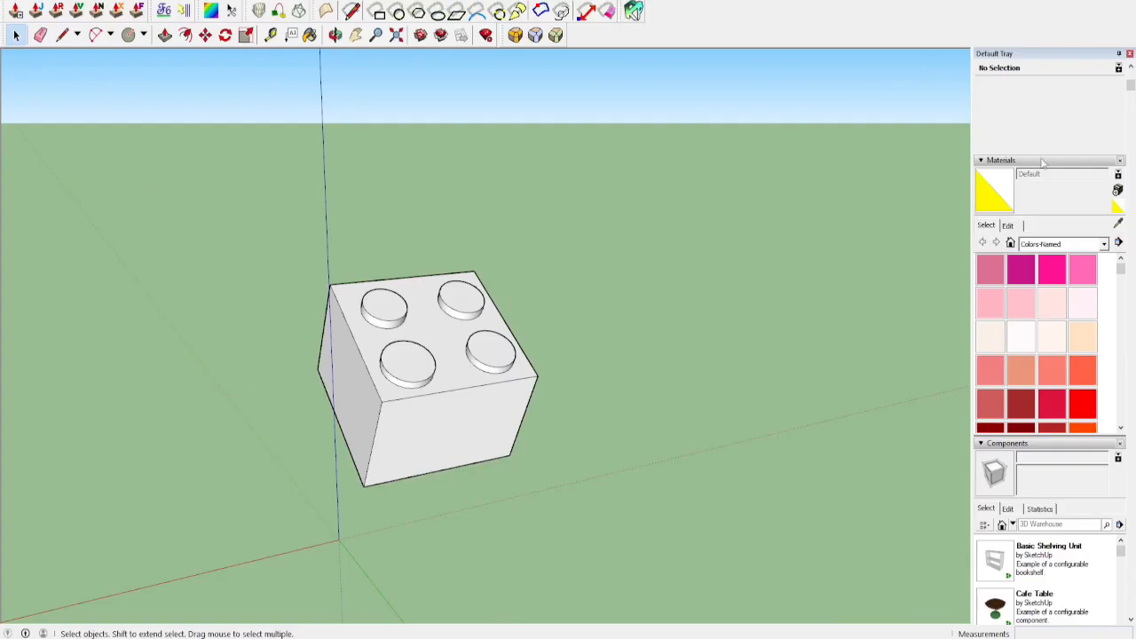
pyautogui.click(1118, 190)
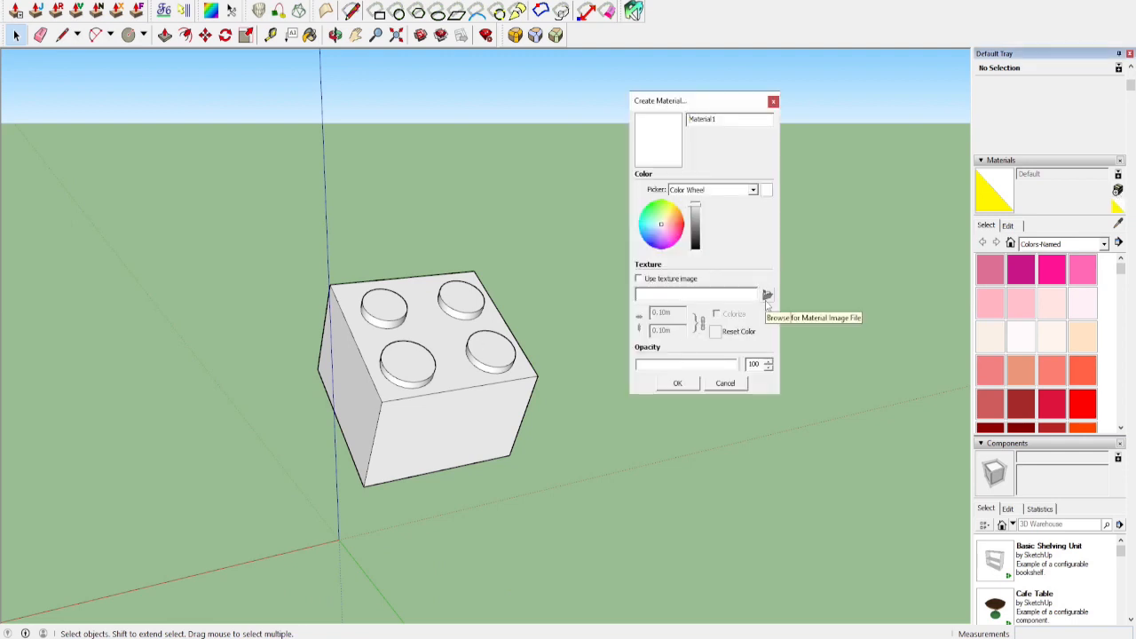
pyautogui.click(767, 296)
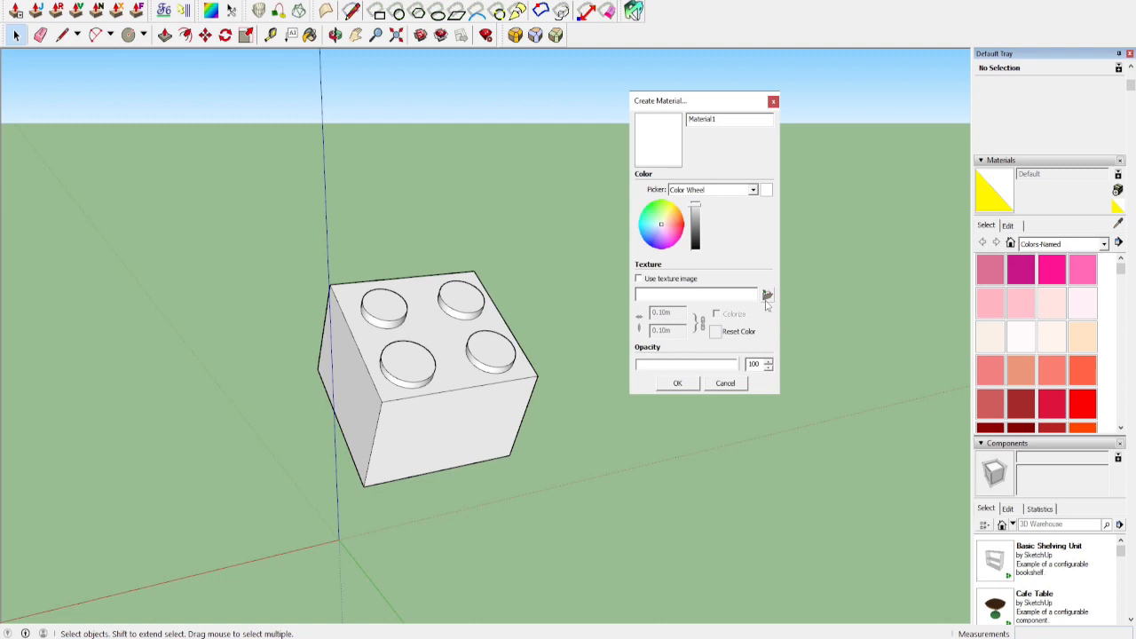
pyautogui.click(637, 281)
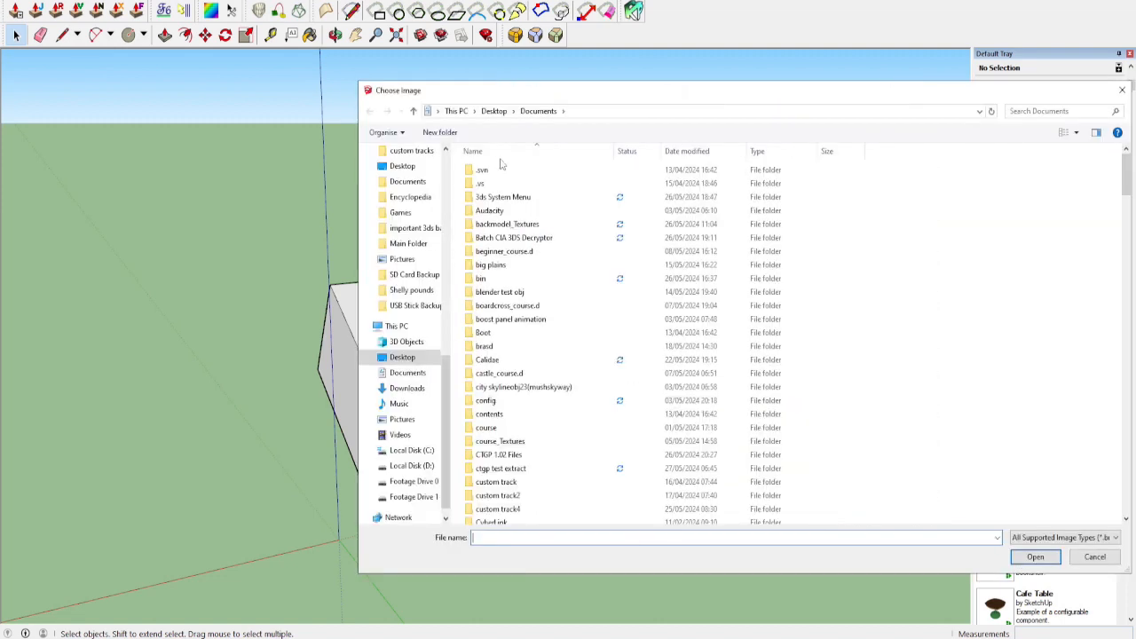
pyautogui.click(391, 387)
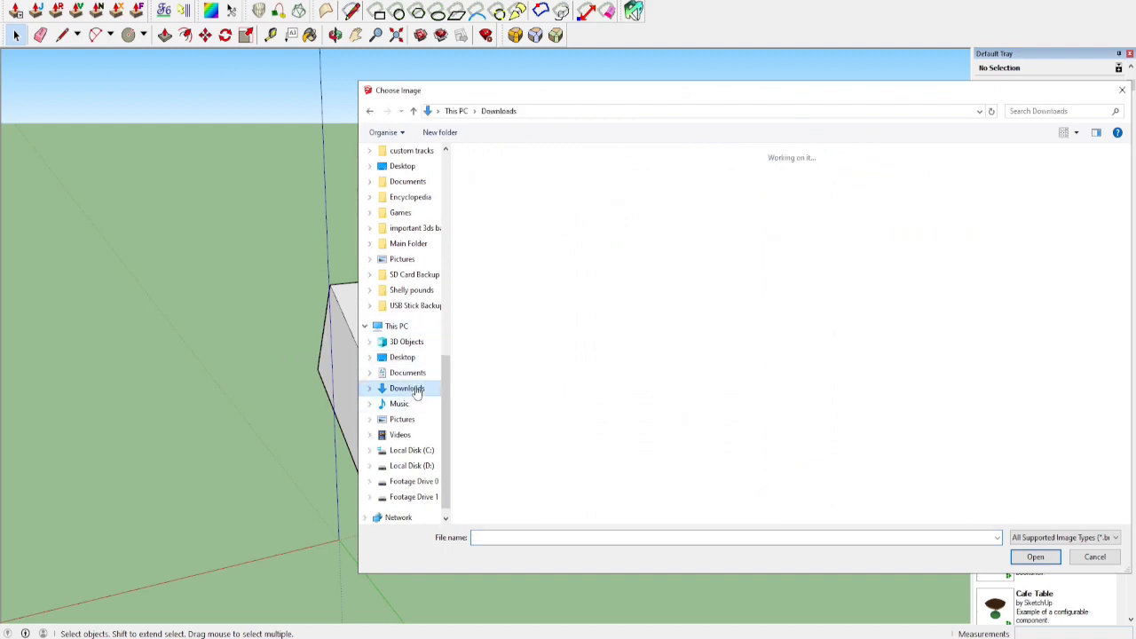
pyautogui.doubleClick(502, 171)
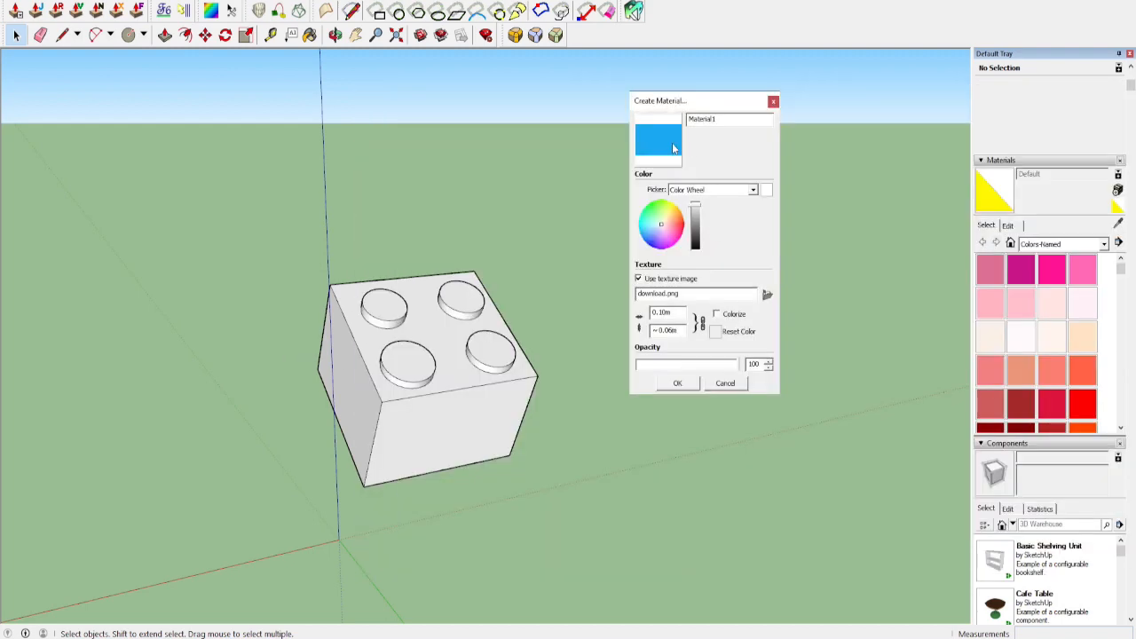
pyautogui.click(678, 383)
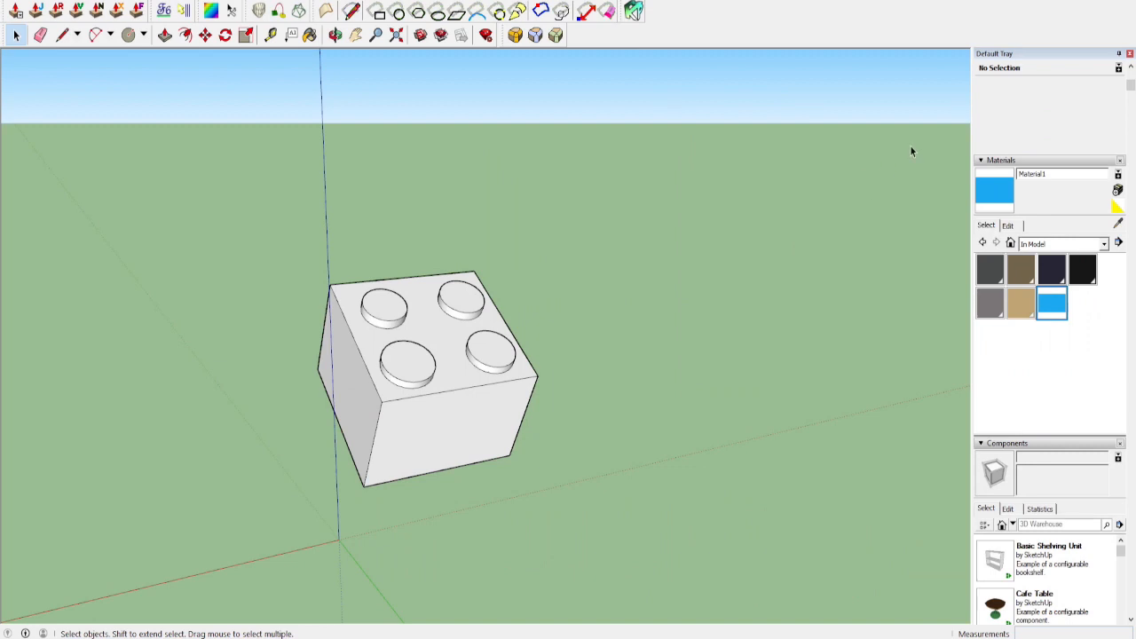
# Paint the faces of the brick's body with Material1 on all sides, leaving the studs unpainted
pyautogui.moveTo(700, 330); pyautogui.dragTo(897, 80, button='middle')
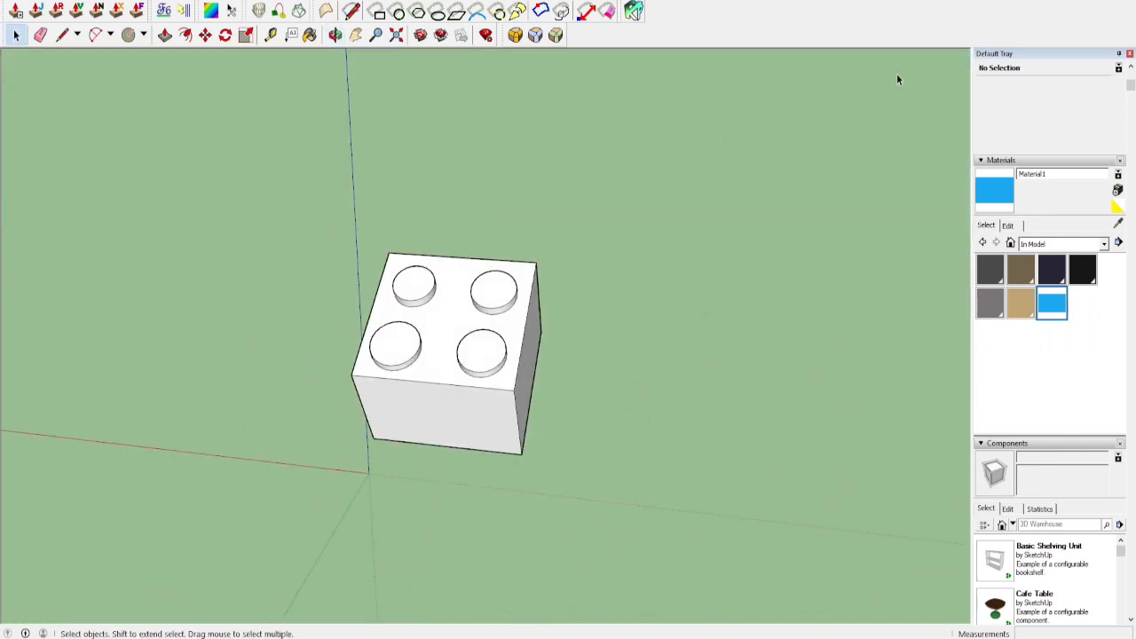
pyautogui.click(995, 189)
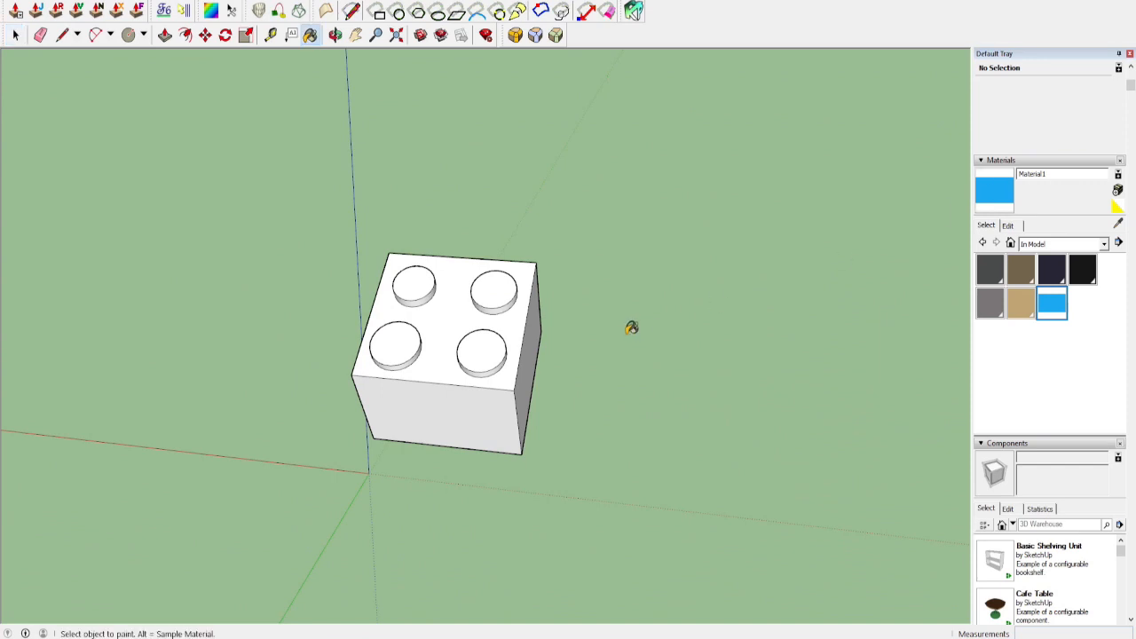
pyautogui.scroll(3, 501, 387)
pyautogui.click(476, 375)
pyautogui.click(432, 306)
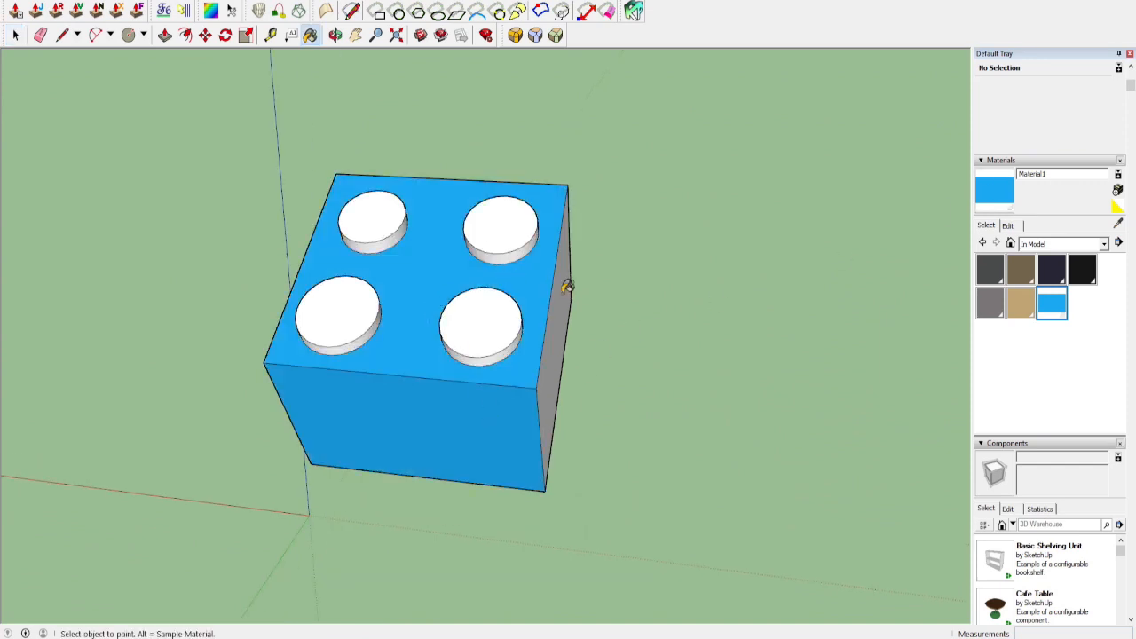
pyautogui.moveTo(568, 284); pyautogui.dragTo(947, 296, button='middle')
pyautogui.click(670, 275)
pyautogui.moveTo(670, 274)
pyautogui.mouseDown(button='middle')
pyautogui.moveTo(3, 252)
pyautogui.moveTo(3, 227)
pyautogui.mouseUp(button='middle')
pyautogui.click(579, 380)
pyautogui.moveTo(580, 380)
pyautogui.mouseDown(button='middle')
pyautogui.moveTo(686, 171)
pyautogui.moveTo(679, 23)
pyautogui.mouseUp(button='middle')
pyautogui.click(523, 409)
pyautogui.moveTo(523, 410)
pyautogui.mouseDown(button='middle')
pyautogui.moveTo(876, 467)
pyautogui.moveTo(693, 477)
pyautogui.moveTo(867, 397)
pyautogui.mouseUp(button='middle')
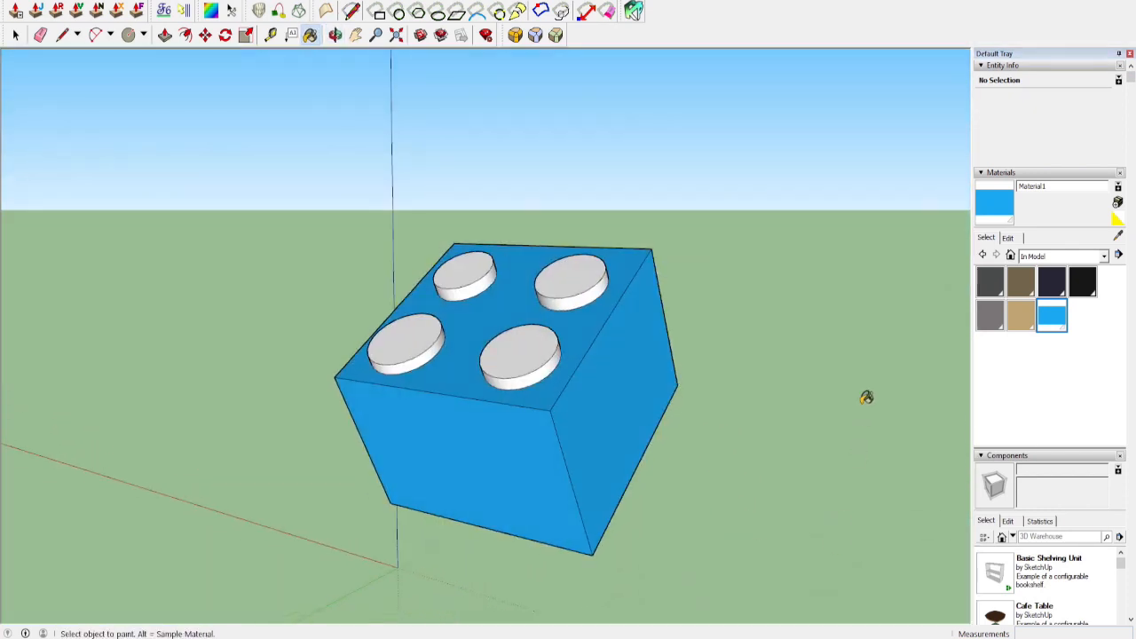
# Create the material Material2 from the same download.png texture, with its color shifted to light cyan
pyautogui.click(1117, 203)
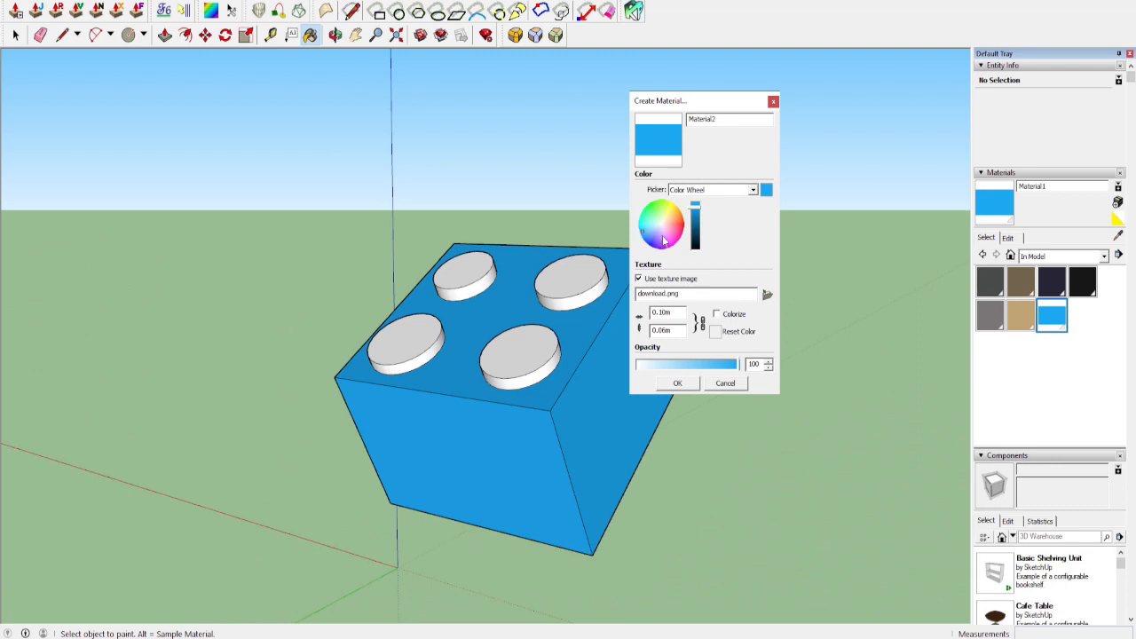
pyautogui.moveTo(643, 232)
pyautogui.mouseDown()
pyautogui.moveTo(672, 205)
pyautogui.moveTo(640, 229)
pyautogui.moveTo(684, 220)
pyautogui.moveTo(642, 226)
pyautogui.mouseUp()
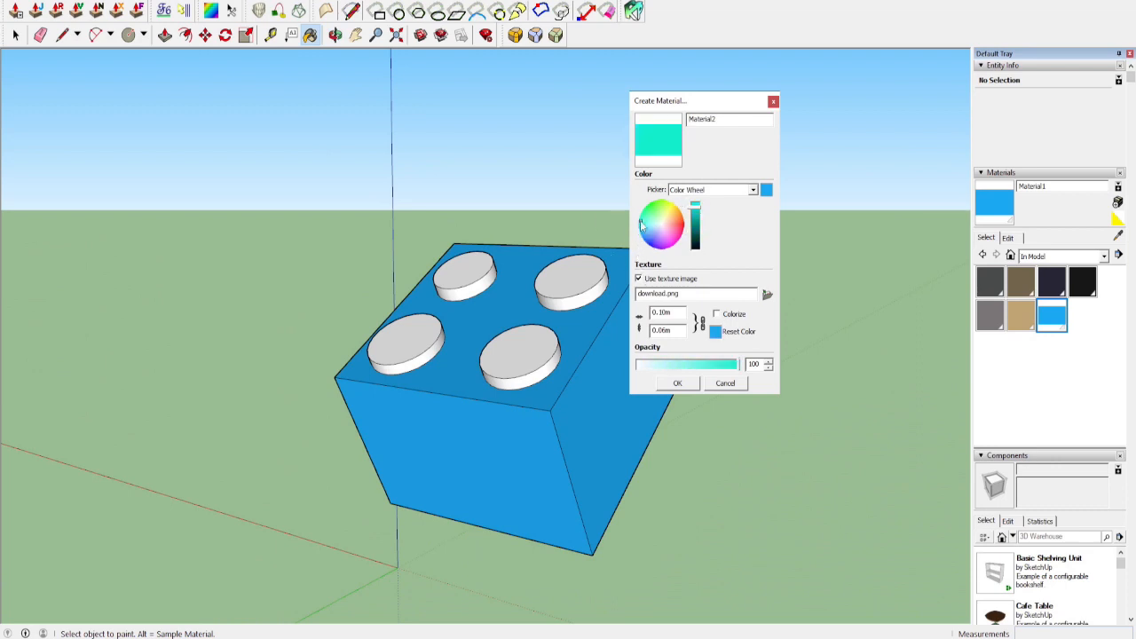
pyautogui.click(677, 383)
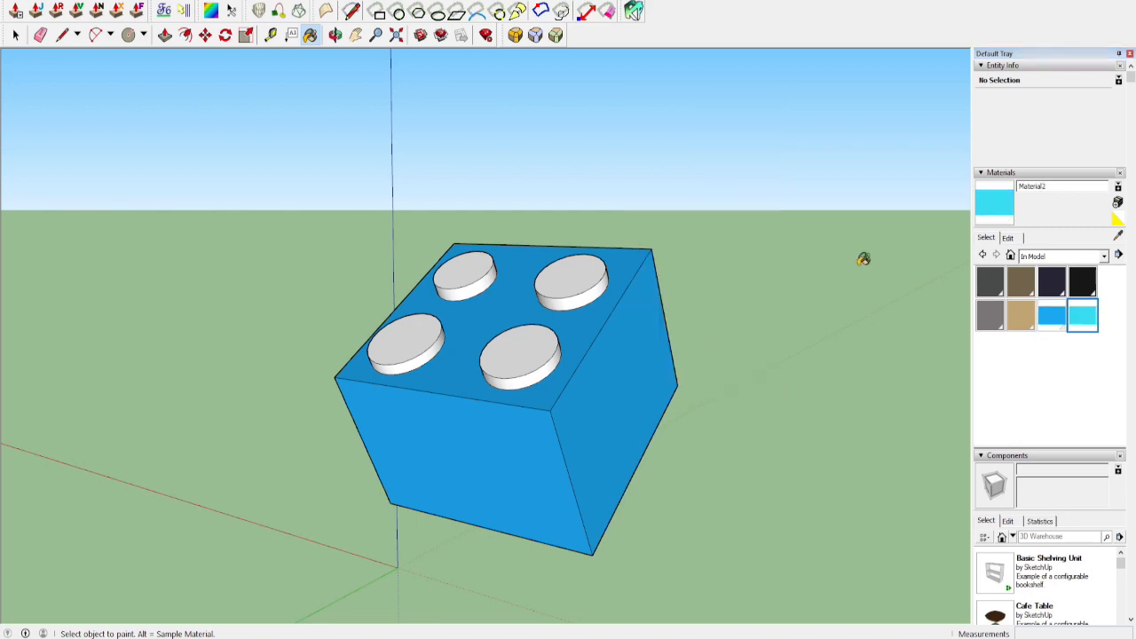
# Try painting the top of the front stud and all faces with matching paint in Material2, and undo both fills
pyautogui.scroll(3, 495, 322)
pyautogui.click(506, 303)
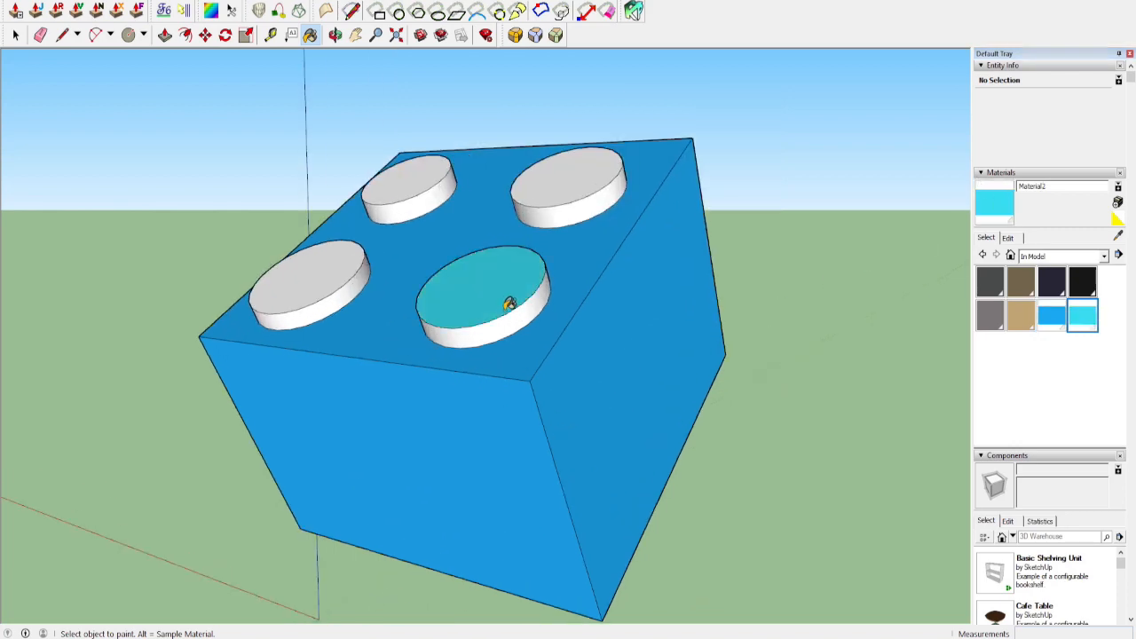
pyautogui.keyDown('shift'); pyautogui.click(511, 313); pyautogui.keyUp('shift')
pyautogui.moveTo(557, 318); pyautogui.dragTo(774, 460, button='middle')
pyautogui.scroll(-3, 772, 457)
pyautogui.moveTo(726, 383)
pyautogui.mouseDown(button='middle')
pyautogui.moveTo(740, 354)
pyautogui.moveTo(180, 347)
pyautogui.moveTo(651, 432)
pyautogui.moveTo(522, 363)
pyautogui.moveTo(760, 380)
pyautogui.mouseUp(button='middle')
pyautogui.press('ctrl')
pyautogui.hotkey('ctrl', 'z')
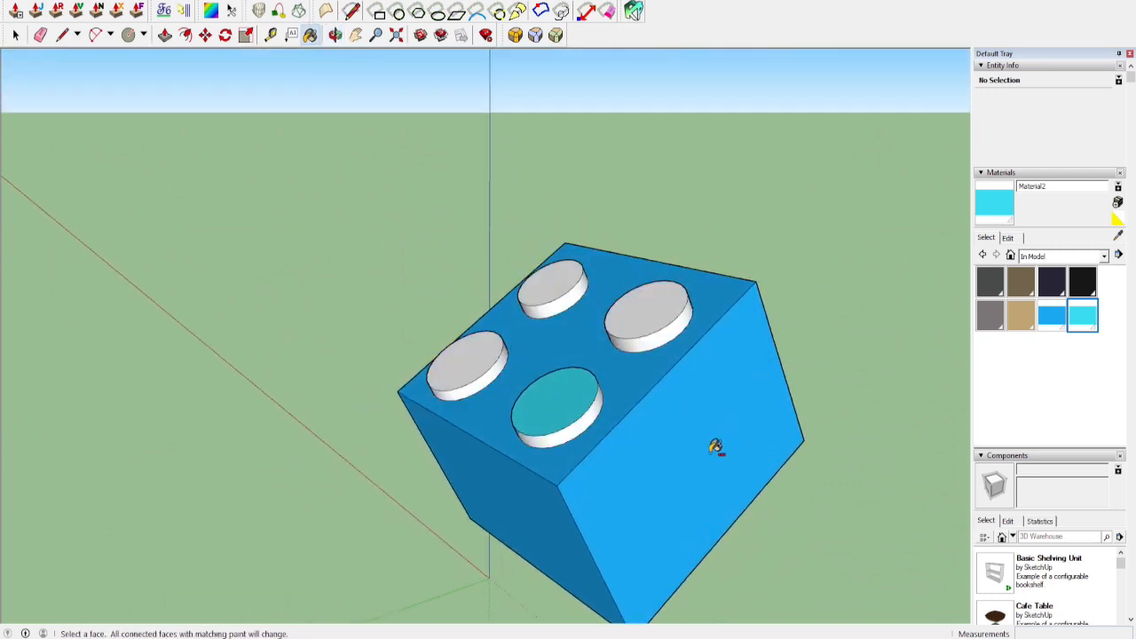
pyautogui.hotkey('ctrl', 'z')
# Fill the body's connected matching faces with Material2 and paint all matching stud faces with Material1
pyautogui.keyDown('ctrl'); pyautogui.click(703, 472); pyautogui.keyUp('ctrl')
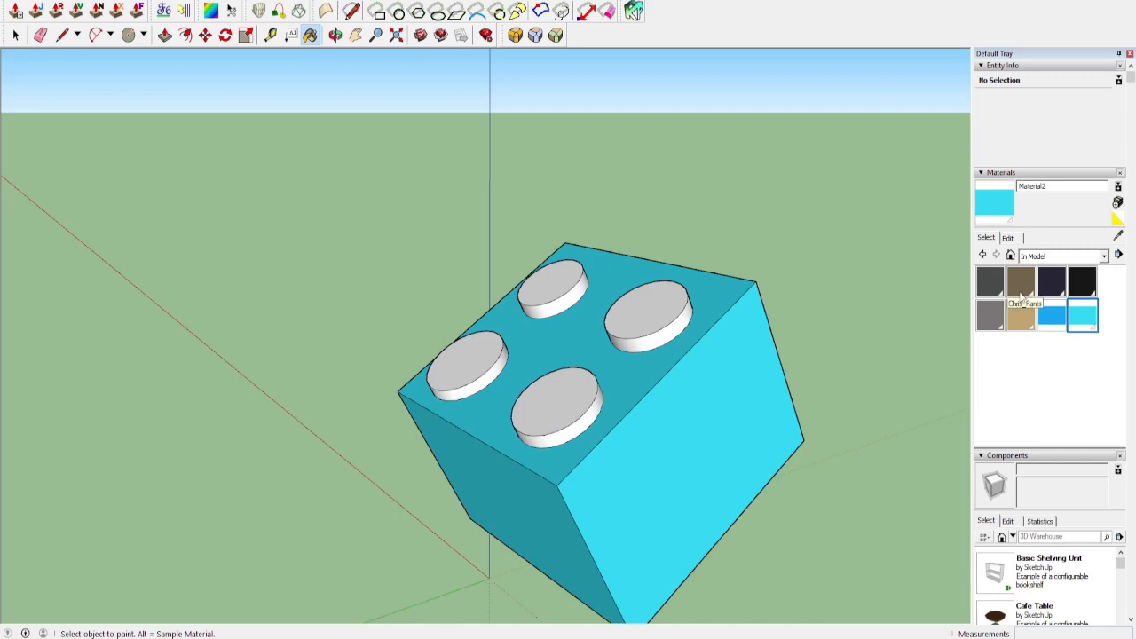
pyautogui.click(1054, 328)
pyautogui.keyDown('shift'); pyautogui.click(666, 307); pyautogui.keyUp('shift')
pyautogui.moveTo(611, 325)
pyautogui.mouseDown(button='middle')
pyautogui.moveTo(921, 386)
pyautogui.moveTo(472, 221)
pyautogui.moveTo(315, 240)
pyautogui.moveTo(503, 406)
pyautogui.moveTo(568, 440)
pyautogui.moveTo(418, 388)
pyautogui.moveTo(208, 156)
pyautogui.moveTo(614, 330)
pyautogui.mouseUp(button='middle')
pyautogui.scroll(3, 614, 329)
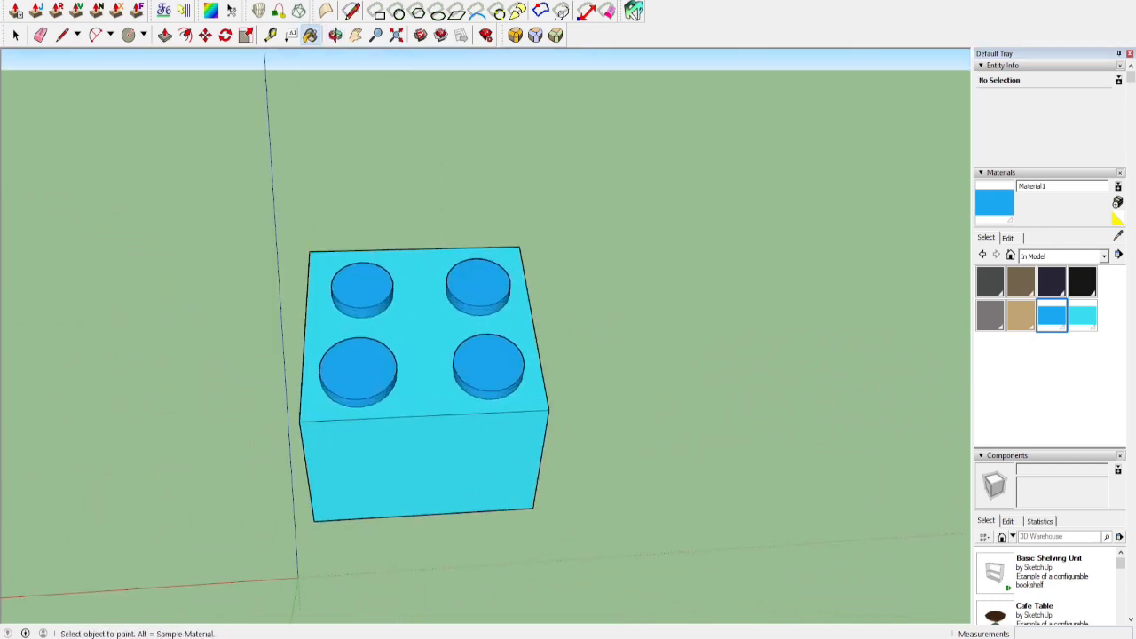
# Select the whole brick, clear the selection and inspect the painted faces from several sides
pyautogui.click(12, 1)
pyautogui.click(322, 84)
pyautogui.click(16, 35)
pyautogui.moveTo(96, 96); pyautogui.dragTo(963, 621)
pyautogui.moveTo(638, 506); pyautogui.dragTo(354, 234)
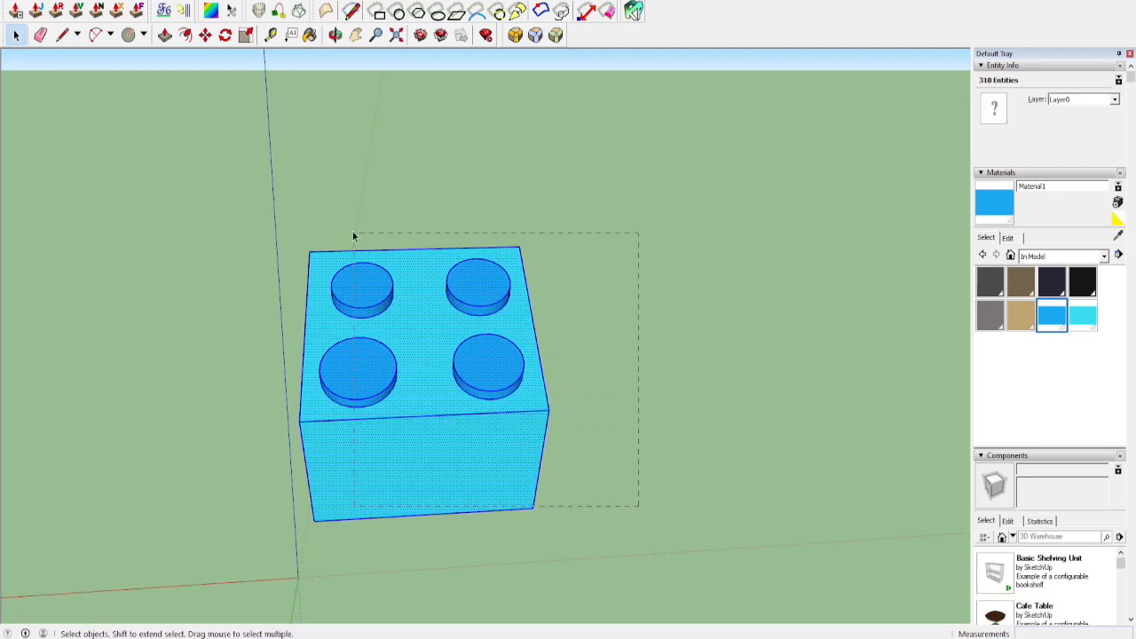
pyautogui.click(476, 302)
pyautogui.click(662, 238)
pyautogui.moveTo(661, 237); pyautogui.dragTo(34, 264, button='middle')
pyautogui.moveTo(514, 402); pyautogui.dragTo(598, 406, button='middle')
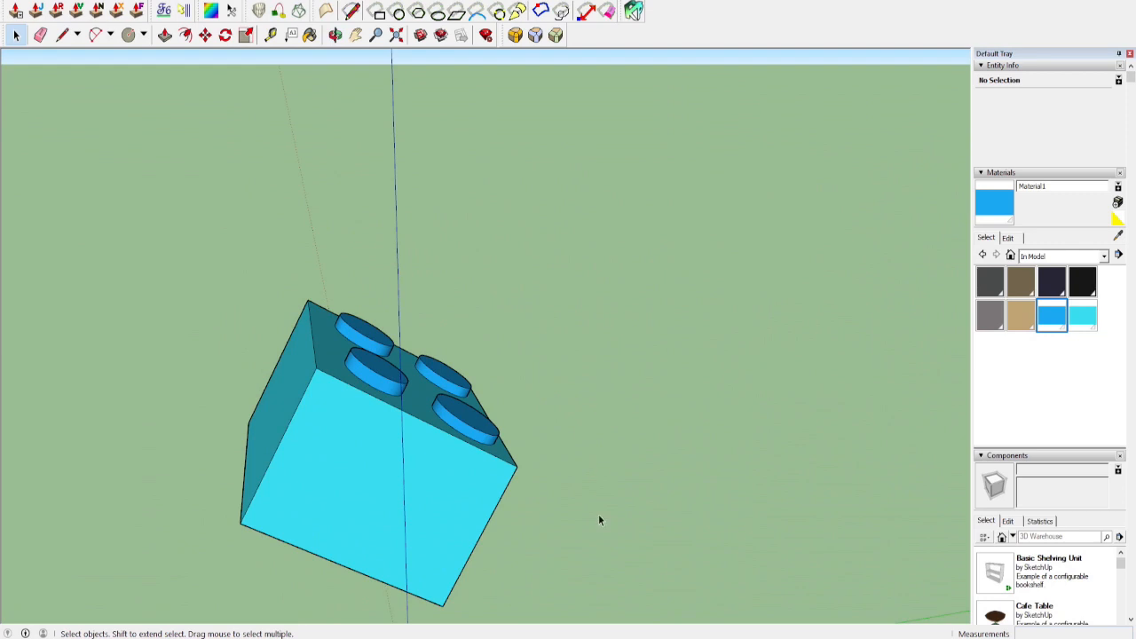
pyautogui.moveTo(593, 488); pyautogui.dragTo(7, 467, button='middle')
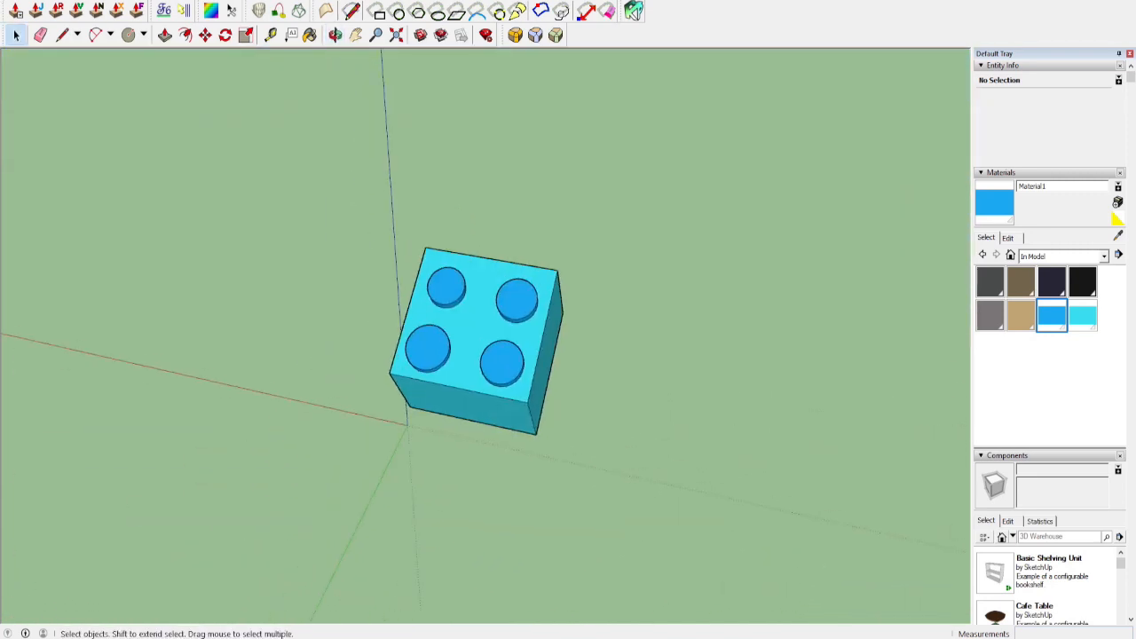
# Start saving the model and create a new folder named "lego backmodel" in Documents
pyautogui.click(14, 0)
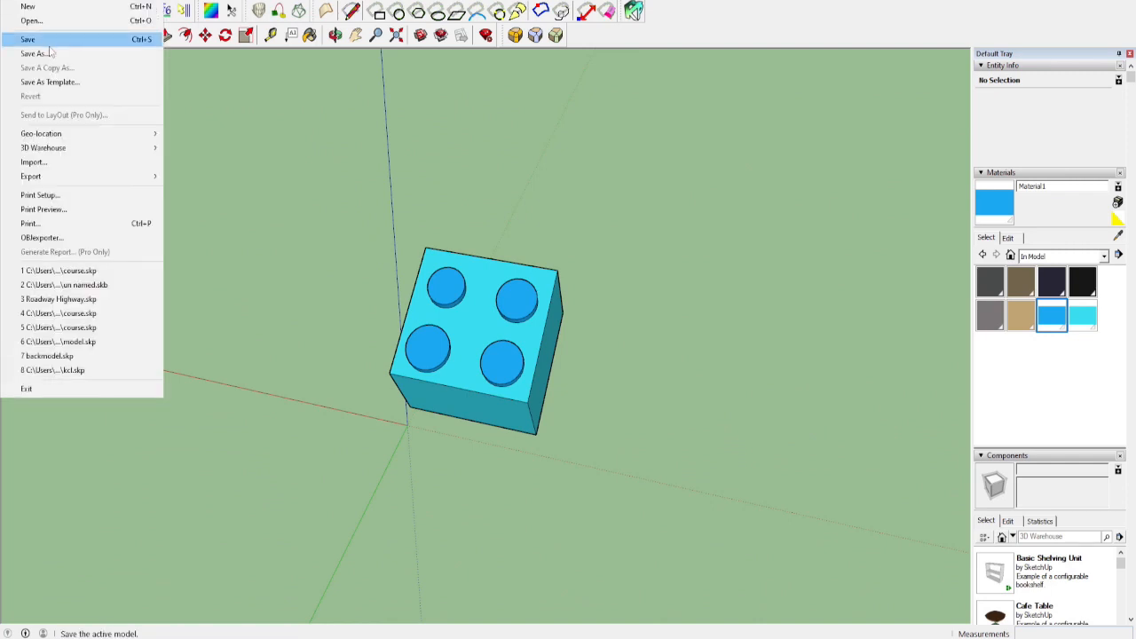
pyautogui.click(51, 45)
pyautogui.rightClick(1057, 522)
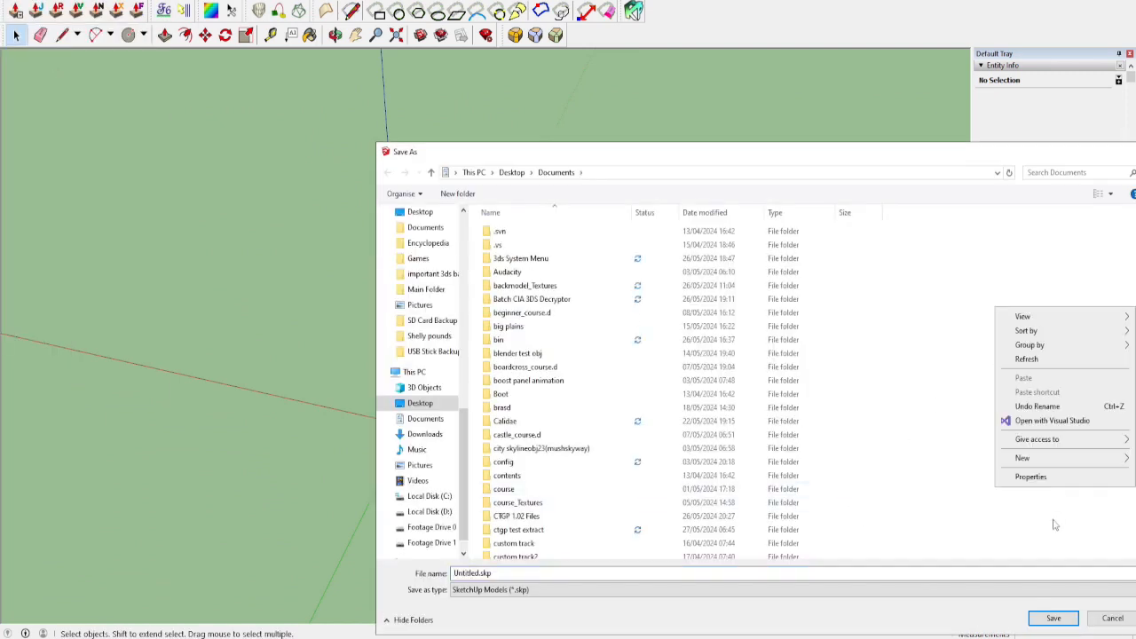
pyautogui.moveTo(1006, 458)
pyautogui.click(970, 461)
pyautogui.write('l')
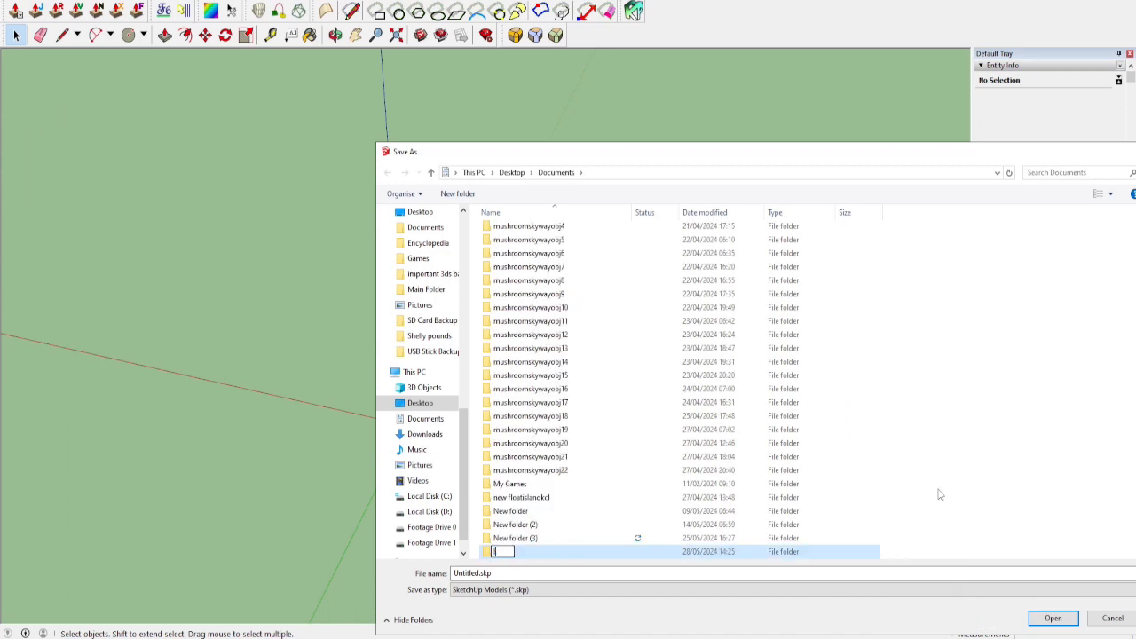
pyautogui.write('ego backmodel')
pyautogui.press('Return')
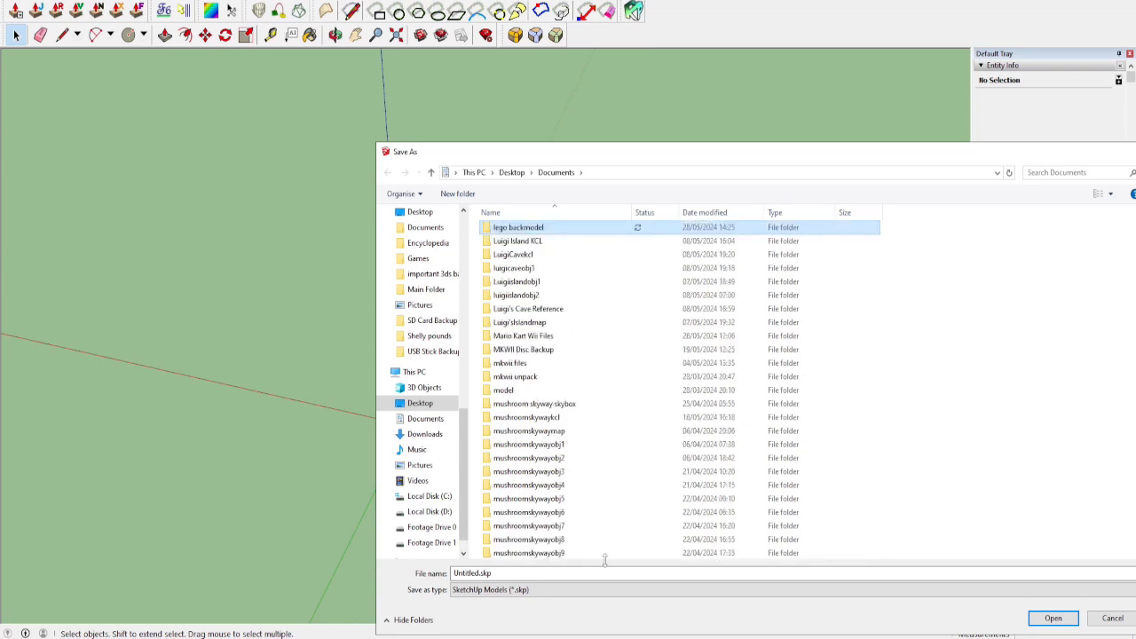
# Save the SketchUp model in the "lego backmodel" folder under the file name "model"
pyautogui.press('Return')
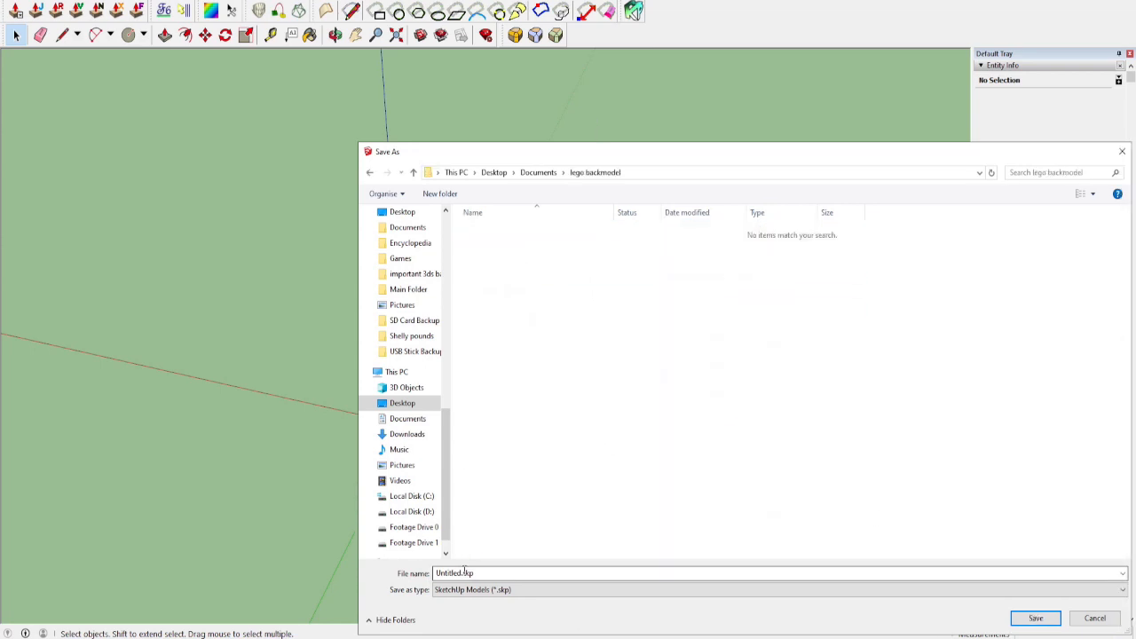
pyautogui.click(462, 573)
pyautogui.click(455, 575)
pyautogui.moveTo(461, 573); pyautogui.dragTo(425, 572)
pyautogui.write('model')
pyautogui.press('Return')
pyautogui.moveTo(555, 428)
pyautogui.mouseDown(button='middle')
pyautogui.moveTo(563, 394)
pyautogui.moveTo(305, 183)
pyautogui.moveTo(578, 259)
pyautogui.moveTo(322, 471)
pyautogui.moveTo(693, 375)
pyautogui.moveTo(825, 284)
pyautogui.moveTo(744, 197)
pyautogui.mouseUp(button='middle')
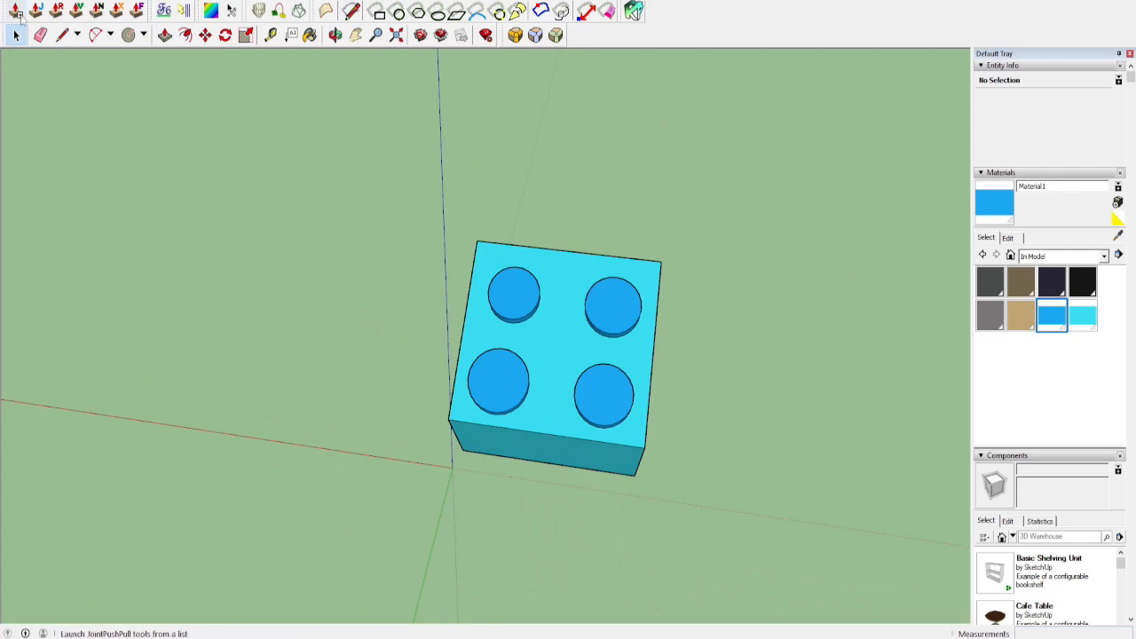
pyautogui.scroll(3, 536, 320)
pyautogui.moveTo(536, 322)
pyautogui.mouseDown(button='middle')
pyautogui.moveTo(373, 160)
pyautogui.moveTo(520, 437)
pyautogui.mouseUp(button='middle')
pyautogui.scroll(-3, 524, 422)
pyautogui.moveTo(603, 326); pyautogui.dragTo(201, 139, button='middle')
pyautogui.moveTo(256, 275)
pyautogui.mouseDown(button='middle')
pyautogui.moveTo(672, 236)
pyautogui.moveTo(863, 304)
pyautogui.mouseUp(button='middle')
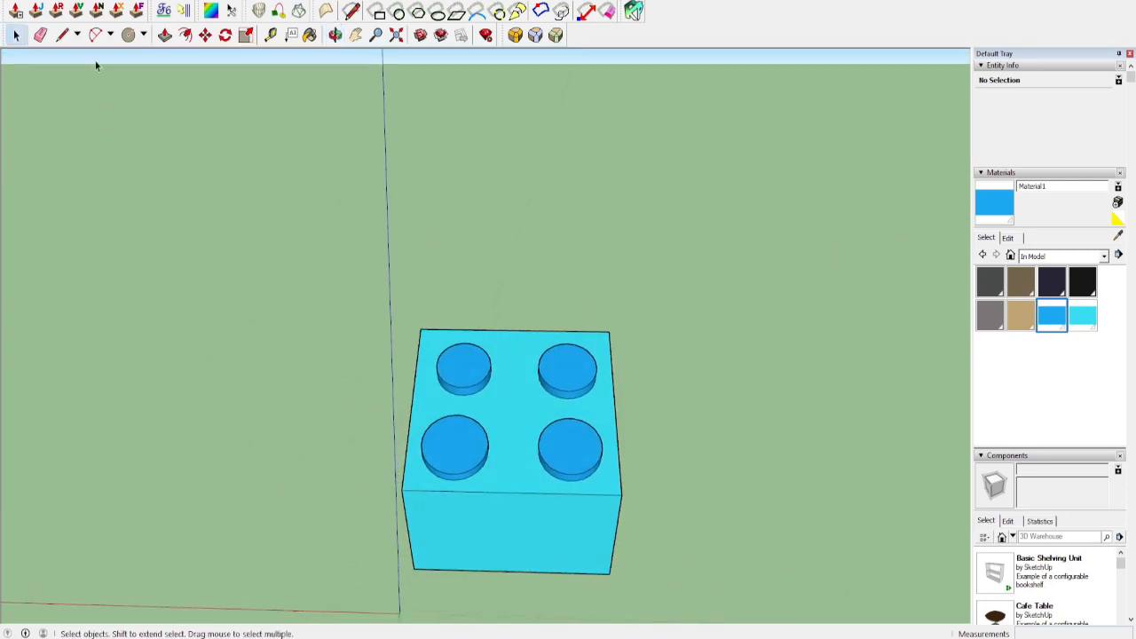
pyautogui.click(3, 0)
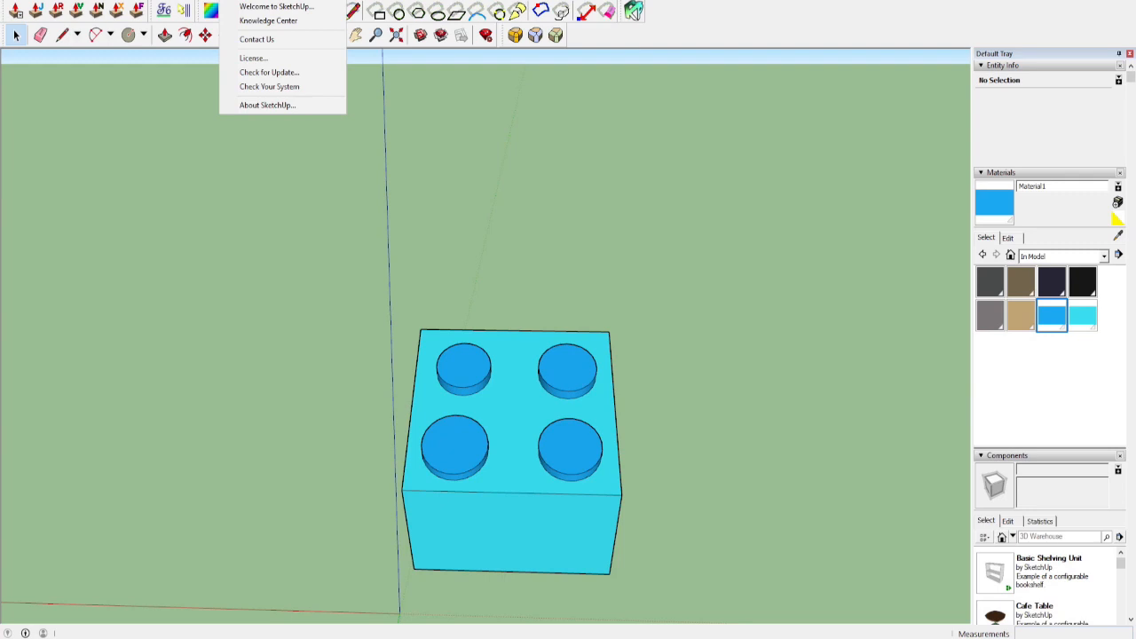
# Export the brick with OBJexporter as model.obj in the "lego backmodel" folder, converting all texture files to PNG
pyautogui.press('Escape')
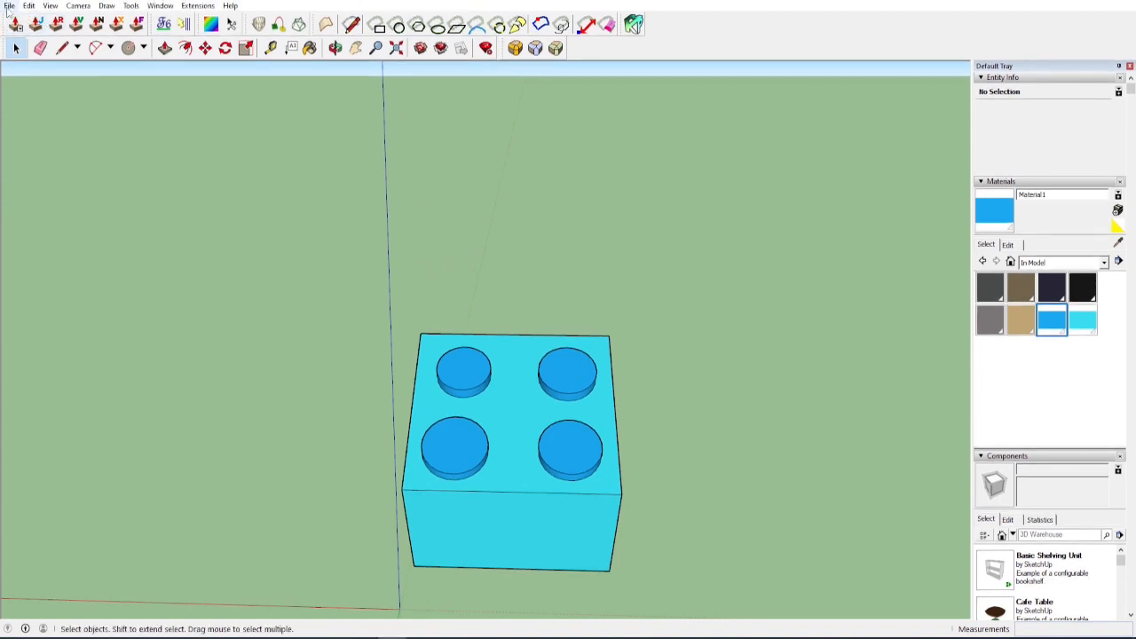
pyautogui.click(9, 6)
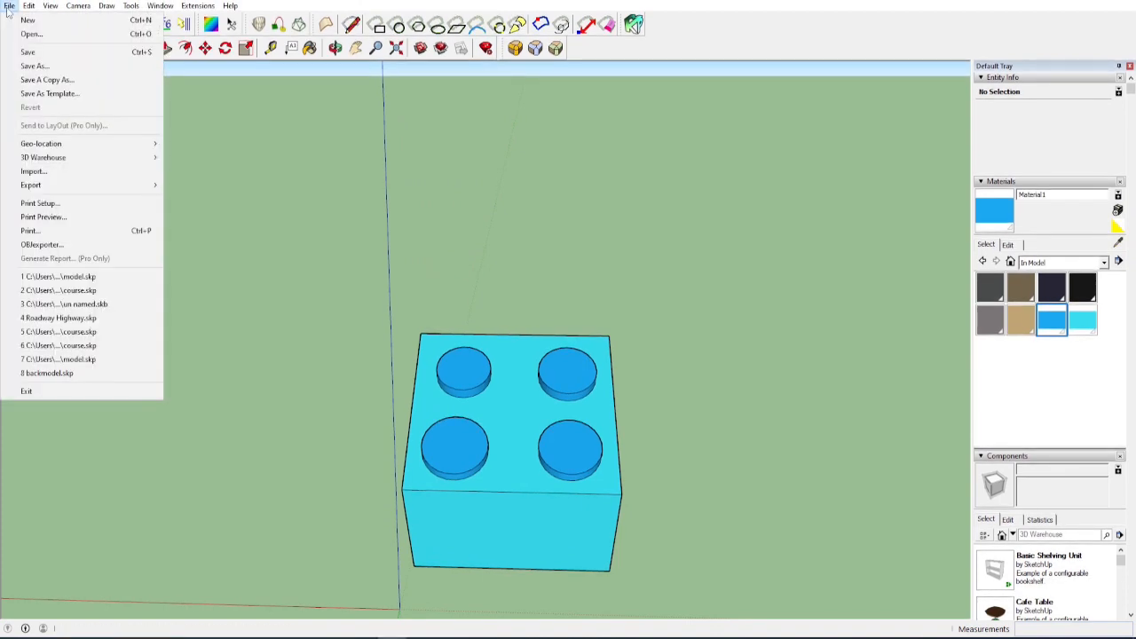
pyautogui.click(22, 249)
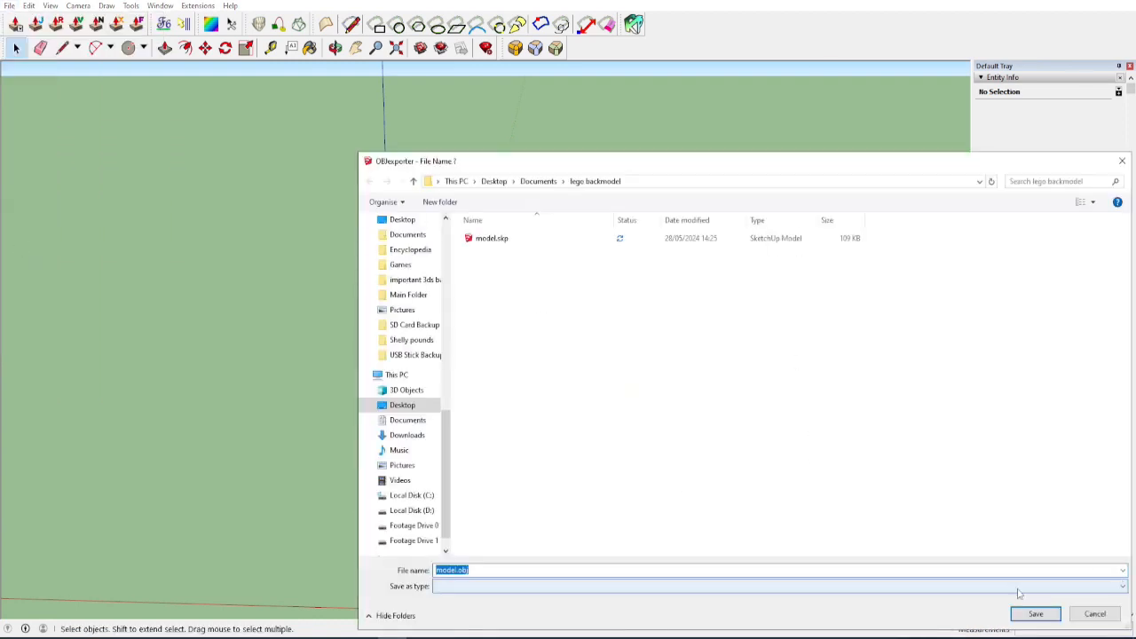
pyautogui.click(1037, 614)
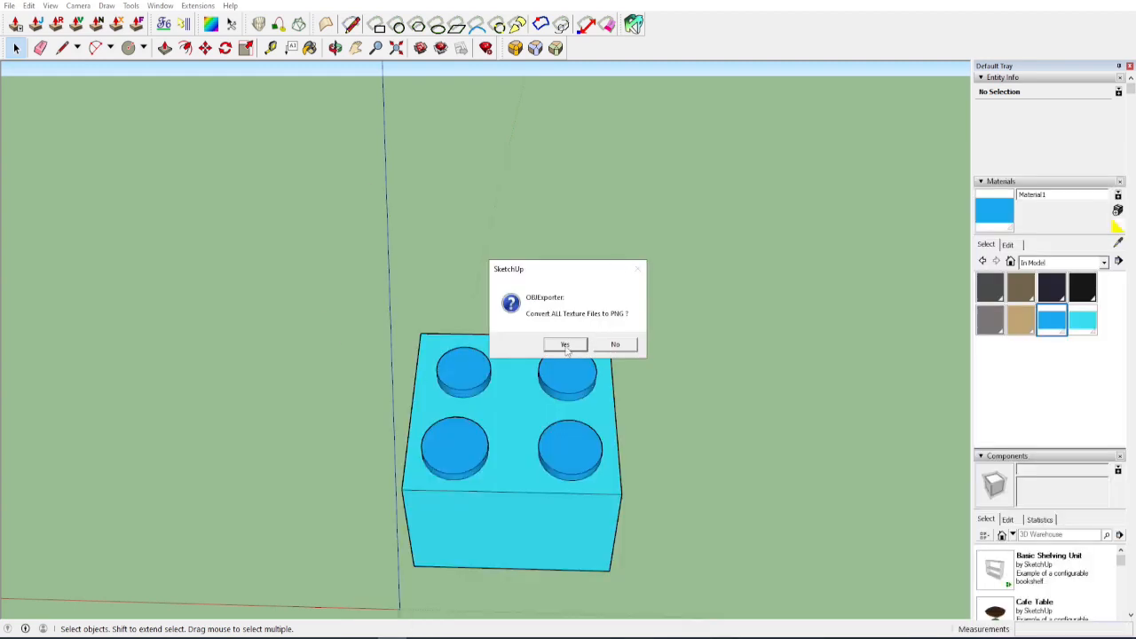
pyautogui.click(563, 345)
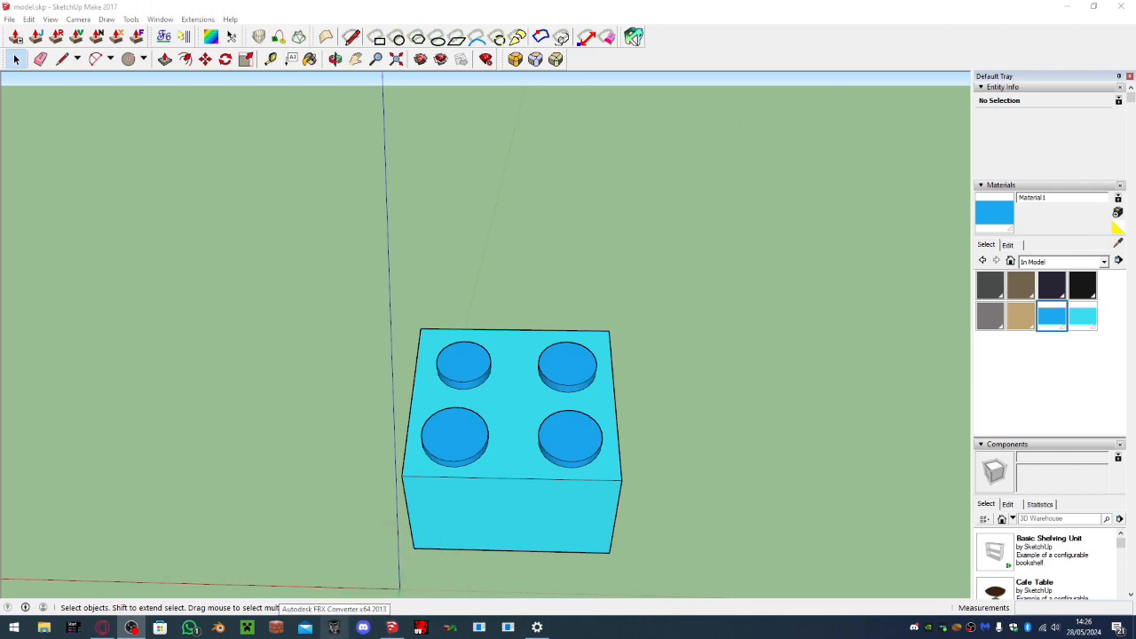
# Switch to FBX Converter, add model.obj from the "lego backmodel" folder in Documents and convert it to FBX 2013
pyautogui.click(333, 627)
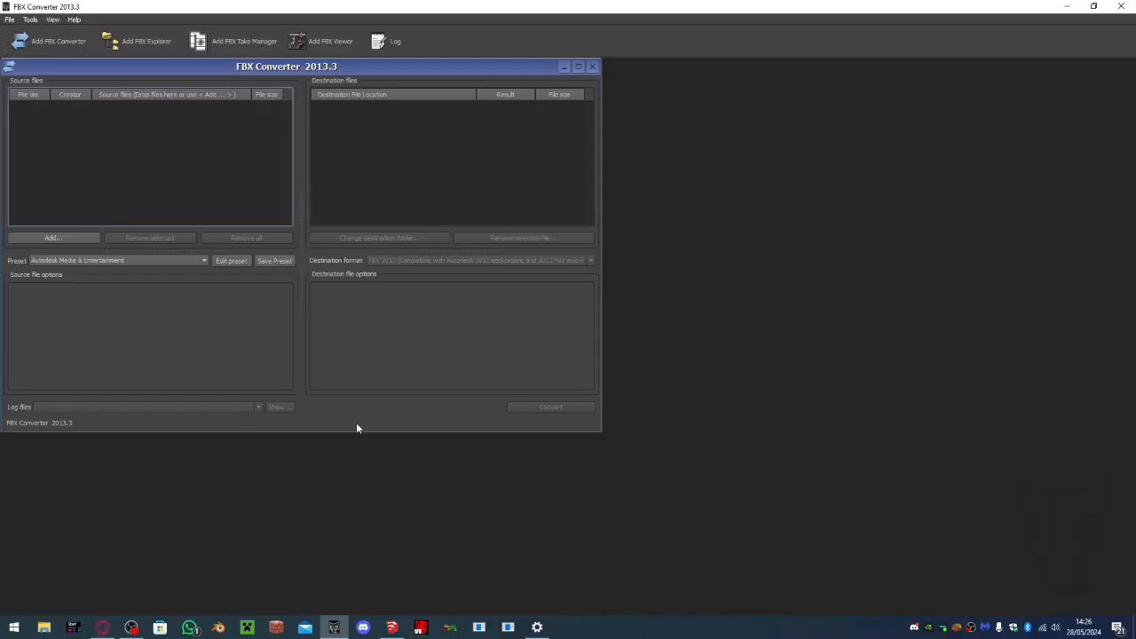
pyautogui.click(63, 236)
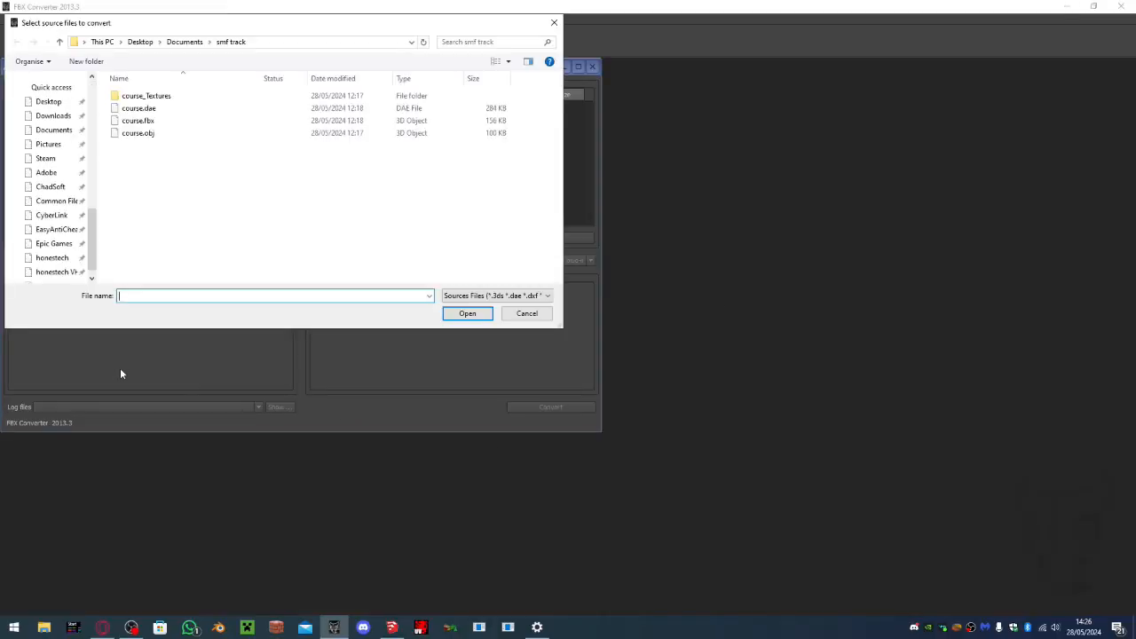
pyautogui.click(184, 41)
pyautogui.scroll(12, 187, 258)
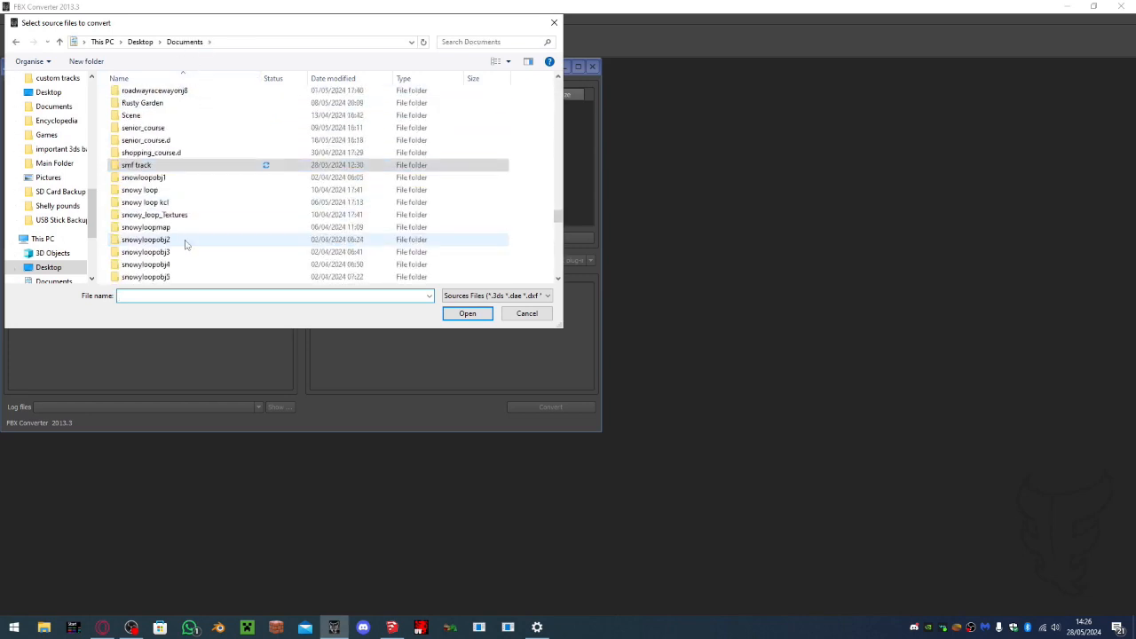
pyautogui.scroll(12, 178, 229)
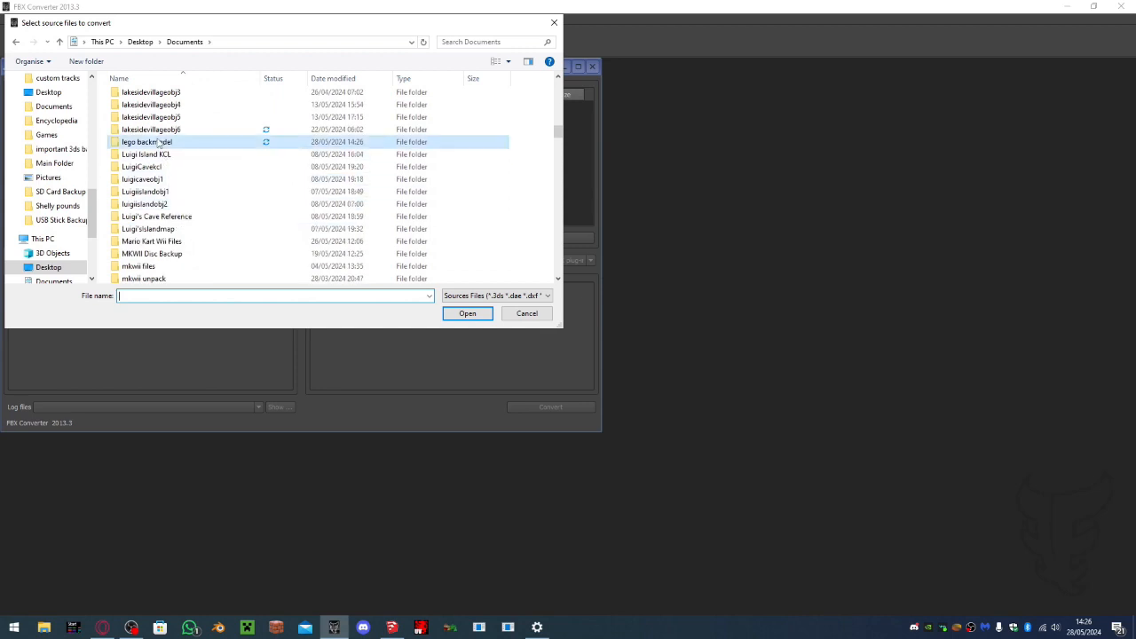
pyautogui.doubleClick(148, 142)
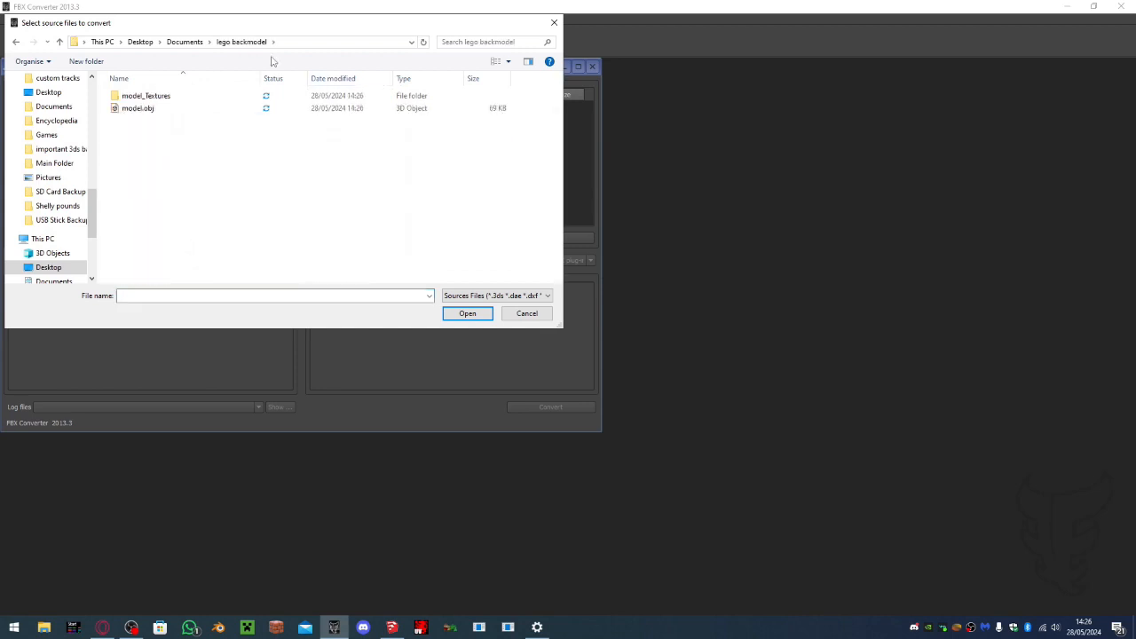
pyautogui.doubleClick(147, 108)
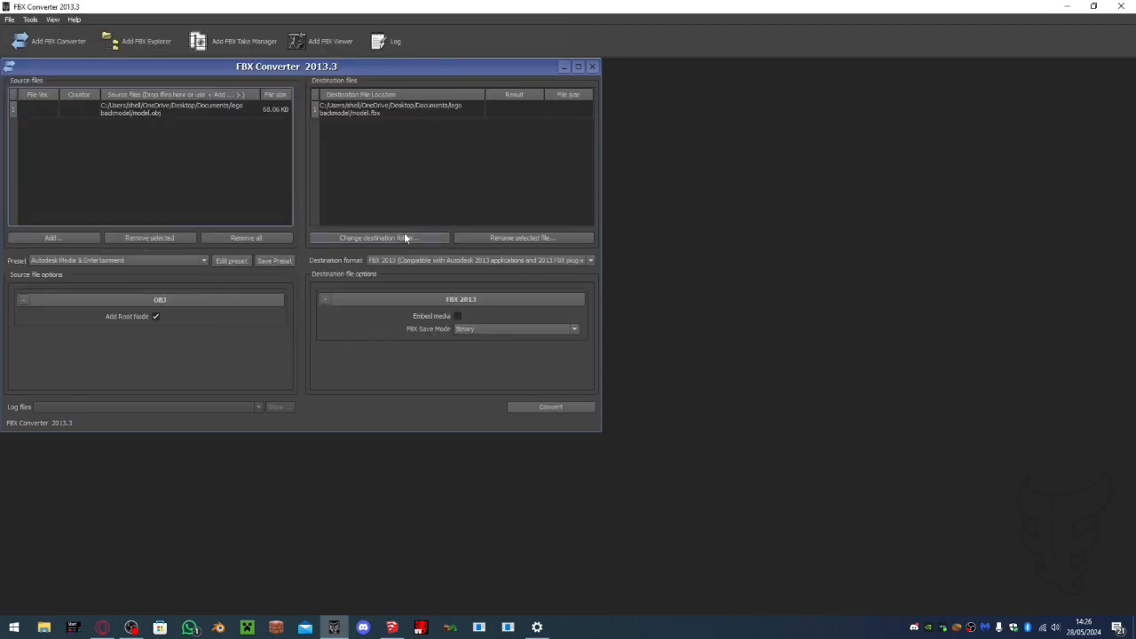
pyautogui.click(517, 407)
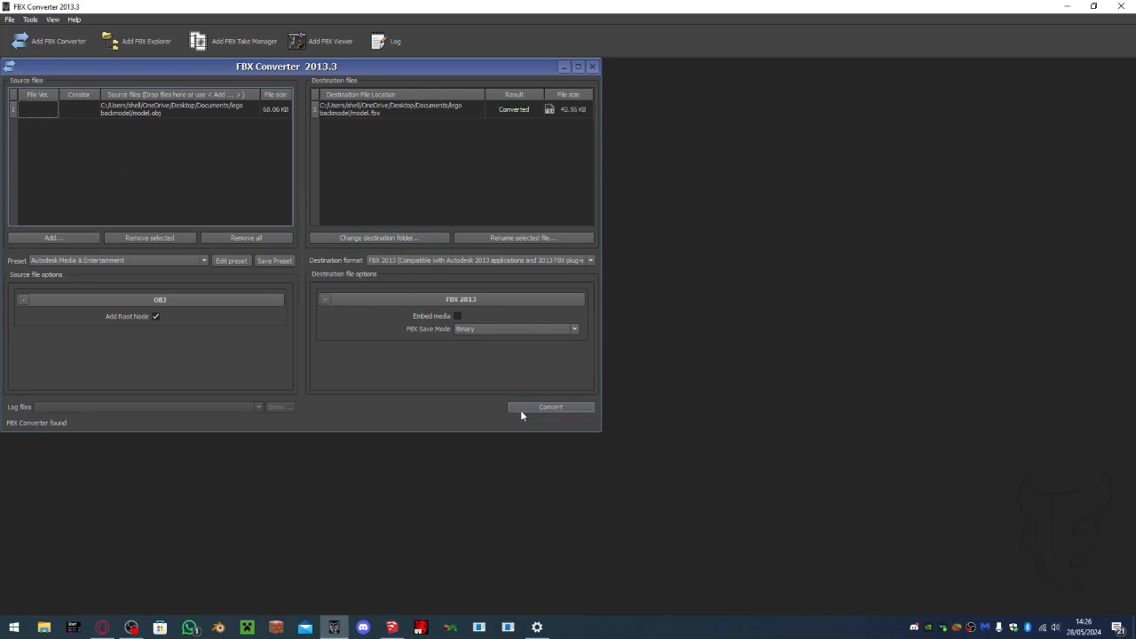
# Clear the source files, add model.fbx, convert it to DAE Collada and close FBX Converter
pyautogui.click(263, 238)
pyautogui.click(84, 239)
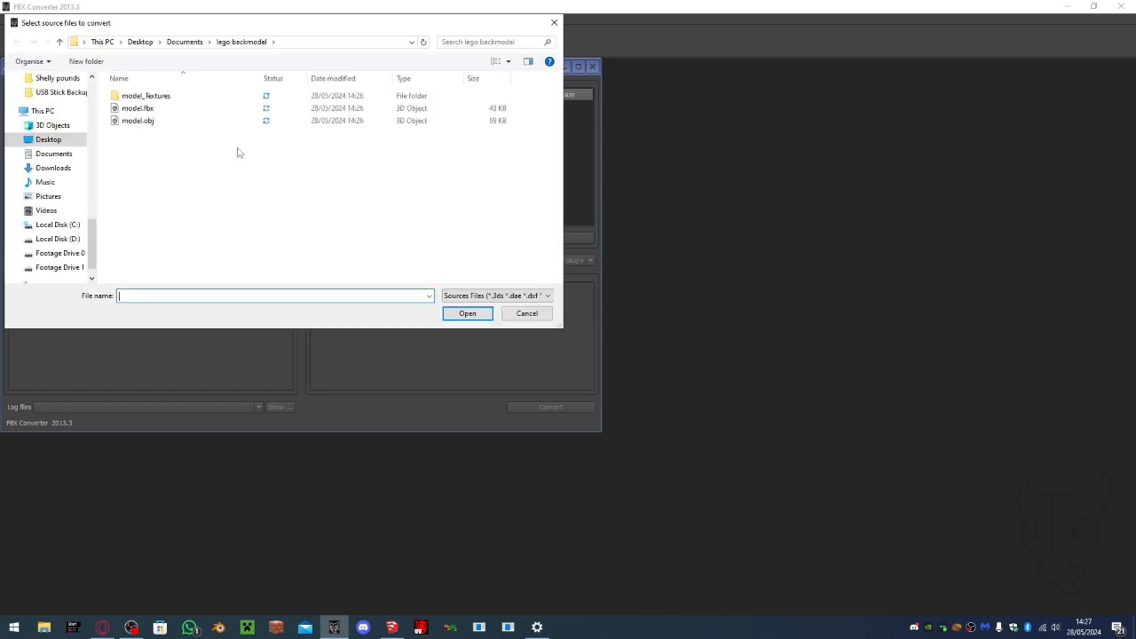
pyautogui.doubleClick(221, 112)
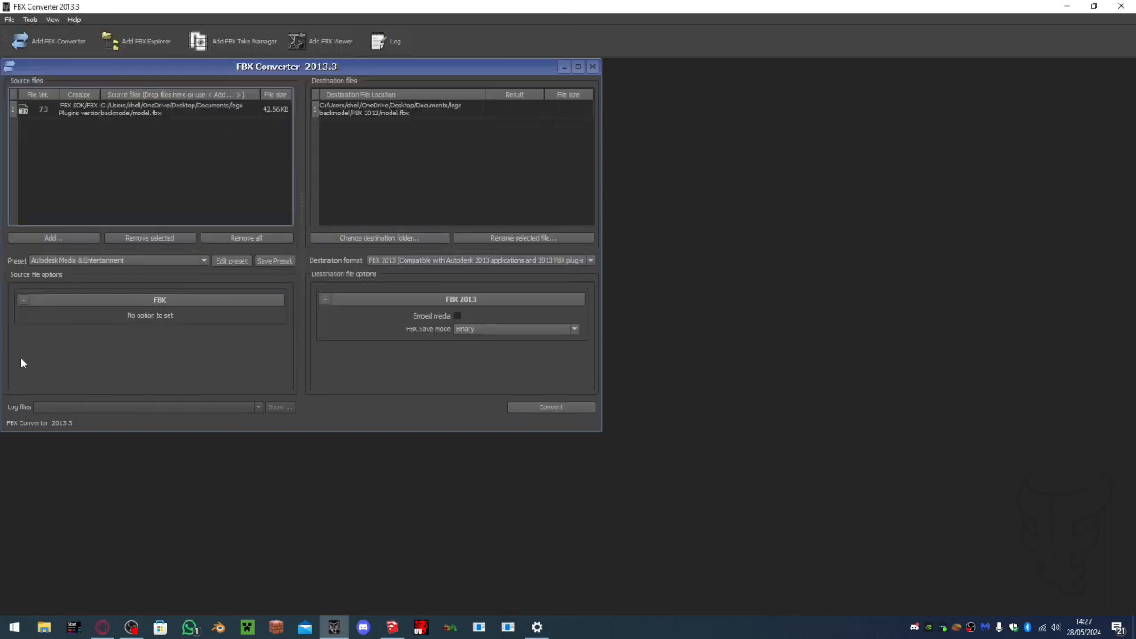
pyautogui.click(452, 260)
pyautogui.click(407, 330)
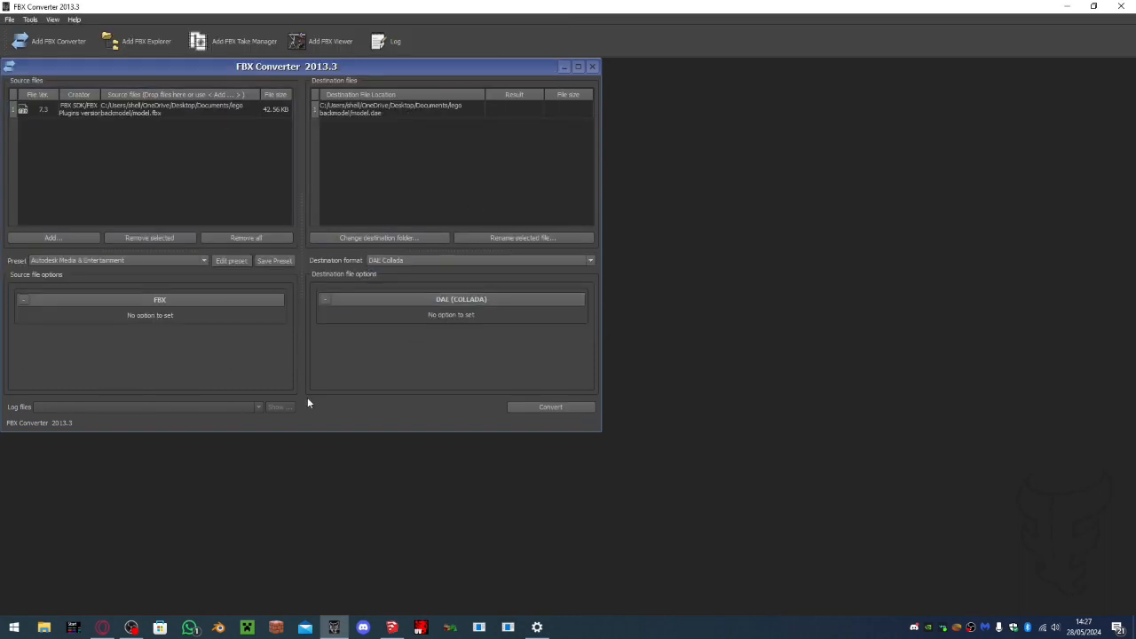
pyautogui.click(564, 407)
pyautogui.click(1122, 6)
# Switch to File Explorer and open the "mkwii files" folder in Documents
pyautogui.click(44, 627)
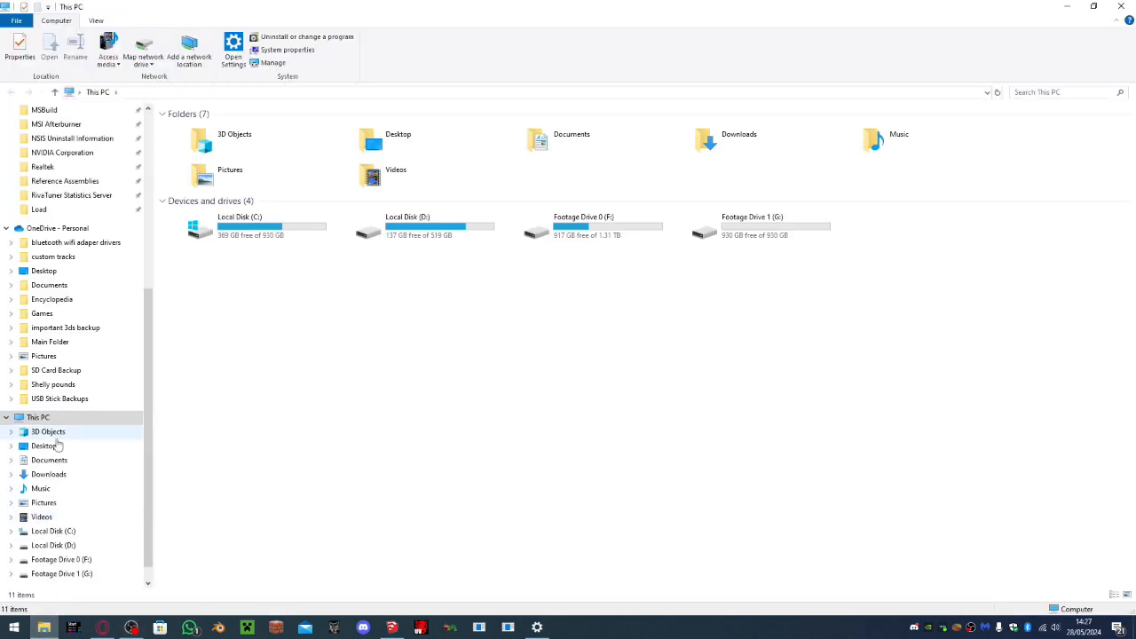
pyautogui.click(52, 460)
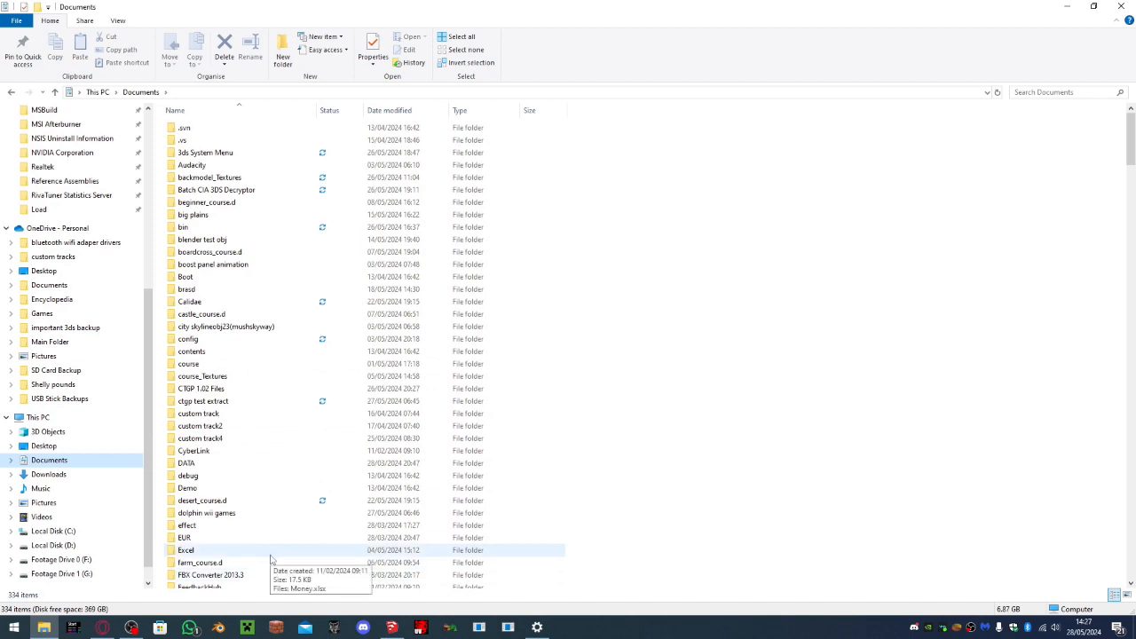
pyautogui.scroll(-9, 422, 434)
pyautogui.scroll(-10, 429, 439)
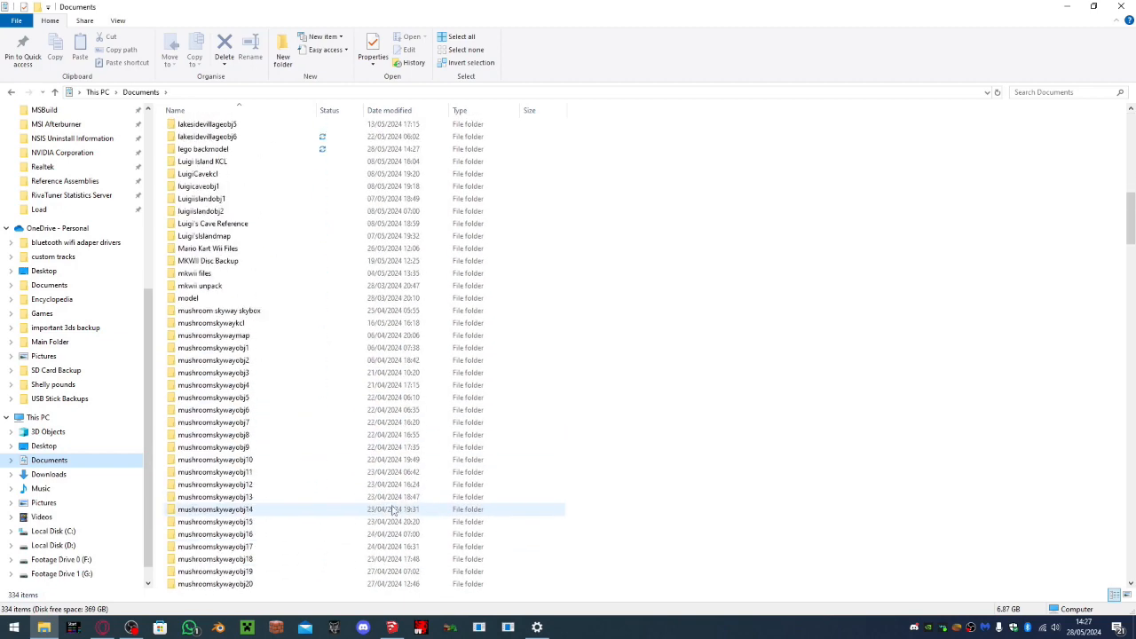
pyautogui.scroll(10, 395, 510)
pyautogui.scroll(-8, 397, 497)
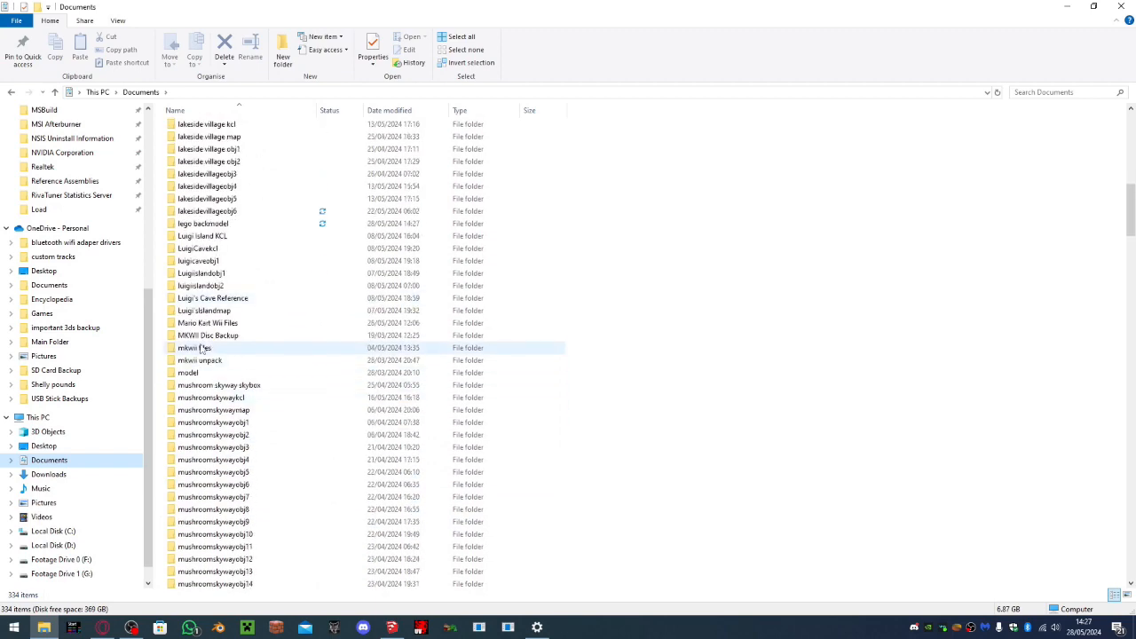
pyautogui.doubleClick(202, 349)
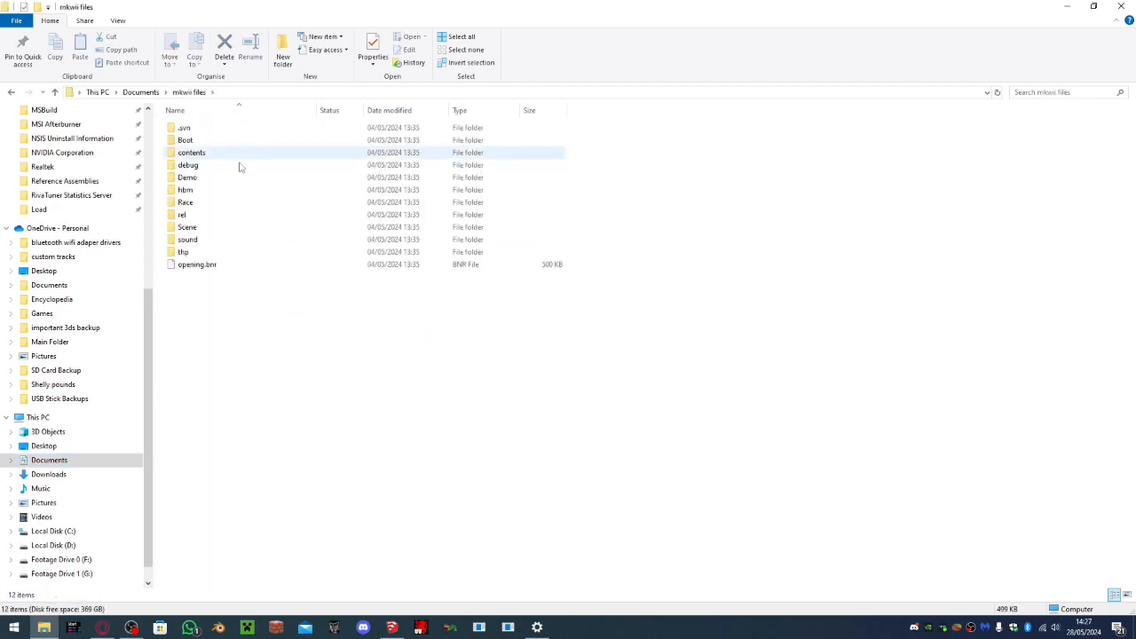
# Find BackModel.szs in the Model subfolder of Scene and open it in BrawlCrate
pyautogui.doubleClick(226, 202)
pyautogui.click(190, 93)
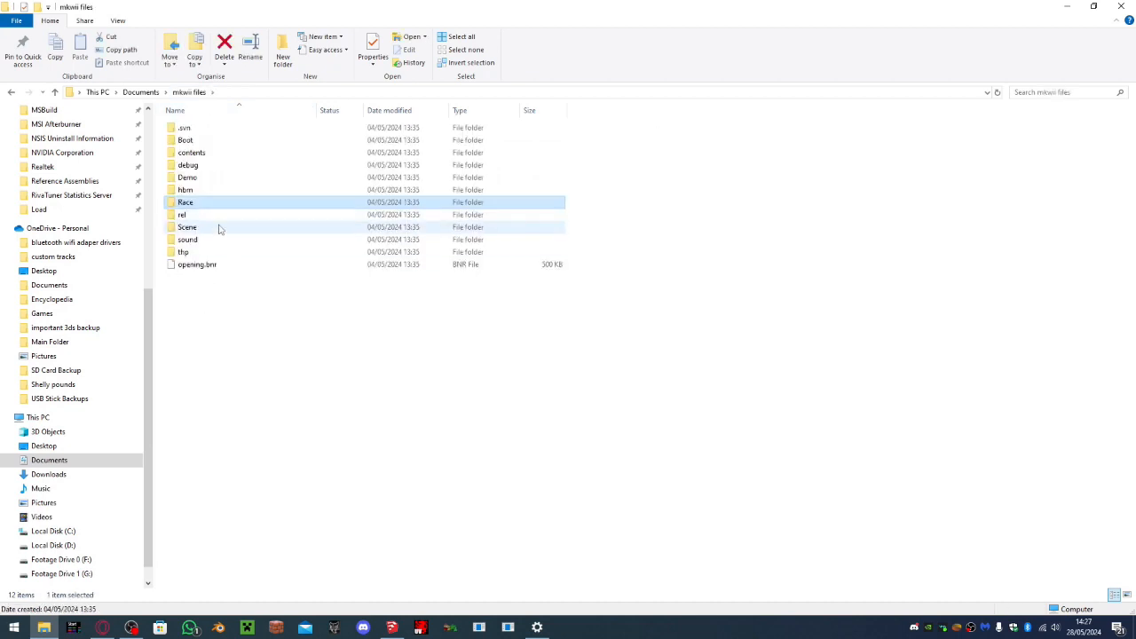
pyautogui.doubleClick(189, 230)
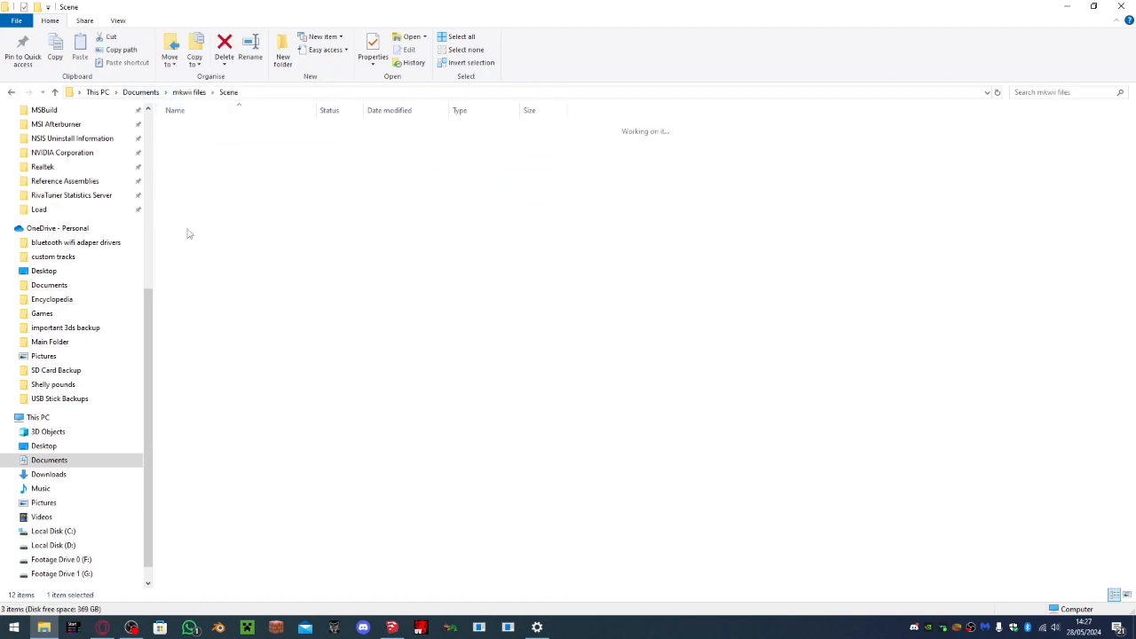
pyautogui.doubleClick(197, 154)
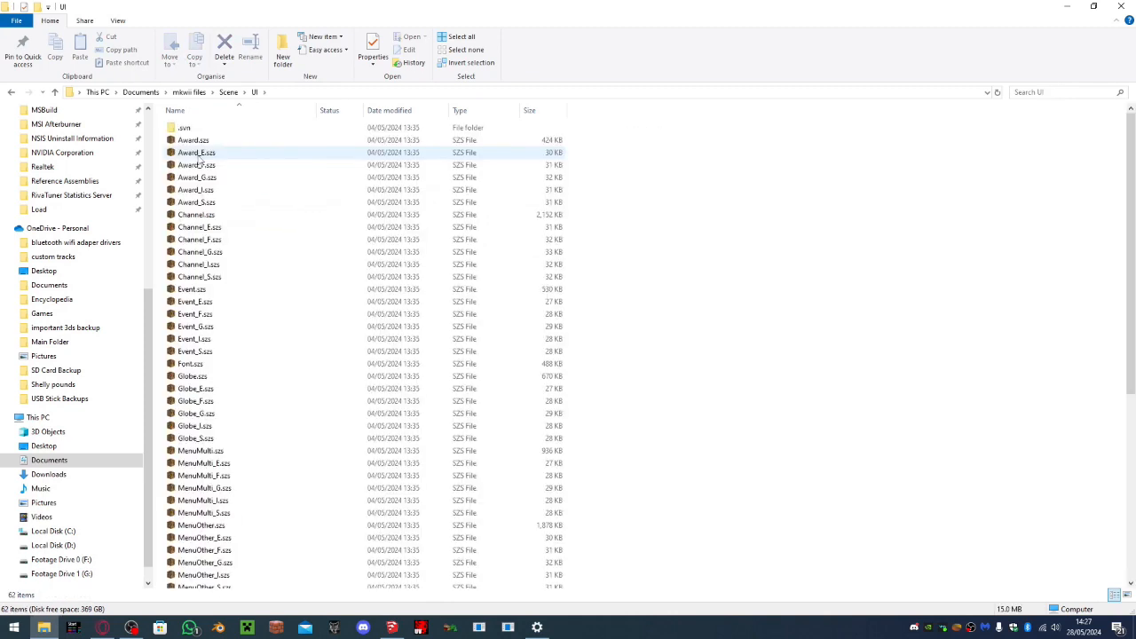
pyautogui.click(228, 92)
pyautogui.doubleClick(185, 142)
pyautogui.click(219, 155)
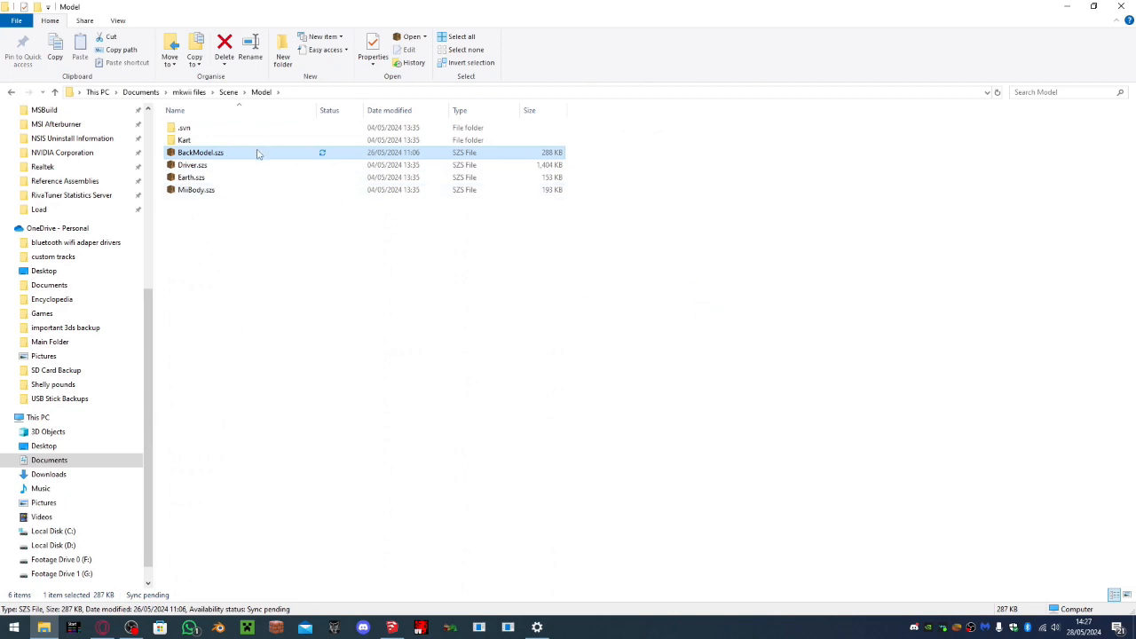
pyautogui.doubleClick(258, 153)
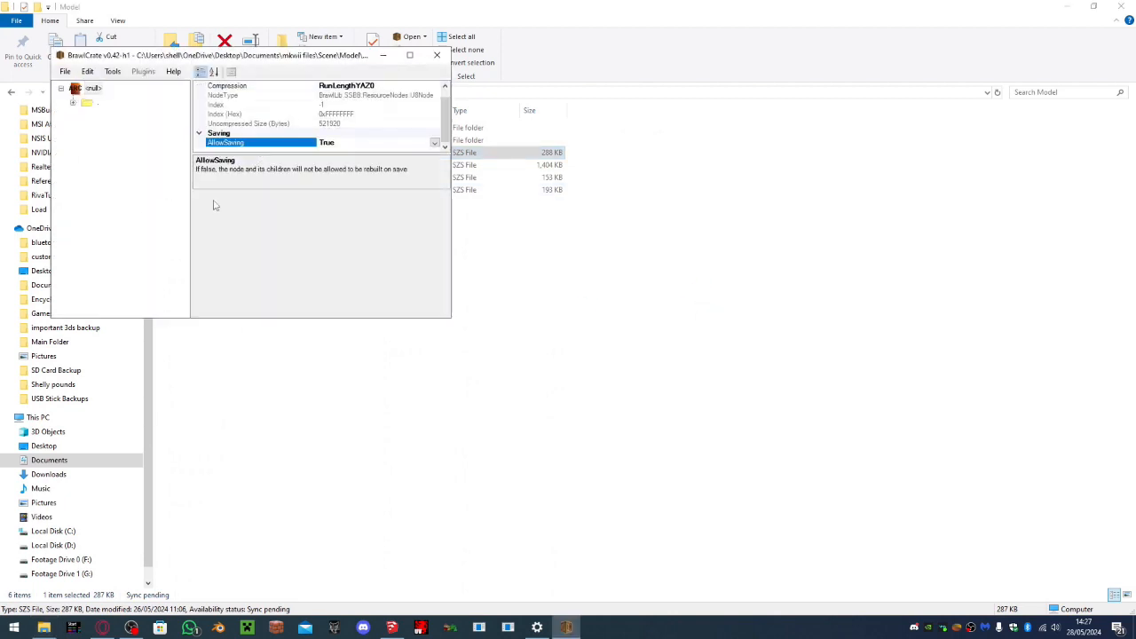
# Expand the BackModel archive and look through its flag, stop_watch and trophy_kinoko brres entries with their texture previews
pyautogui.click(73, 103)
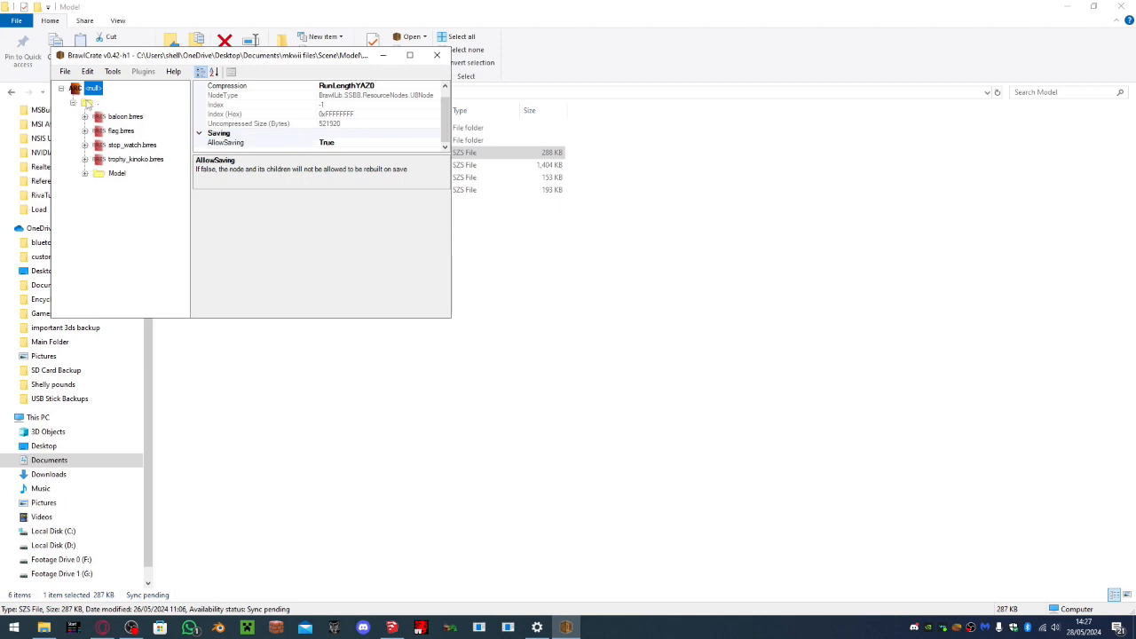
pyautogui.click(93, 121)
pyautogui.click(118, 133)
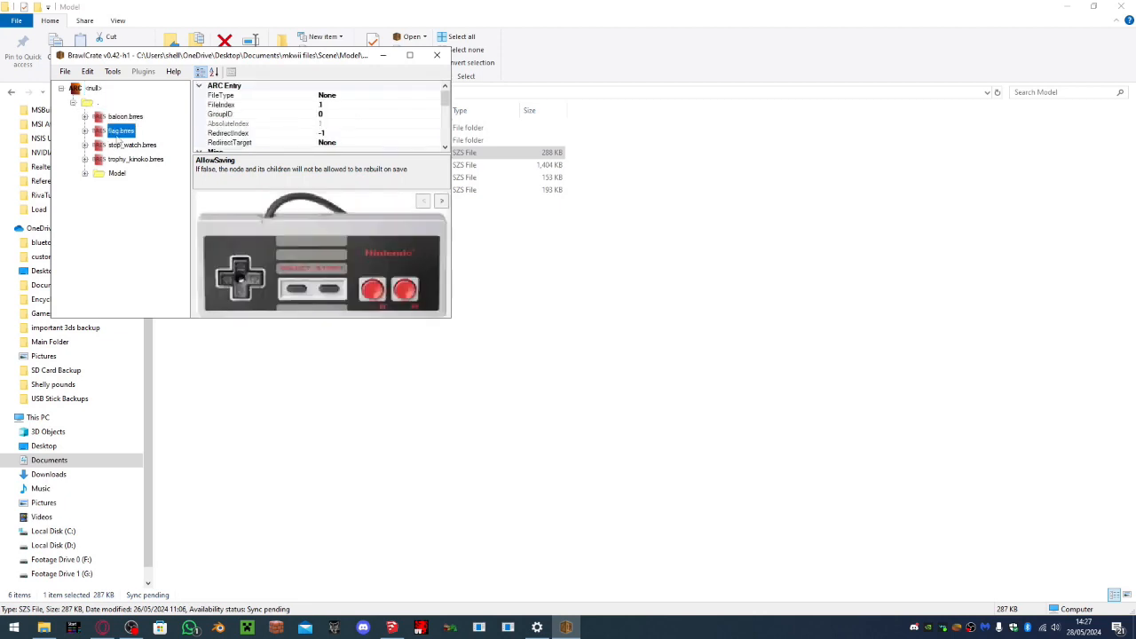
pyautogui.click(122, 146)
pyautogui.click(129, 160)
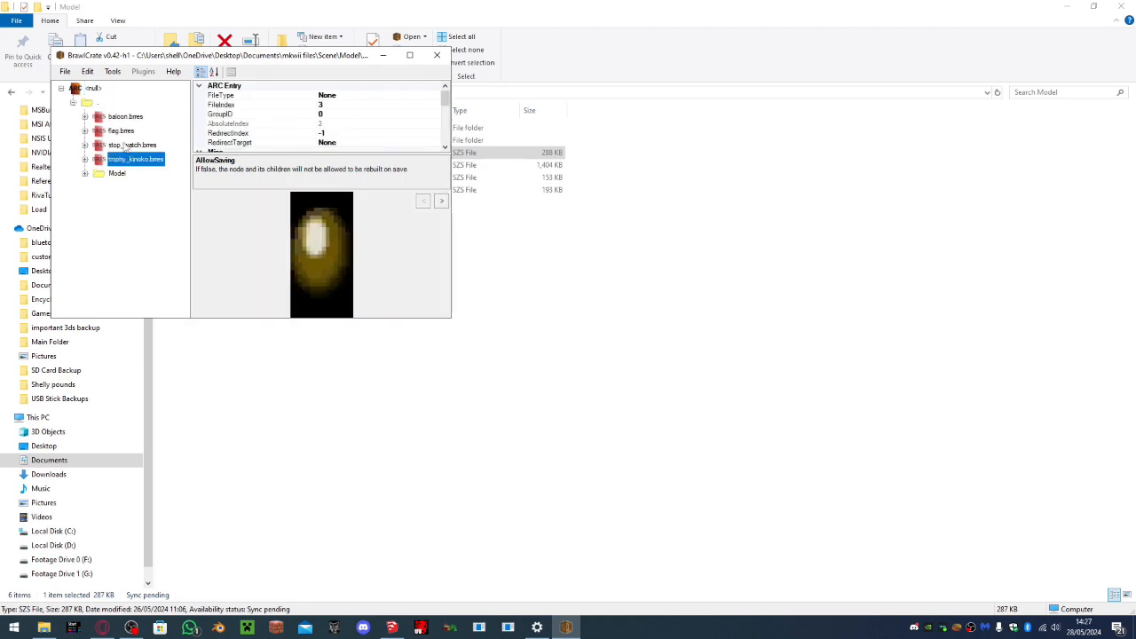
pyautogui.click(86, 145)
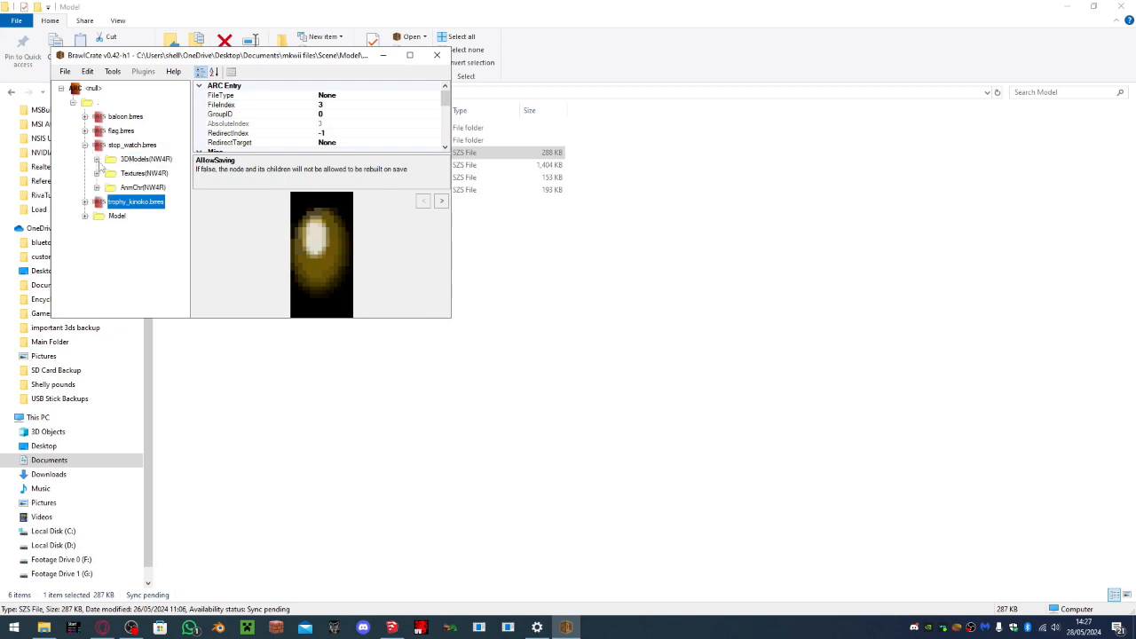
pyautogui.click(117, 132)
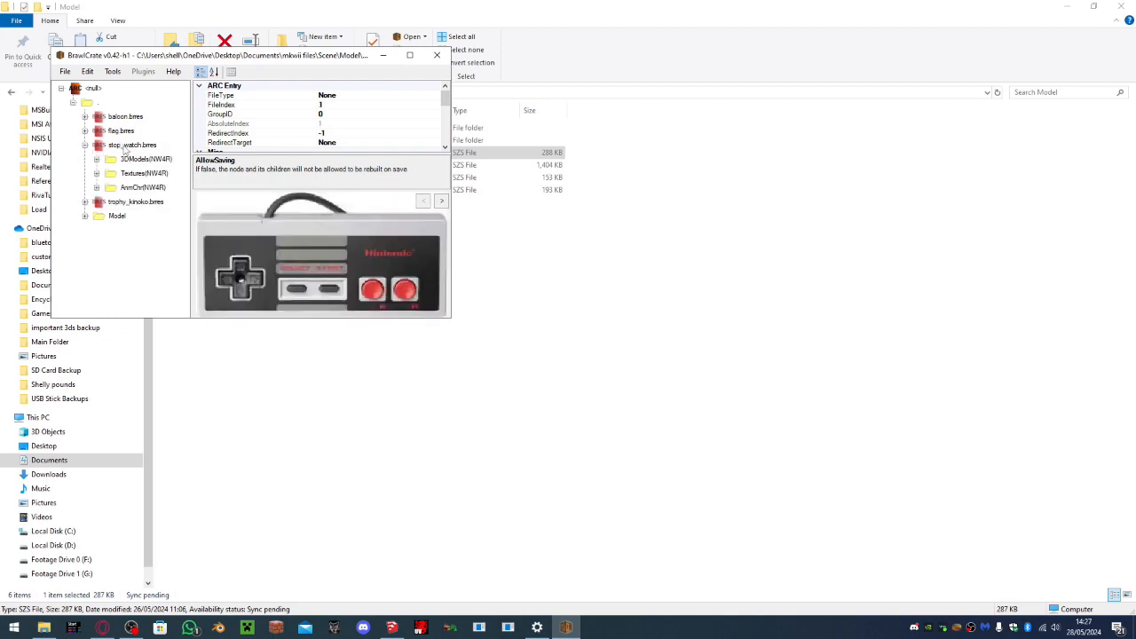
pyautogui.click(124, 146)
# Preview the 3D models inside trophy_kinoko.brres and stop_watch.brres
pyautogui.click(85, 201)
pyautogui.click(97, 216)
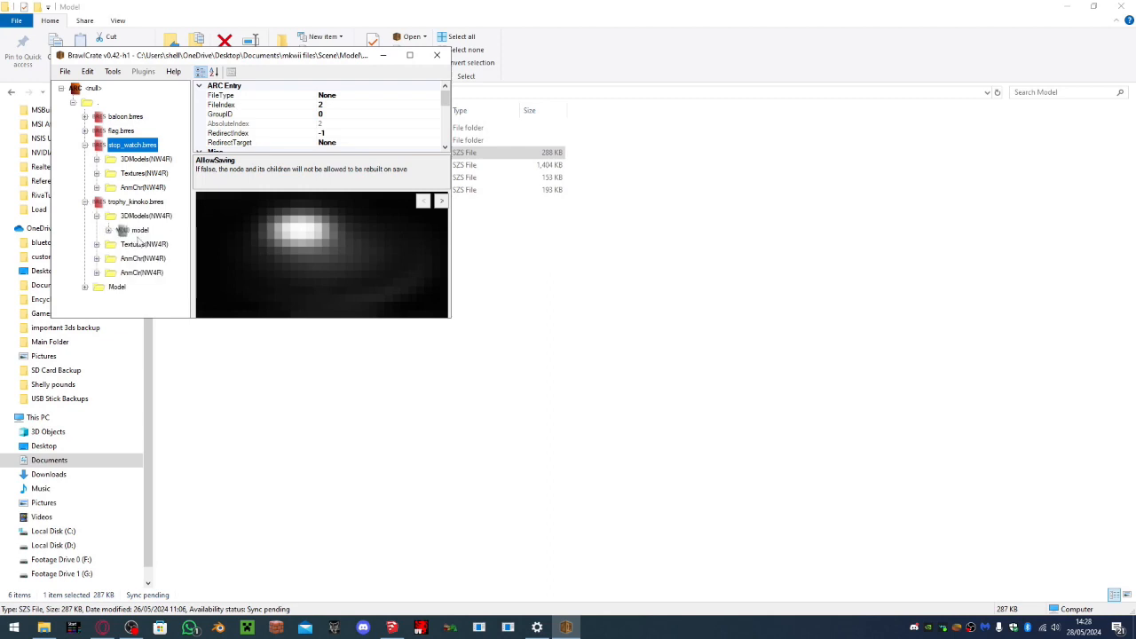
pyautogui.click(139, 230)
pyautogui.moveTo(365, 240); pyautogui.dragTo(404, 294, button='right')
pyautogui.click(151, 147)
pyautogui.click(96, 159)
pyautogui.click(135, 173)
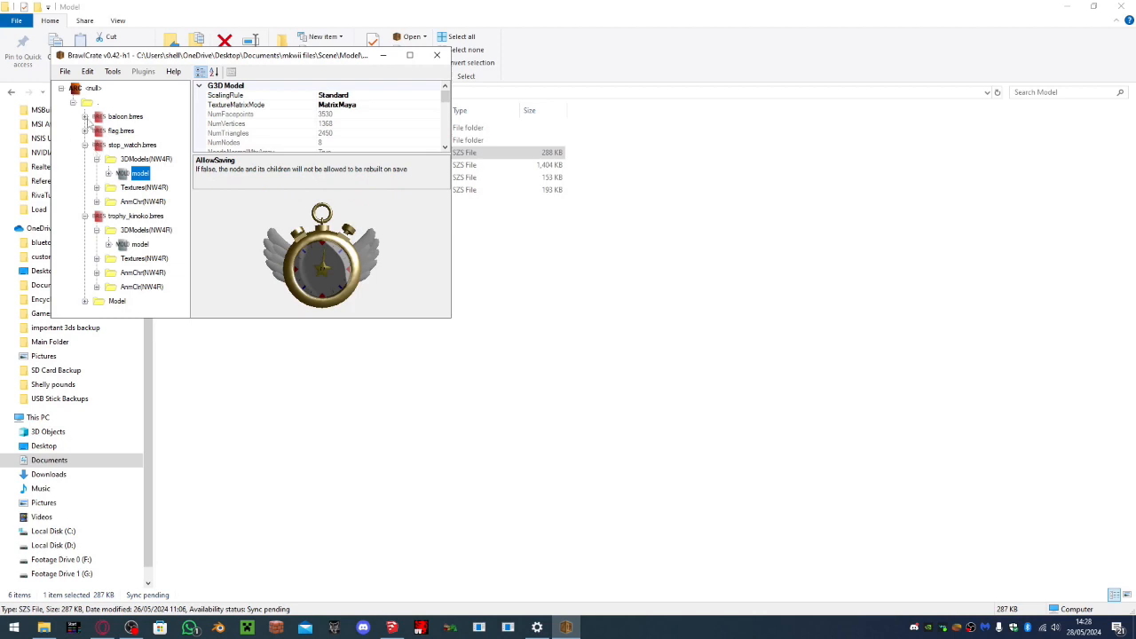
# Preview the 3D model inside baloon.brres and examine it in the viewer
pyautogui.click(85, 117)
pyautogui.click(95, 131)
pyautogui.click(125, 145)
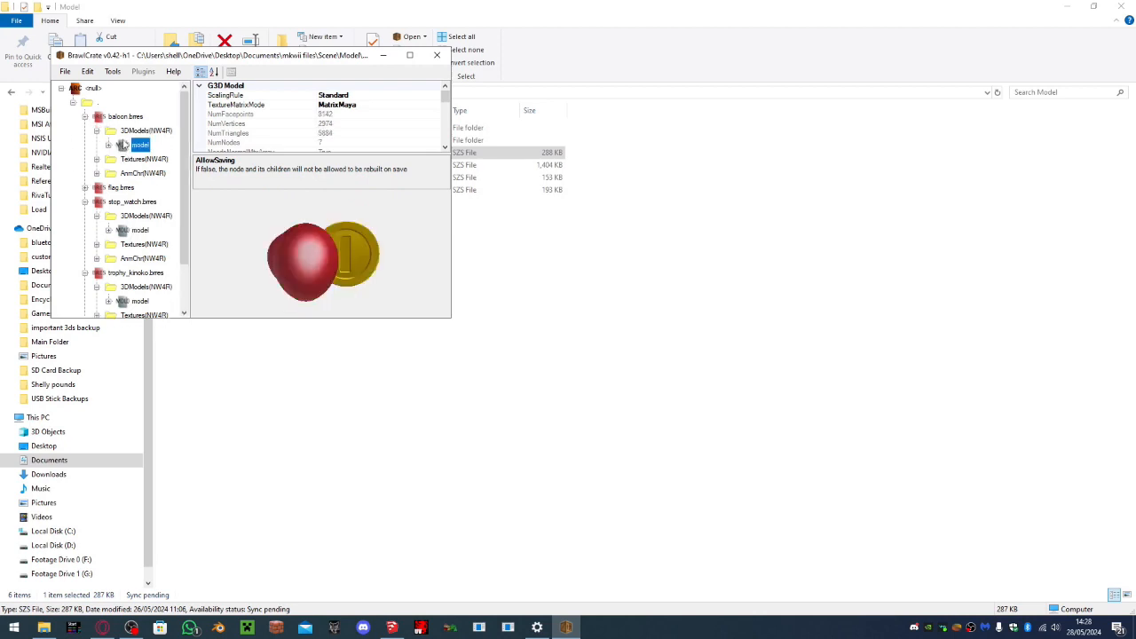
pyautogui.moveTo(253, 254); pyautogui.dragTo(312, 287, button='right')
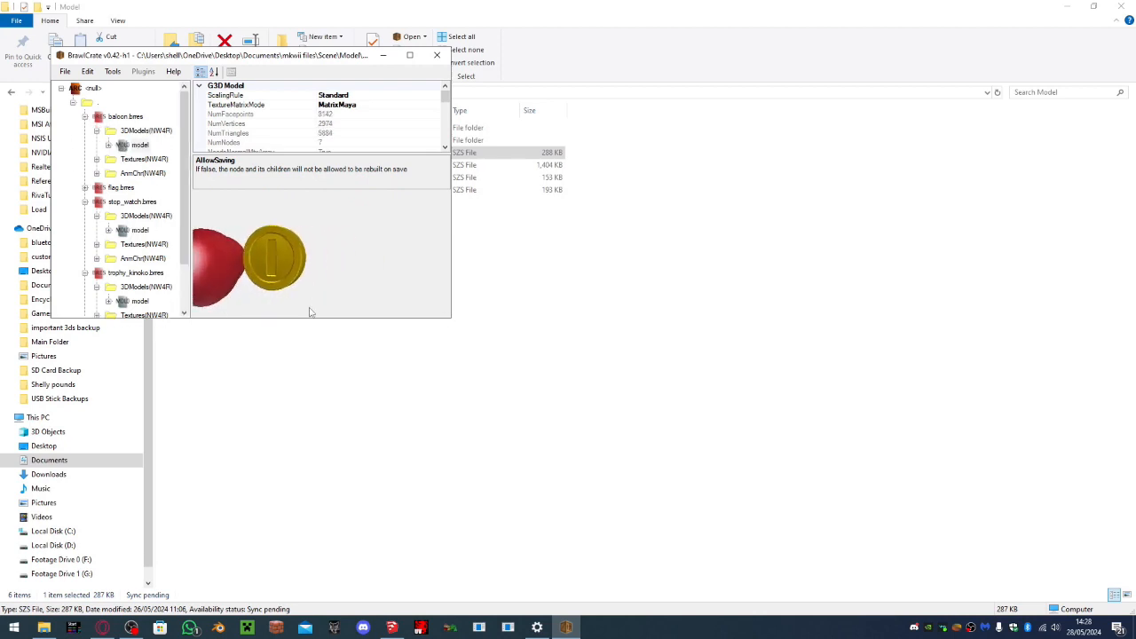
pyautogui.scroll(-2, 152, 266)
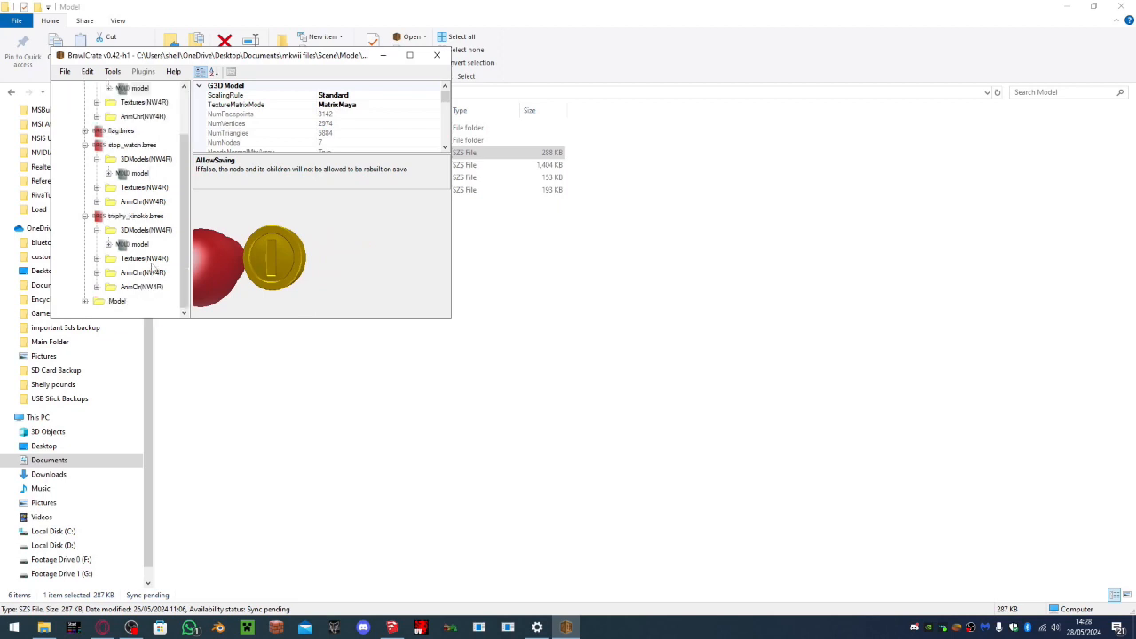
# Preview the 3D models inside stop_watch.brres and trophy_kinoko.brres
pyautogui.click(138, 173)
pyautogui.click(133, 244)
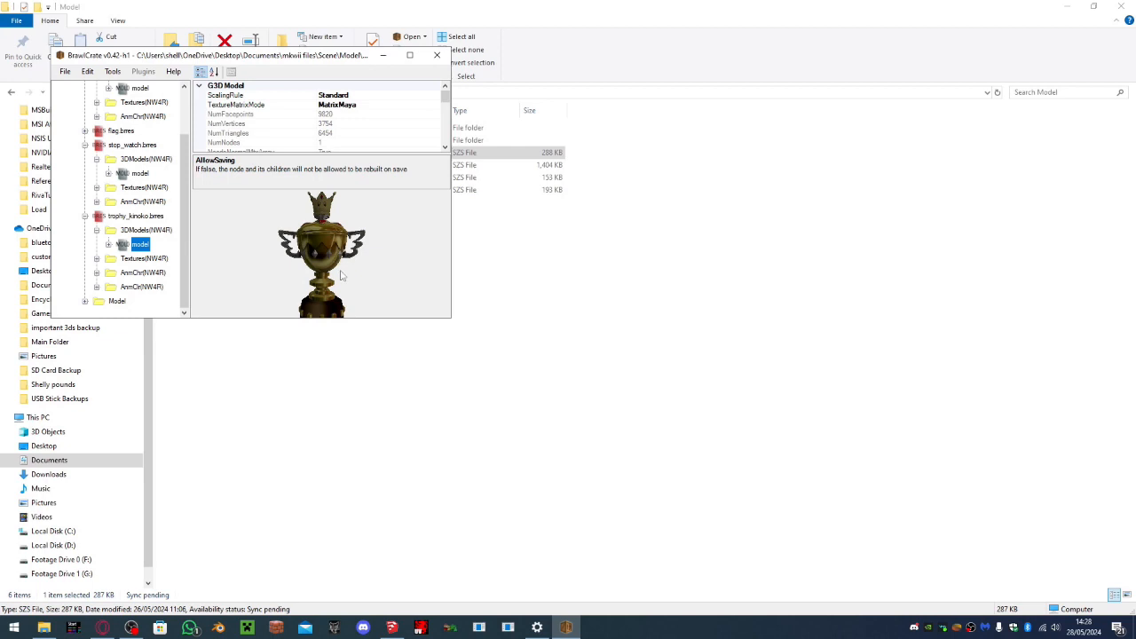
pyautogui.rightClick(133, 257)
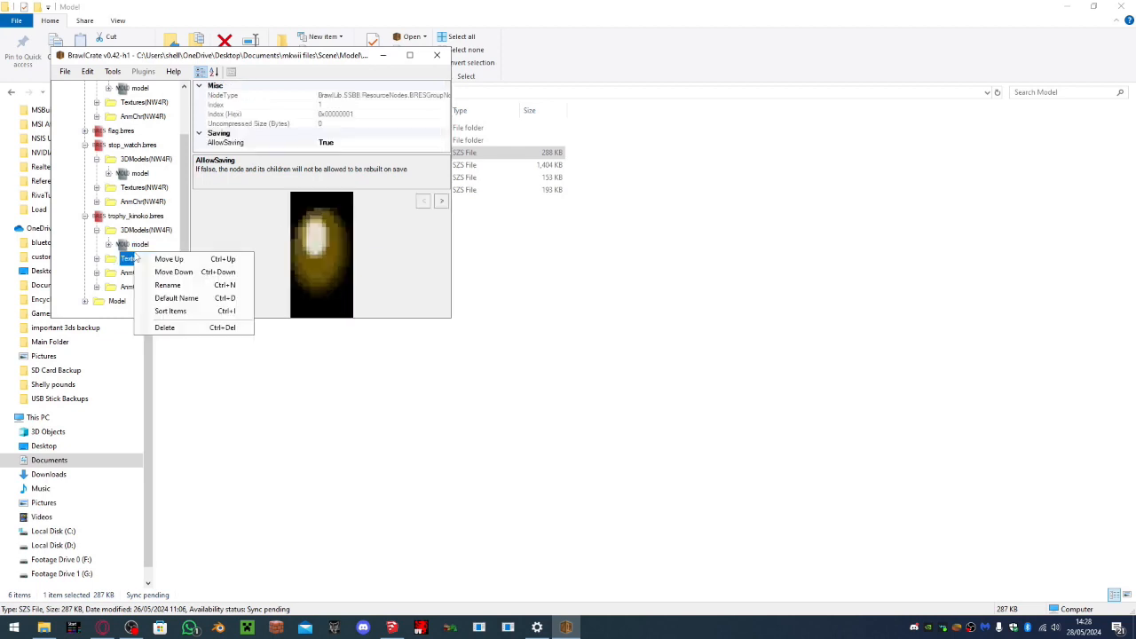
# Replace the model inside stop_watch.brres with model.dae from the lego backmodel folder in Documents
pyautogui.click(140, 173)
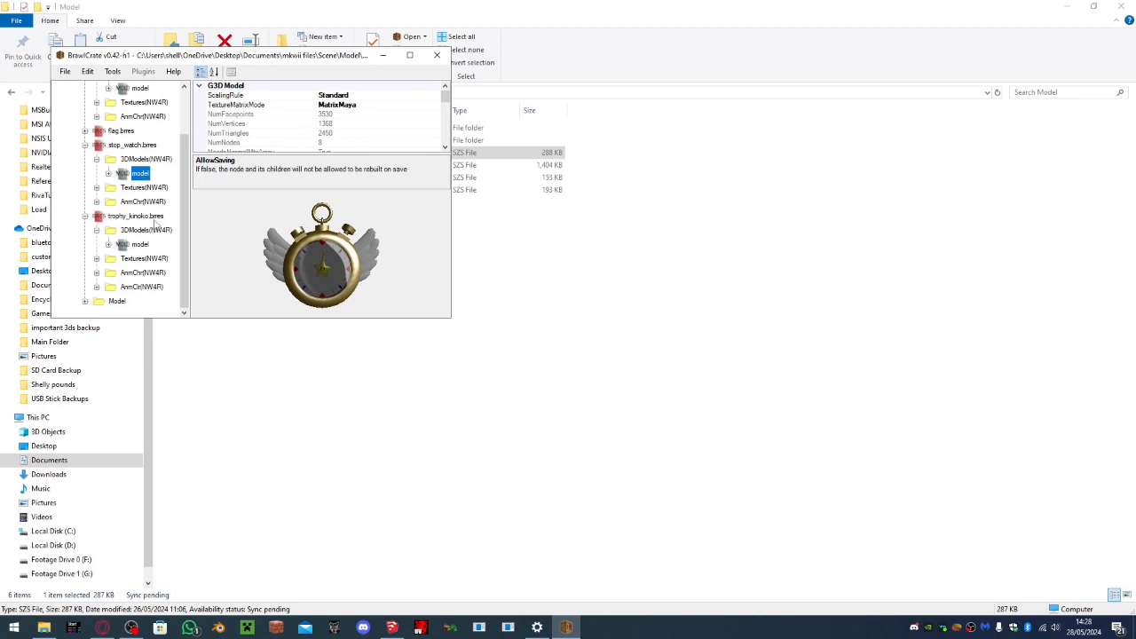
pyautogui.hotkey('ctrl', 'r')
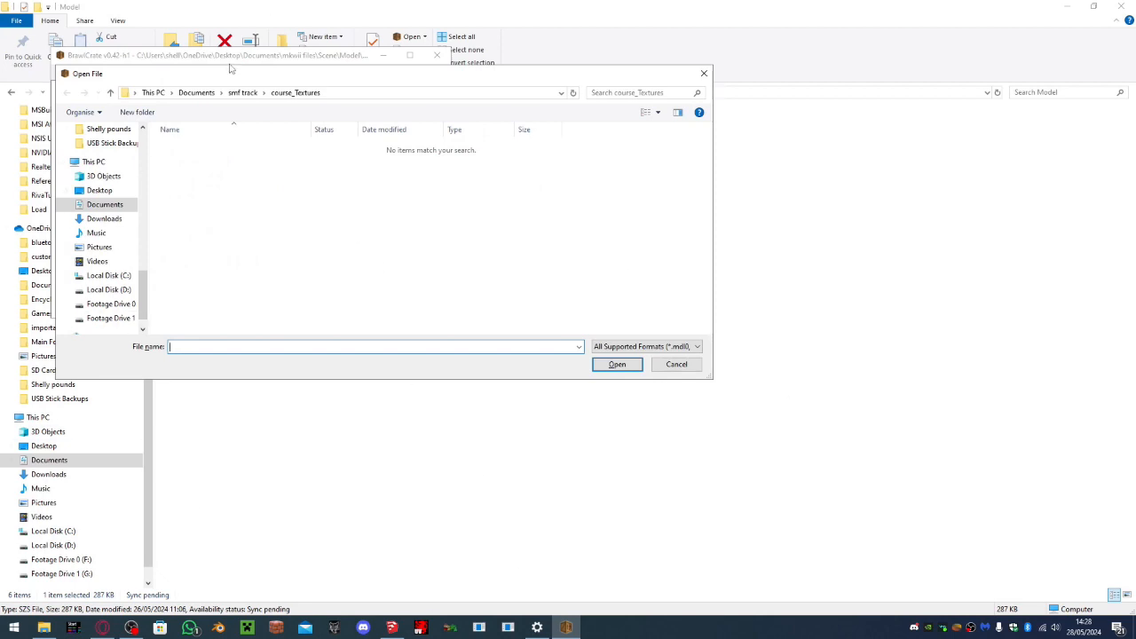
pyautogui.click(180, 95)
pyautogui.scroll(-15, 189, 269)
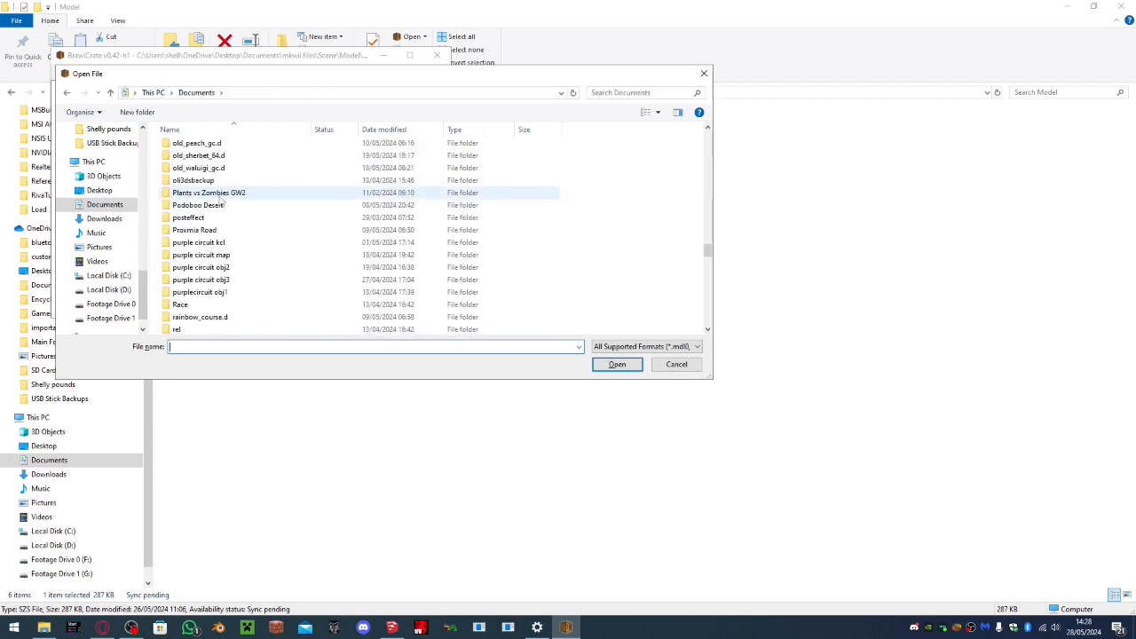
pyautogui.scroll(10, 188, 269)
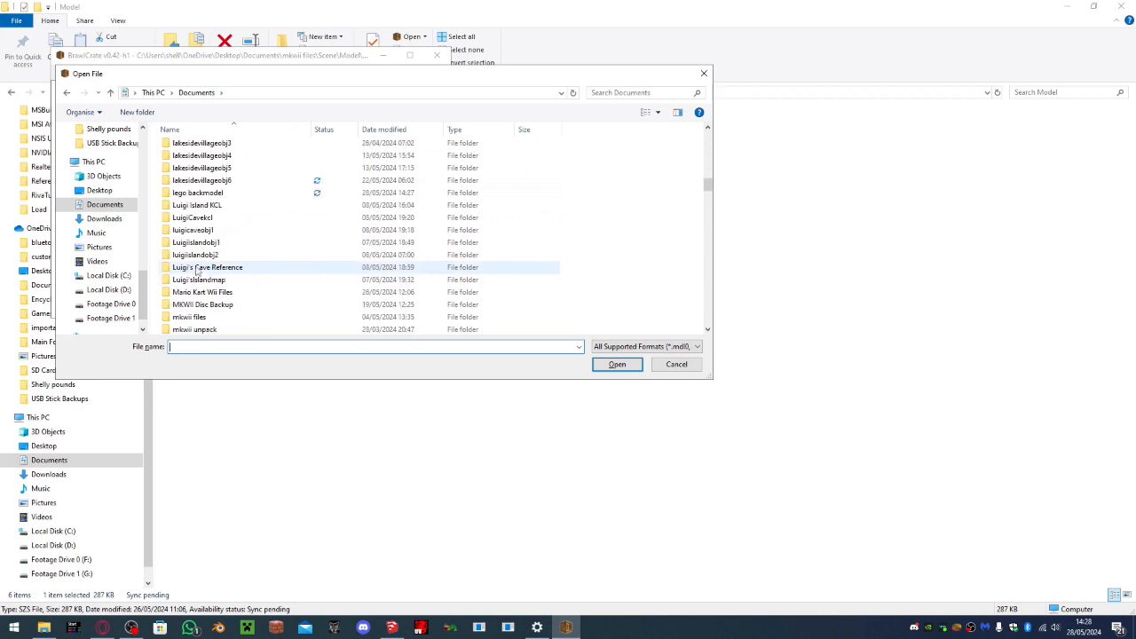
pyautogui.doubleClick(222, 232)
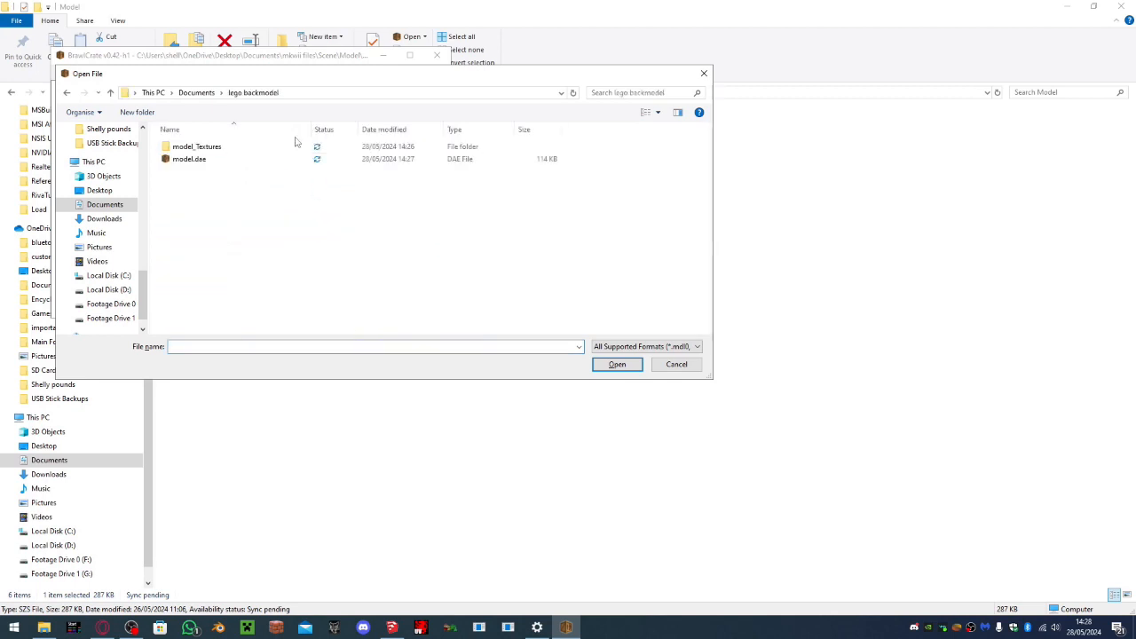
pyautogui.doubleClick(289, 160)
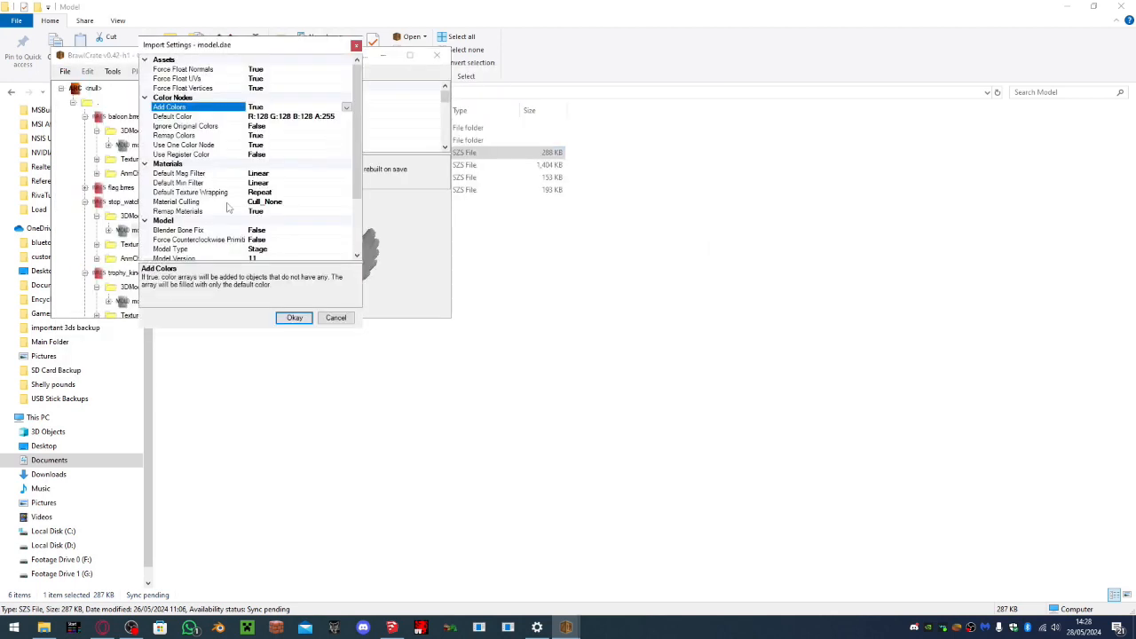
# Review the import settings and import model.dae with Material Culling set to Cull_None
pyautogui.scroll(-2, 233, 189)
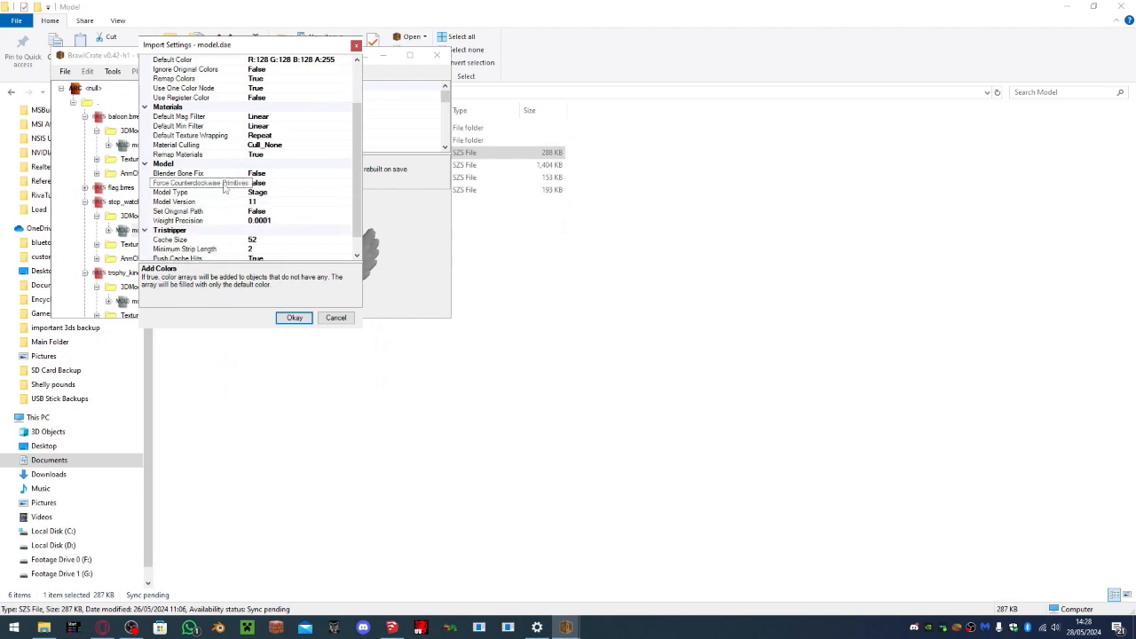
pyautogui.scroll(1, 234, 177)
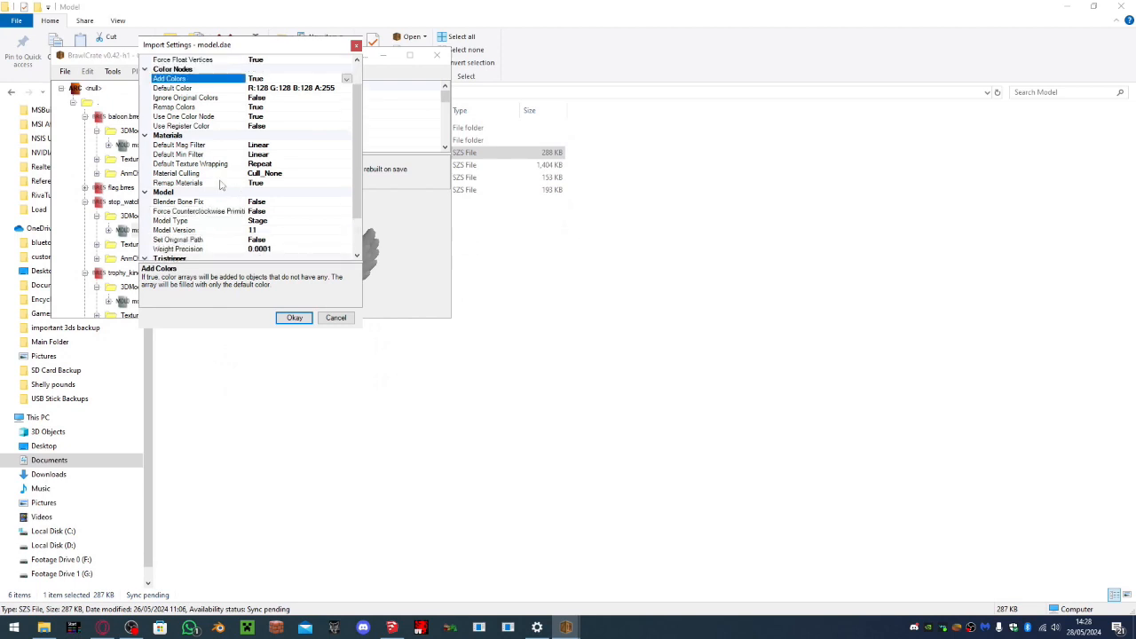
pyautogui.click(270, 173)
pyautogui.doubleClick(270, 174)
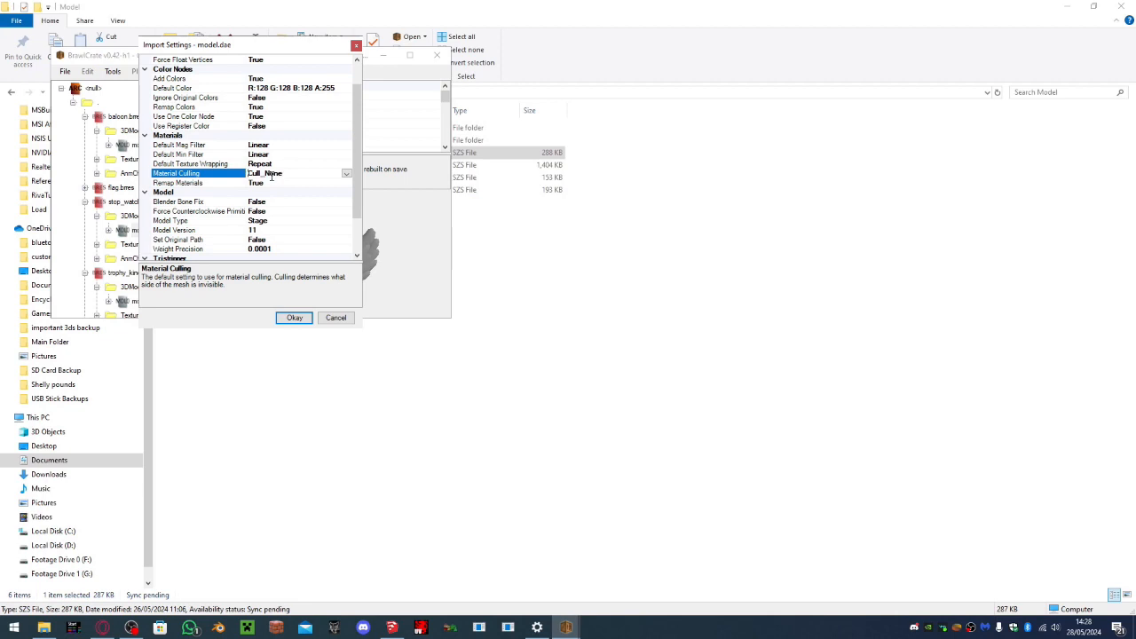
pyautogui.click(294, 317)
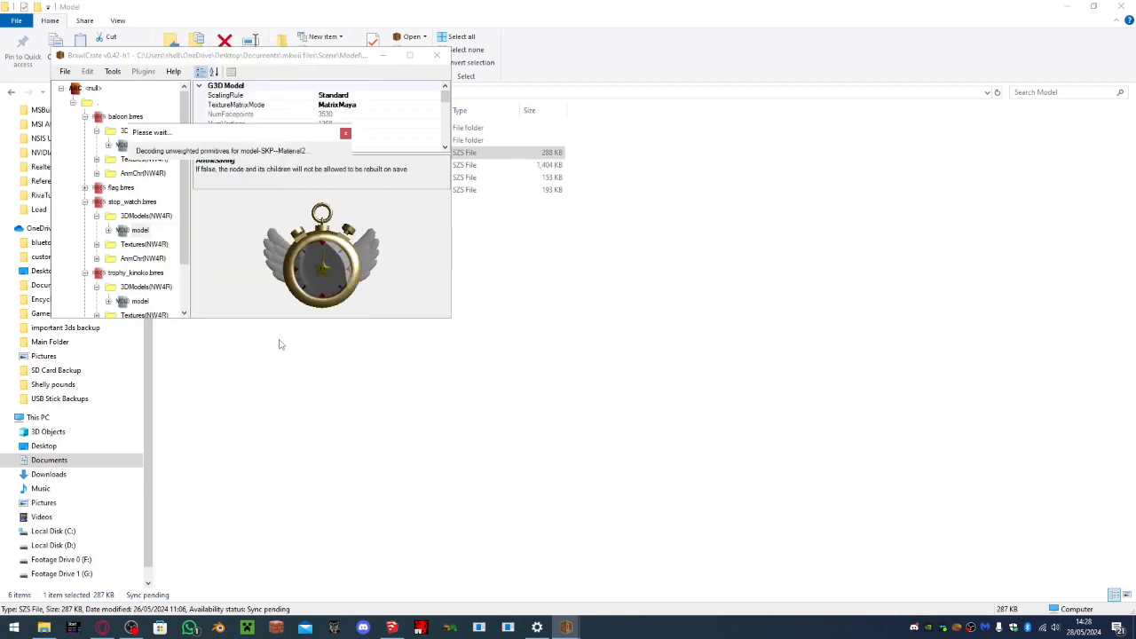
# Expand the imported model's materials and set the first material's CullMode to Cull_Inside
pyautogui.click(108, 231)
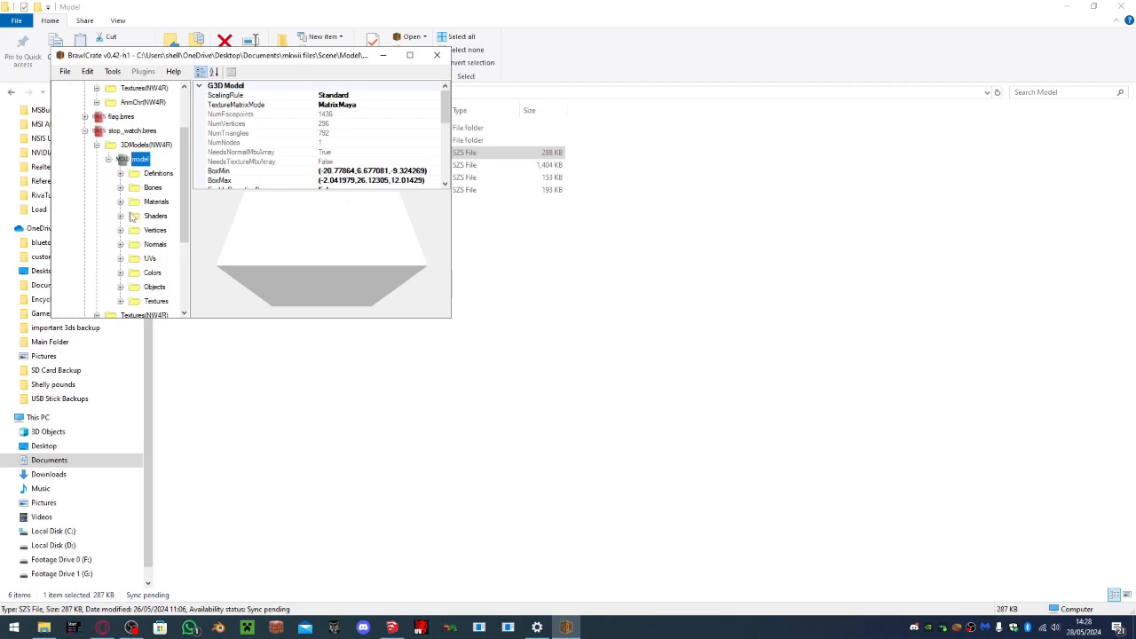
pyautogui.click(120, 202)
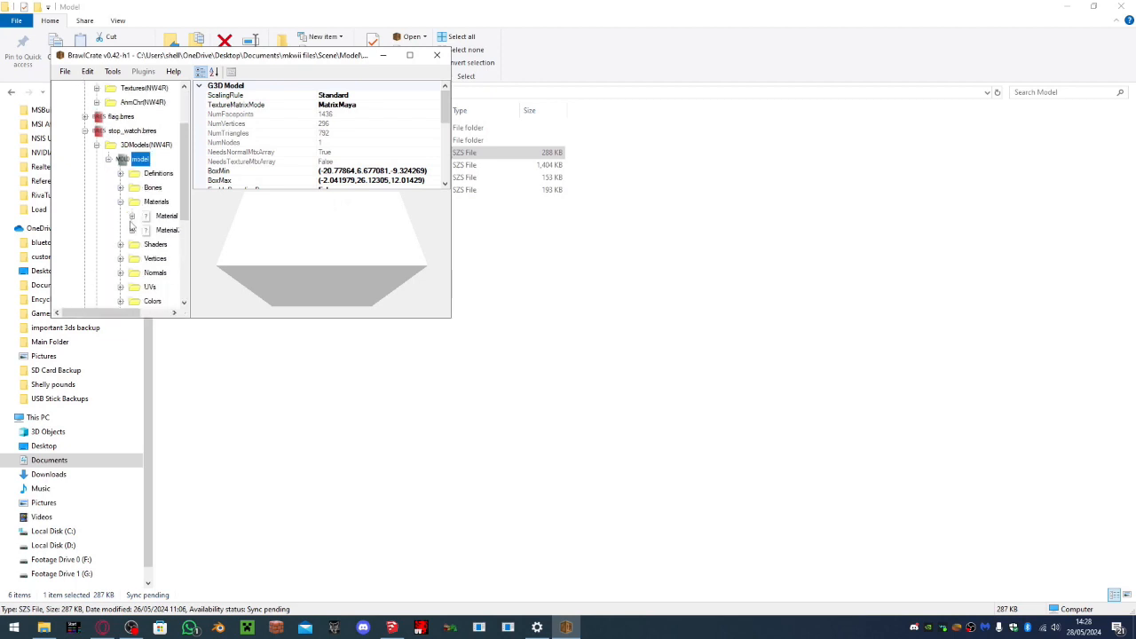
pyautogui.click(133, 217)
pyautogui.click(168, 215)
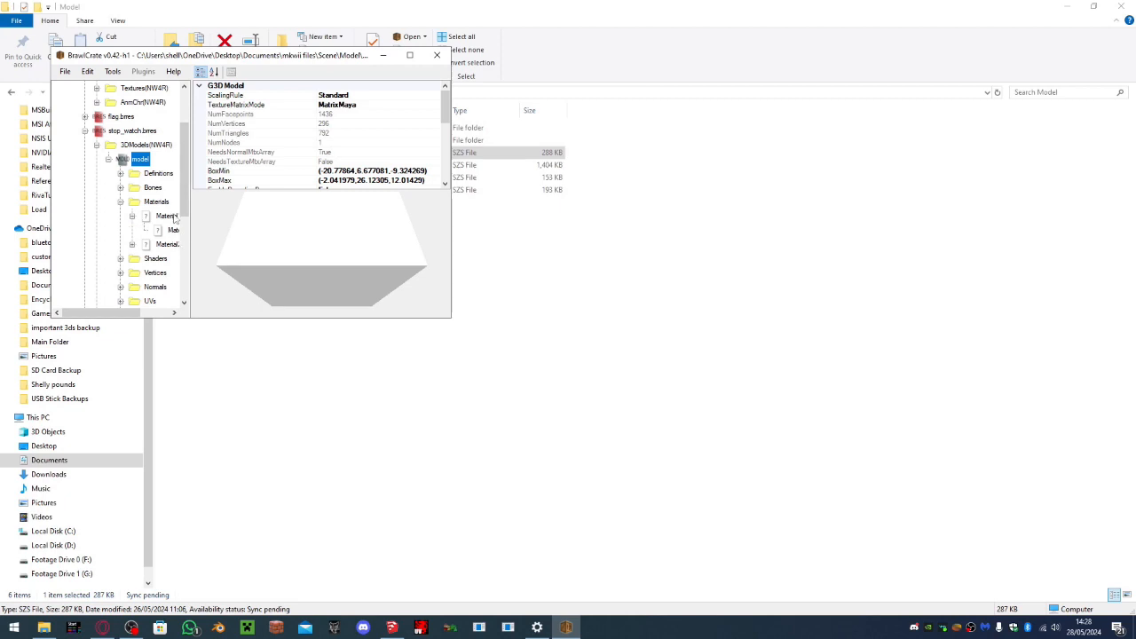
pyautogui.scroll(-10, 304, 113)
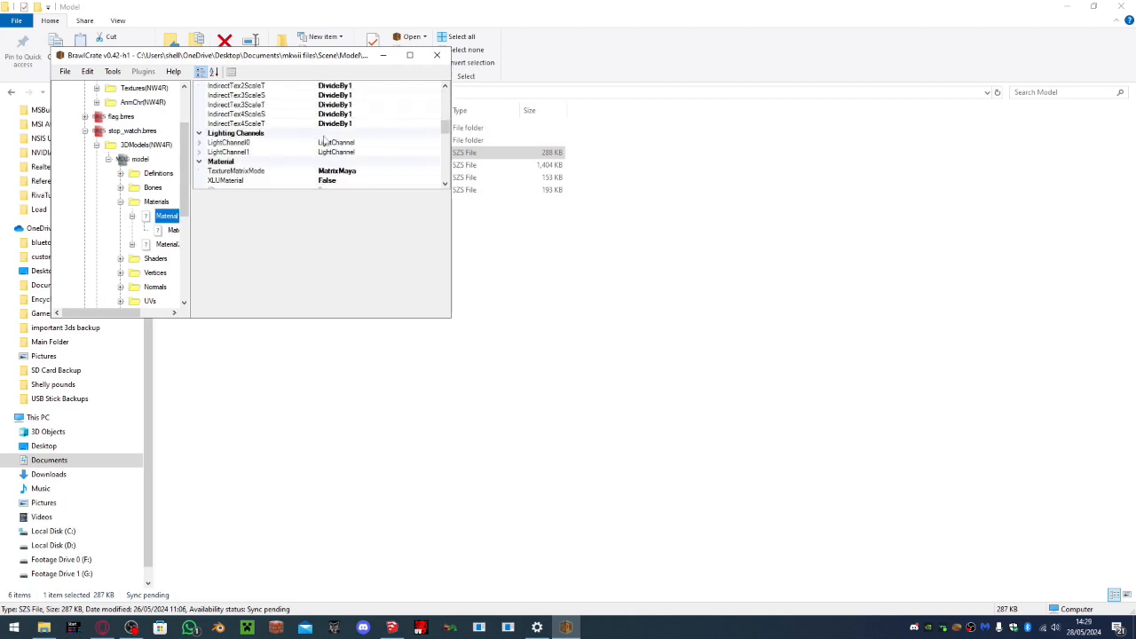
pyautogui.scroll(-1, 333, 142)
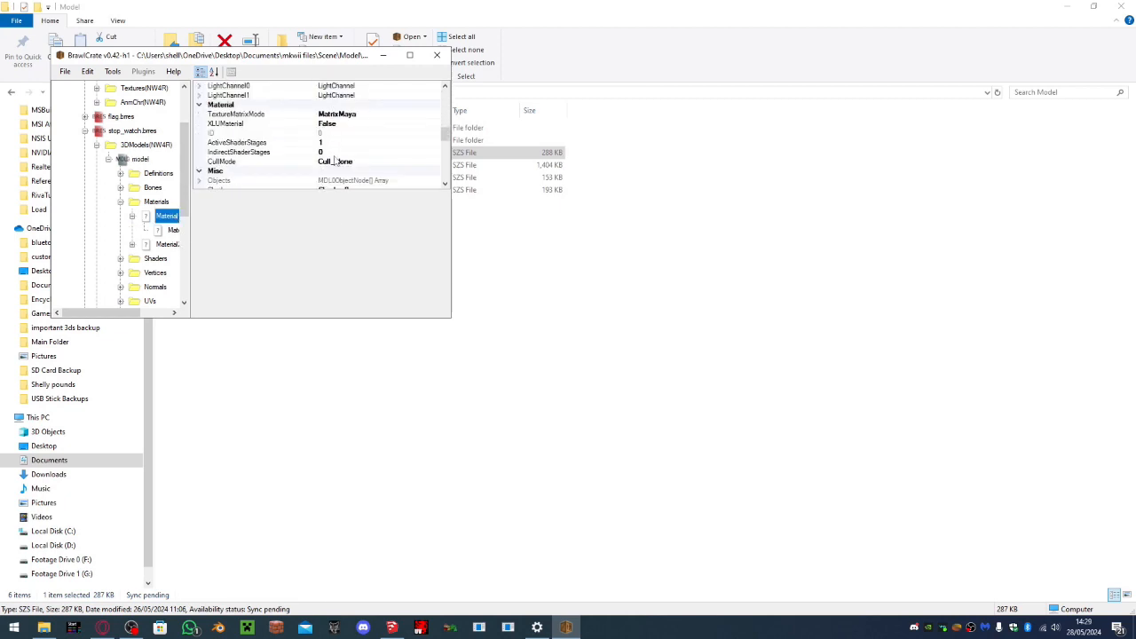
pyautogui.click(334, 161)
pyautogui.doubleClick(338, 146)
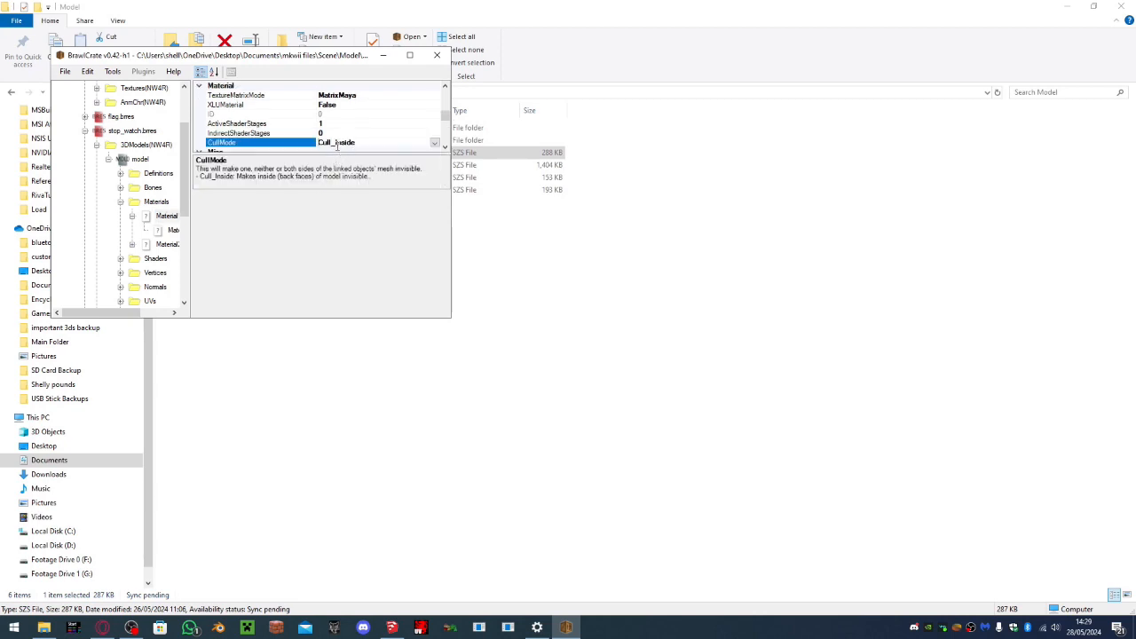
# Set the second material's CullMode to Cull_Inside and preview the imported model
pyautogui.click(148, 246)
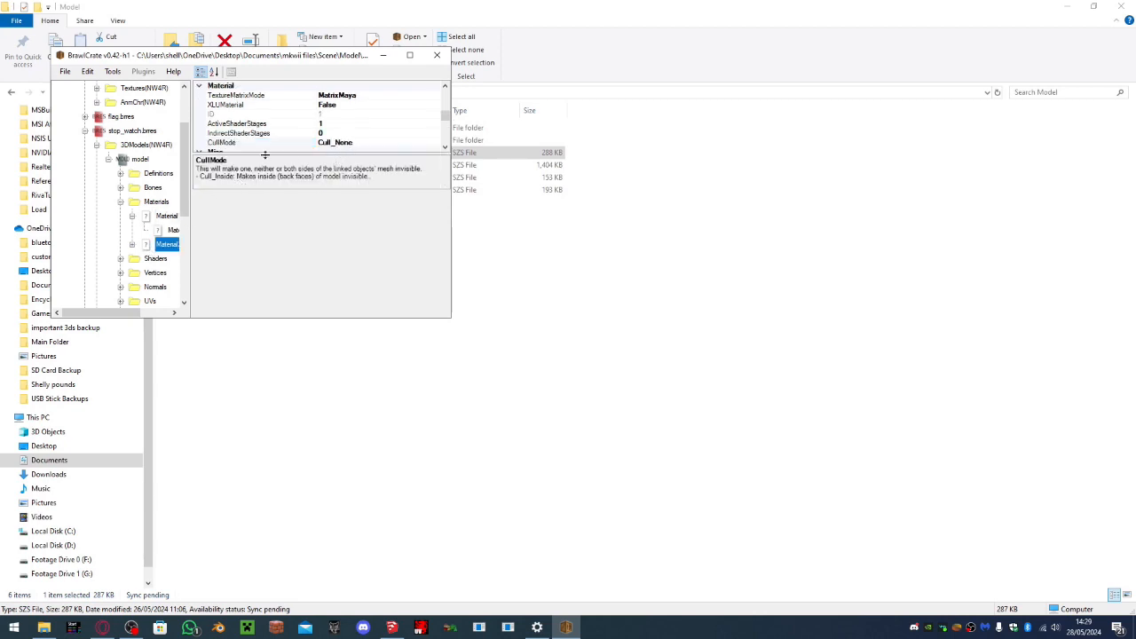
pyautogui.doubleClick(337, 146)
pyautogui.doubleClick(337, 146)
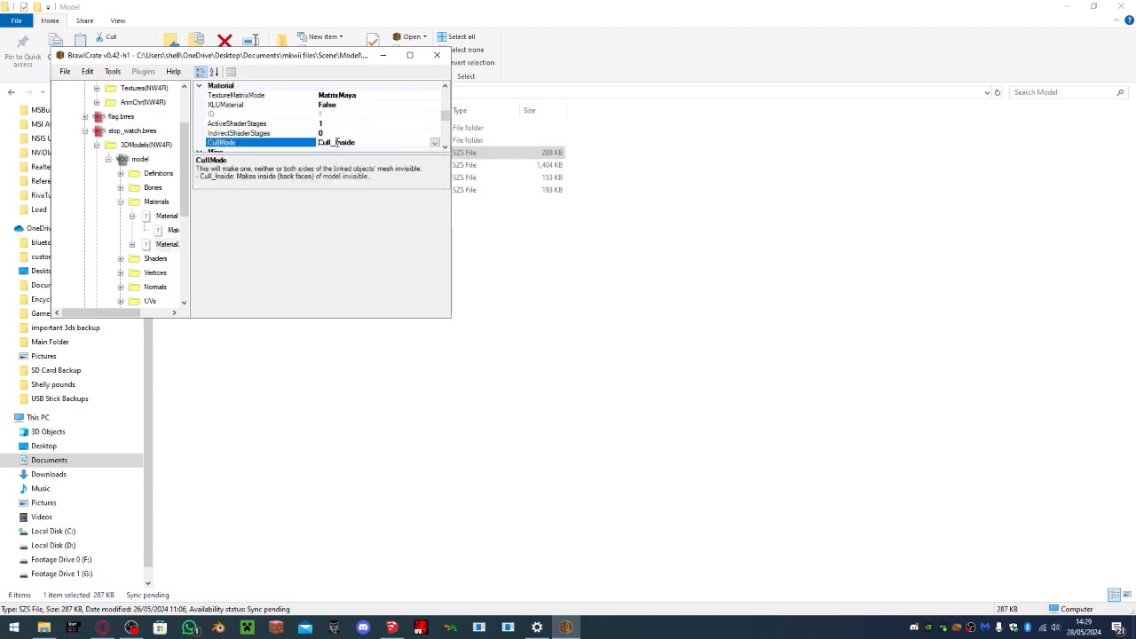
pyautogui.click(140, 159)
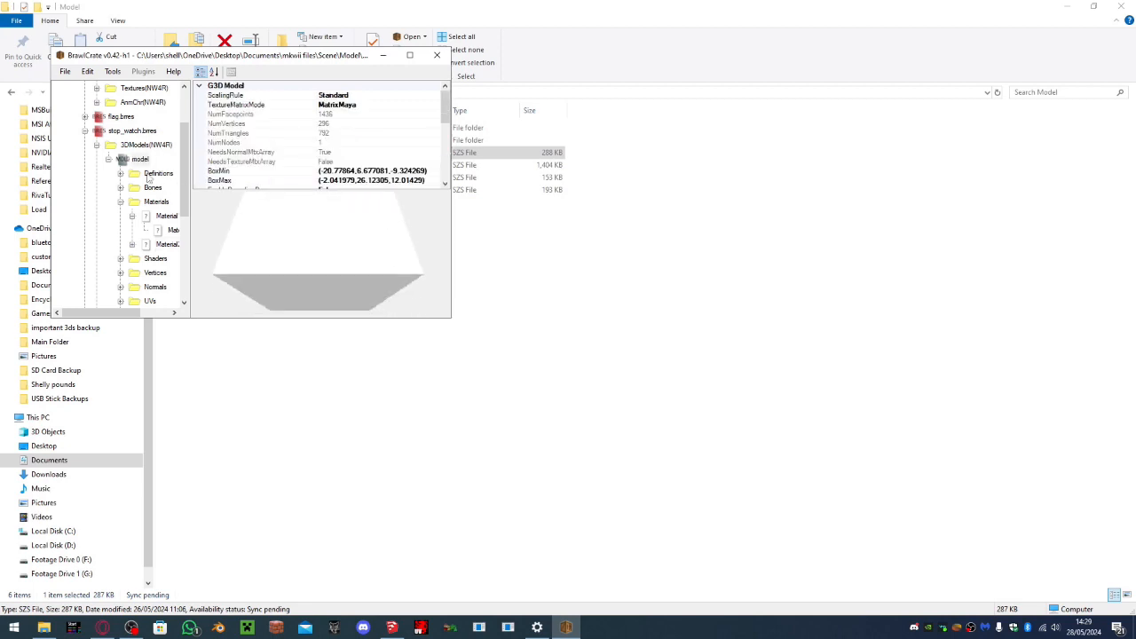
pyautogui.rightClick(142, 159)
pyautogui.rightClick(139, 145)
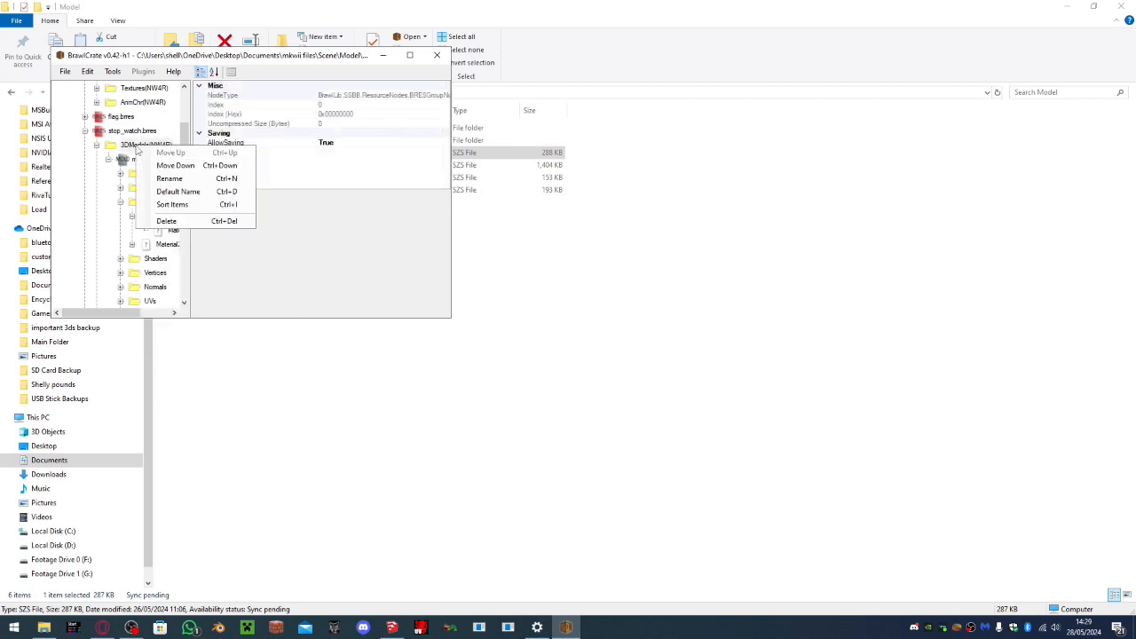
pyautogui.scroll(2, 114, 158)
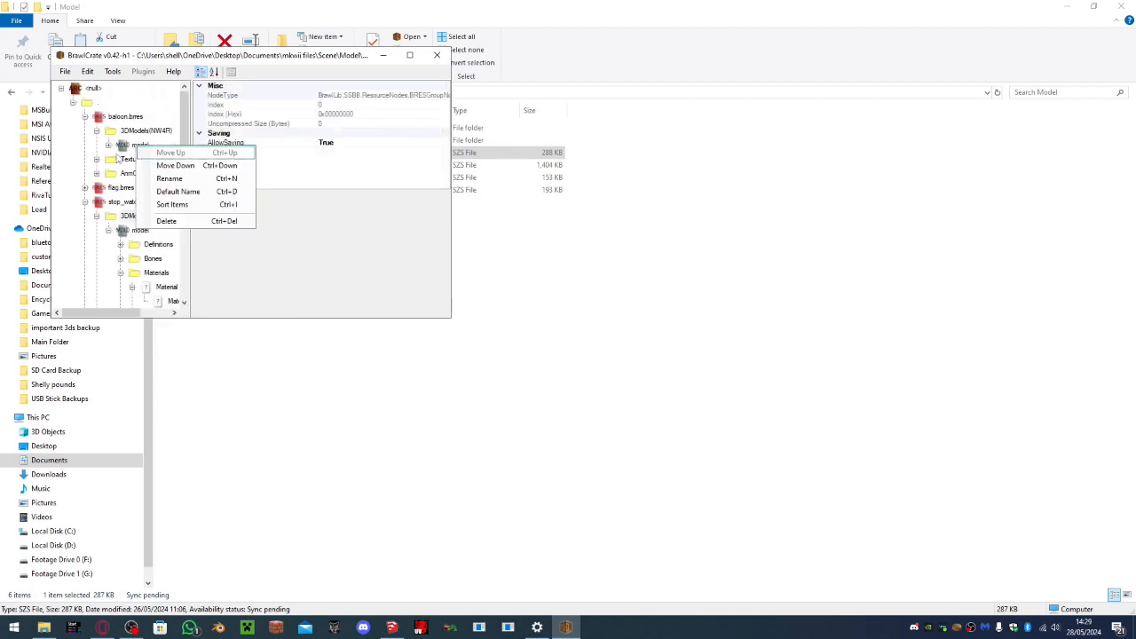
pyautogui.rightClick(127, 203)
pyautogui.click(127, 203)
pyautogui.rightClick(127, 203)
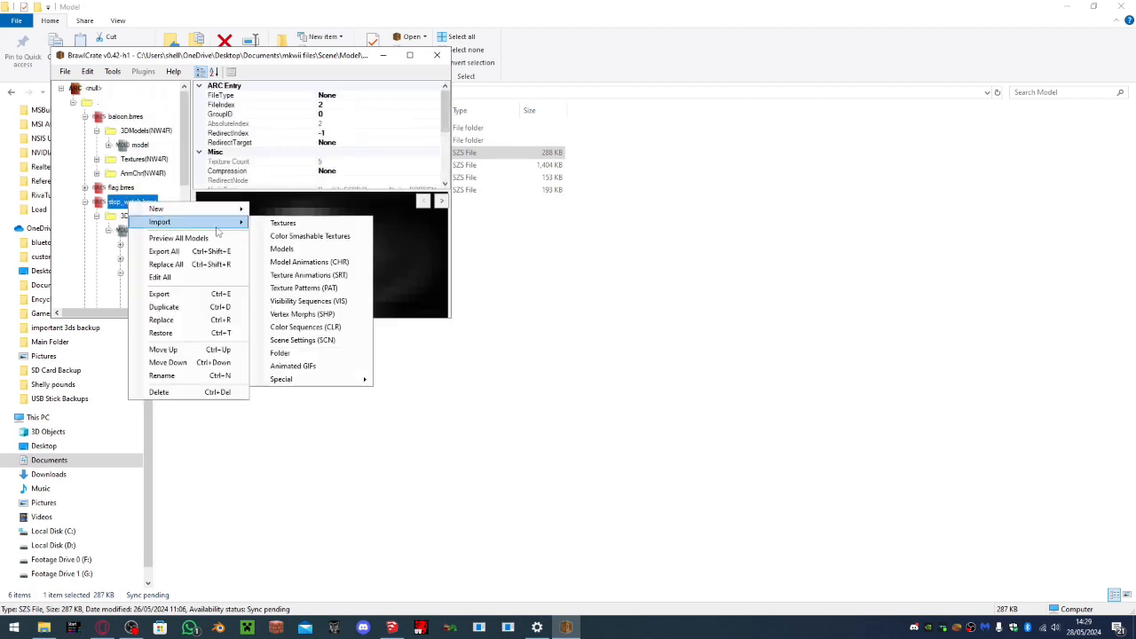
pyautogui.click(101, 270)
# Expand the textures folder of stop_watch.brres and examine the metal_3 and metal_6 textures
pyautogui.scroll(-5, 115, 249)
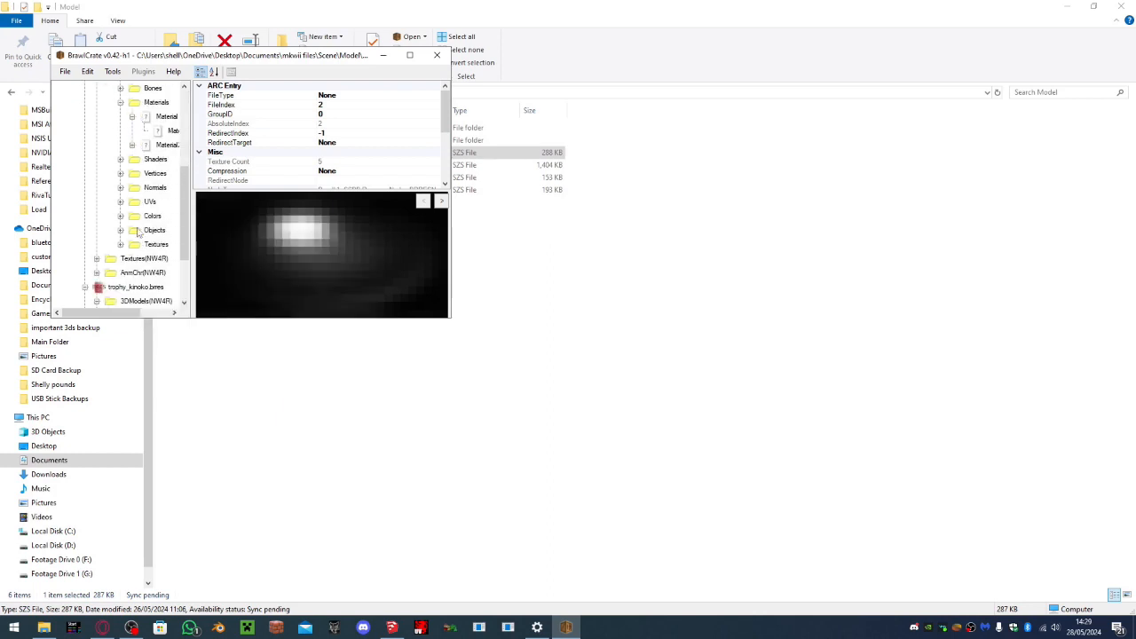
pyautogui.click(96, 258)
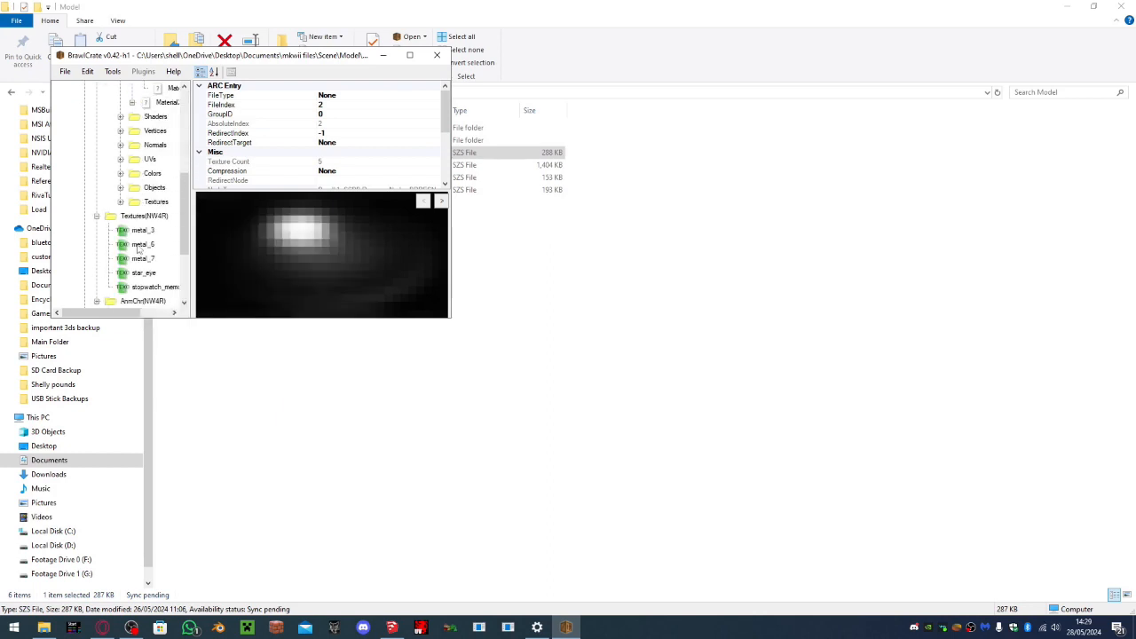
pyautogui.click(140, 230)
pyautogui.click(143, 244)
pyautogui.click(144, 232)
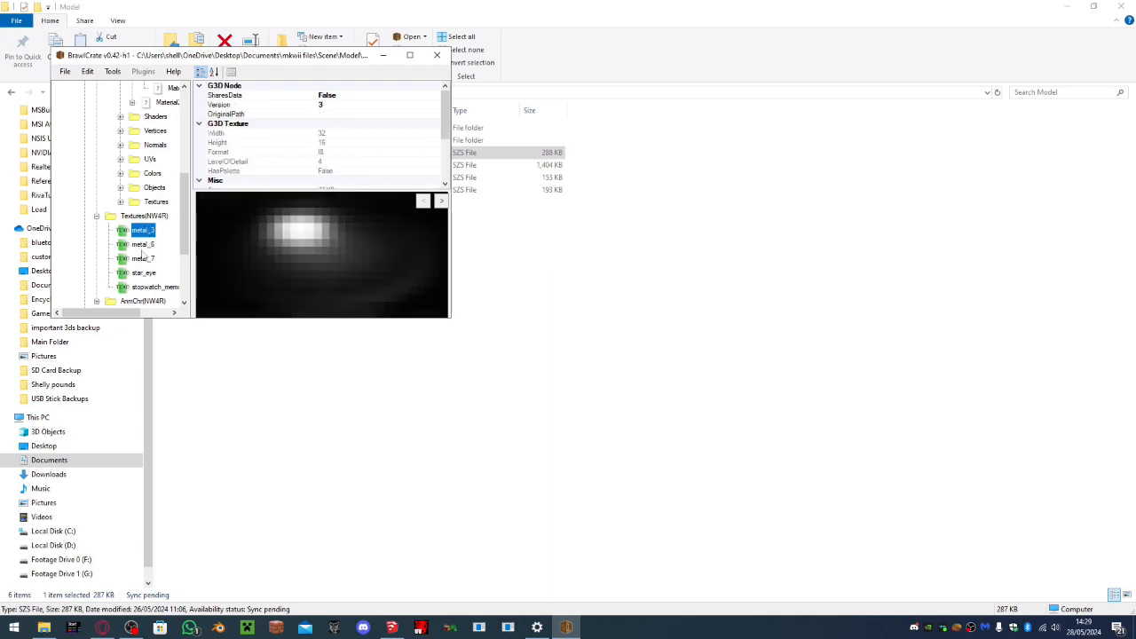
pyautogui.click(144, 244)
# Rename the Material1 texture reference under the imported model's first material to metal_3
pyautogui.scroll(2, 146, 238)
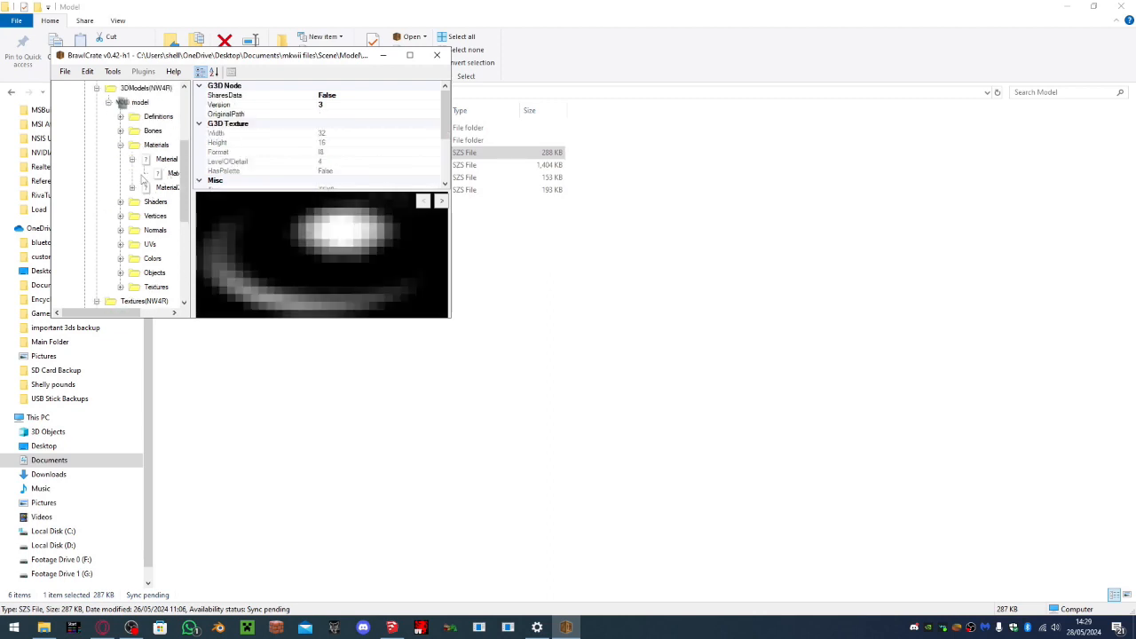
pyautogui.click(131, 188)
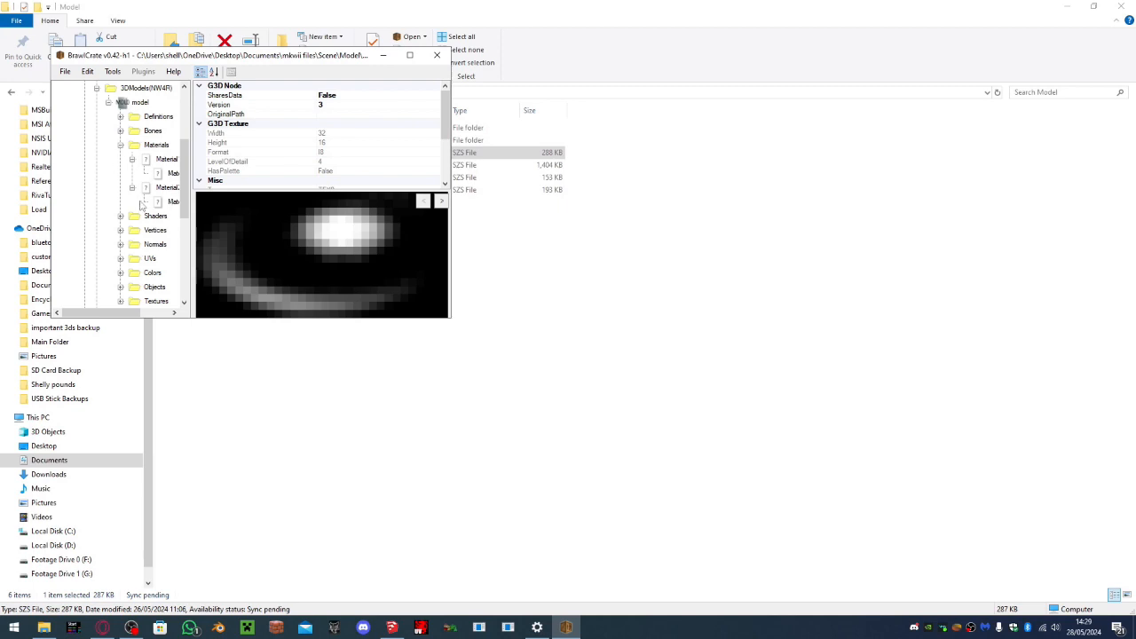
pyautogui.click(171, 173)
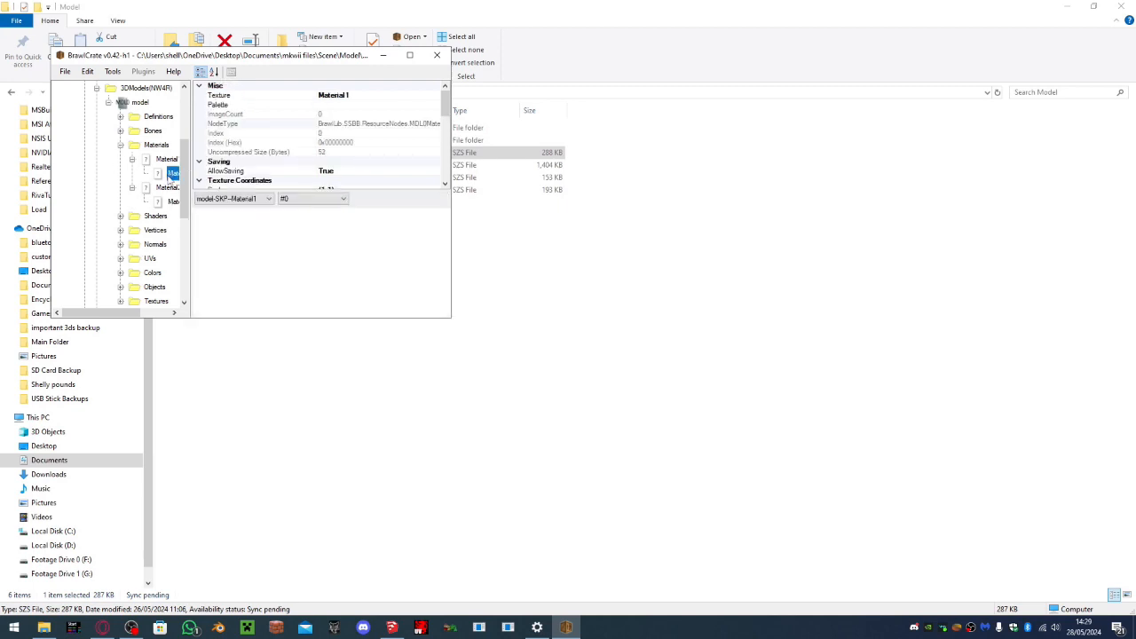
pyautogui.hotkey('ctrl', 'n')
pyautogui.write('metal3')
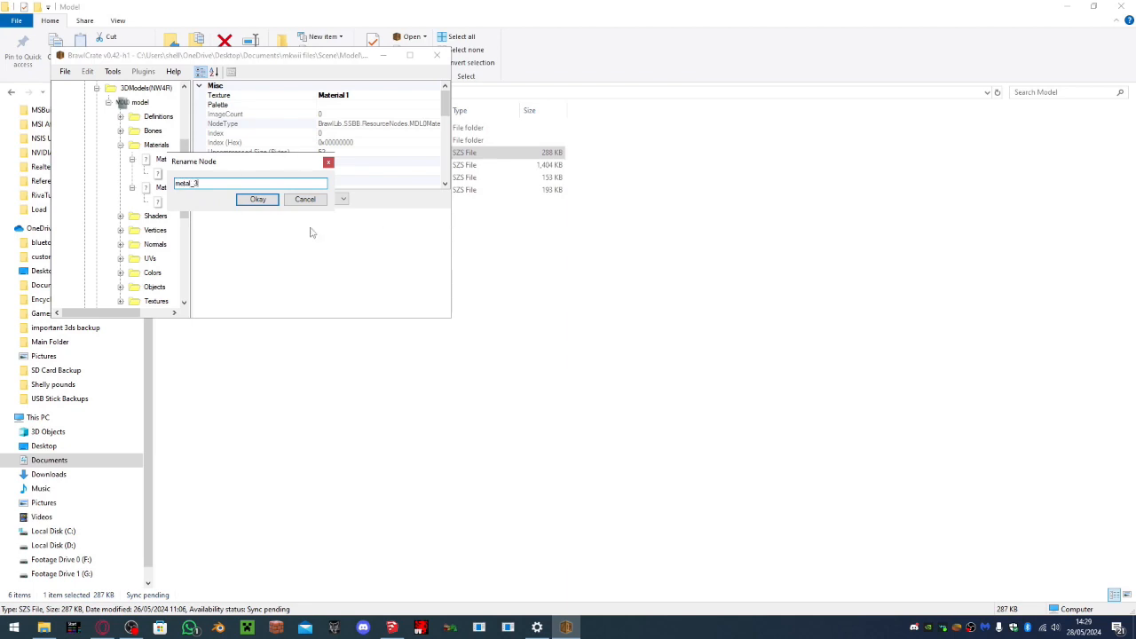
pyautogui.click(257, 200)
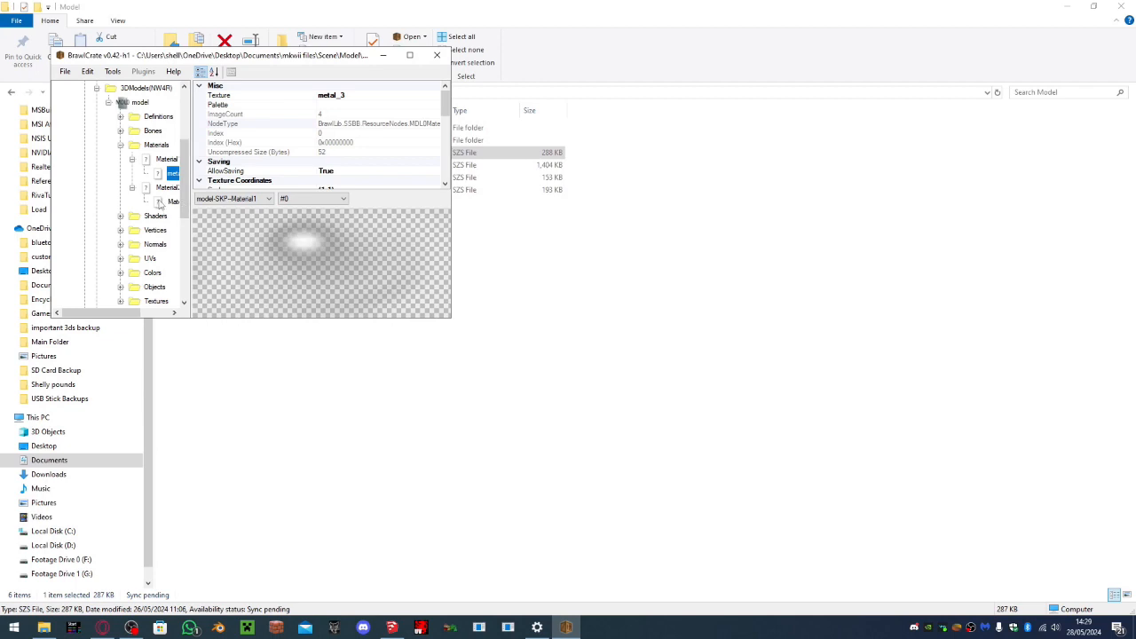
# Rename the Material2 texture reference under the second material to metal_6
pyautogui.click(168, 202)
pyautogui.rightClick(179, 203)
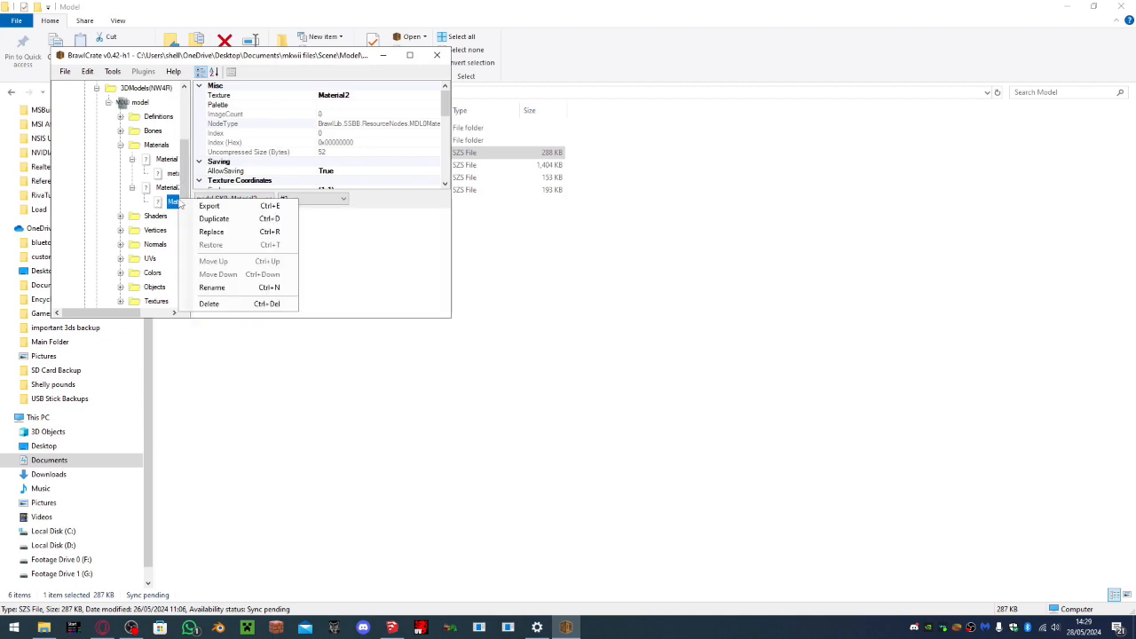
pyautogui.click(205, 288)
pyautogui.write('ma')
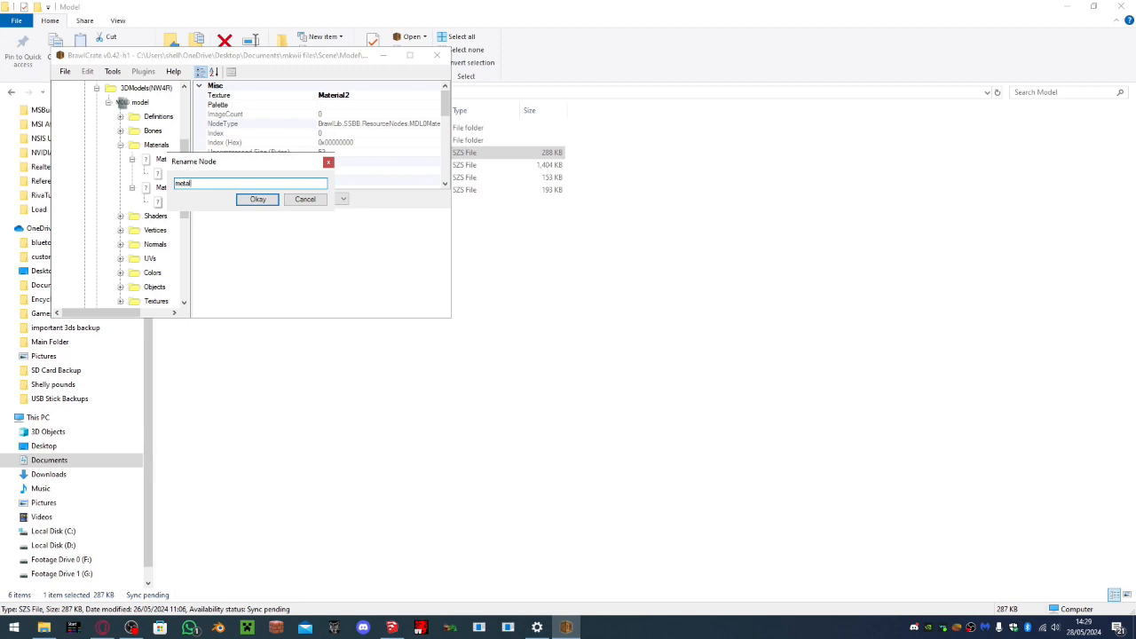
pyautogui.press('Return')
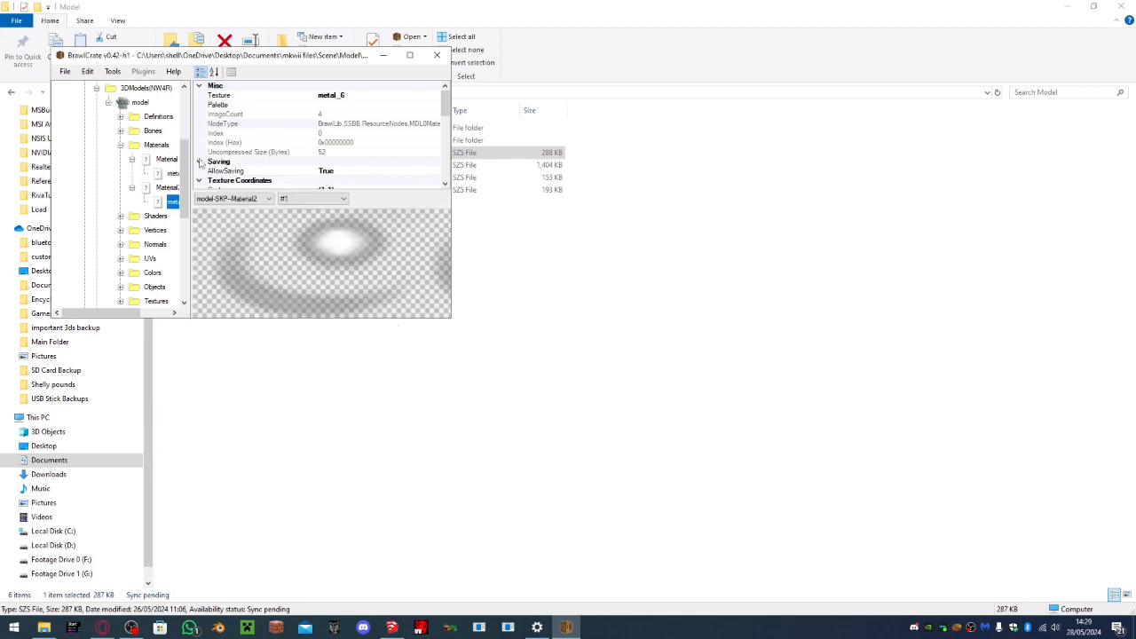
# Load the solid blue image from the model_Textures folder as the replacement for the metal_3 texture
pyautogui.scroll(1, 148, 151)
pyautogui.scroll(-4, 139, 151)
pyautogui.click(139, 203)
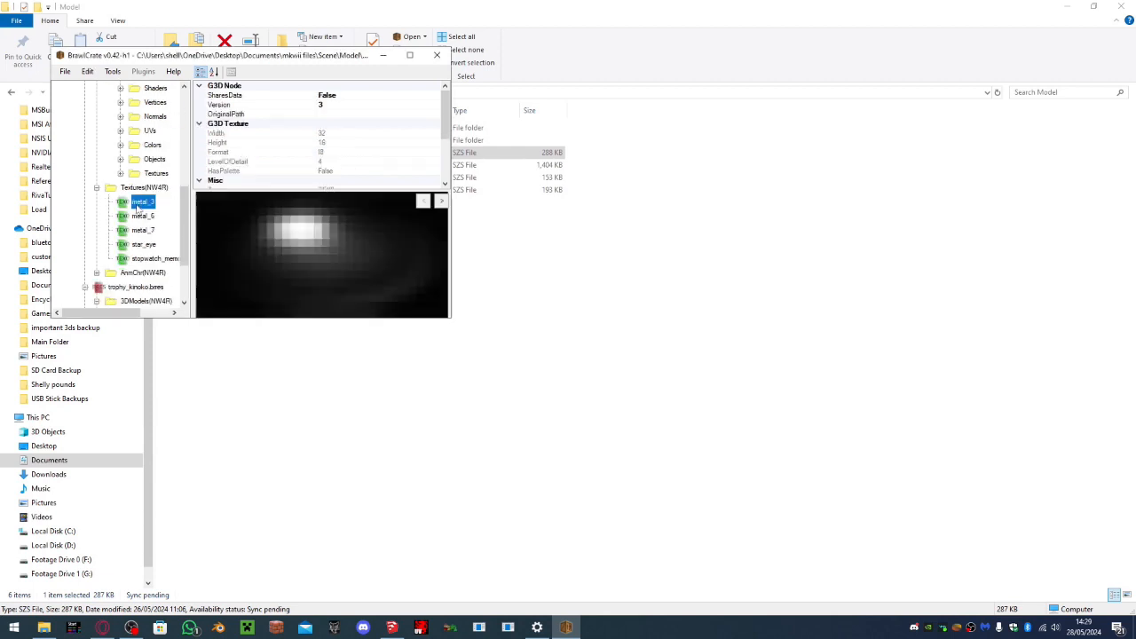
pyautogui.rightClick(139, 205)
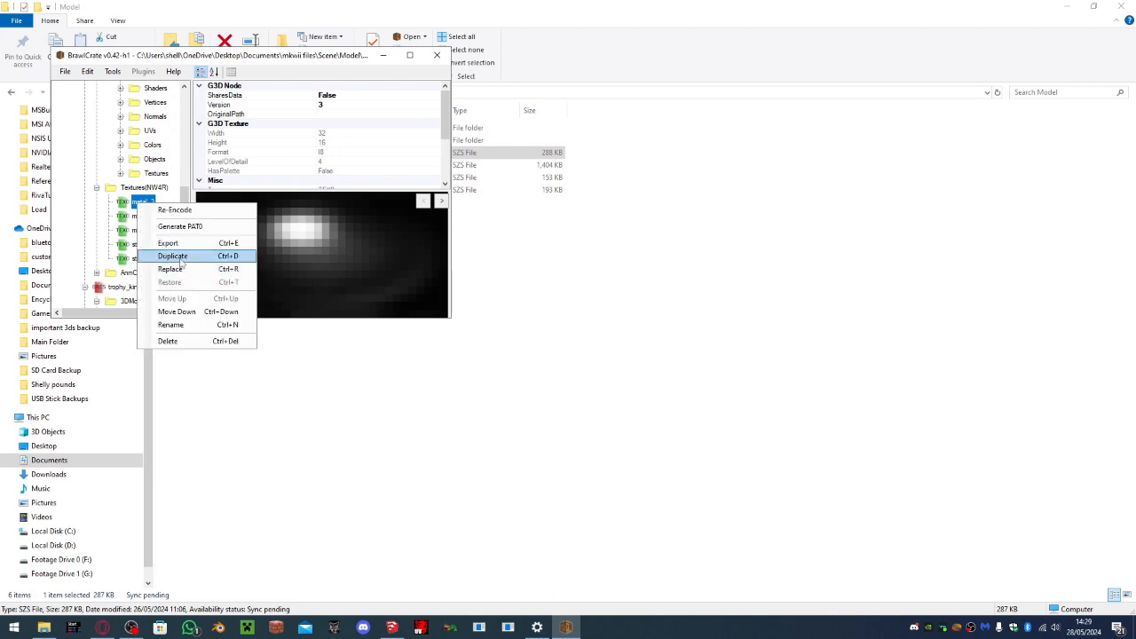
pyautogui.click(178, 265)
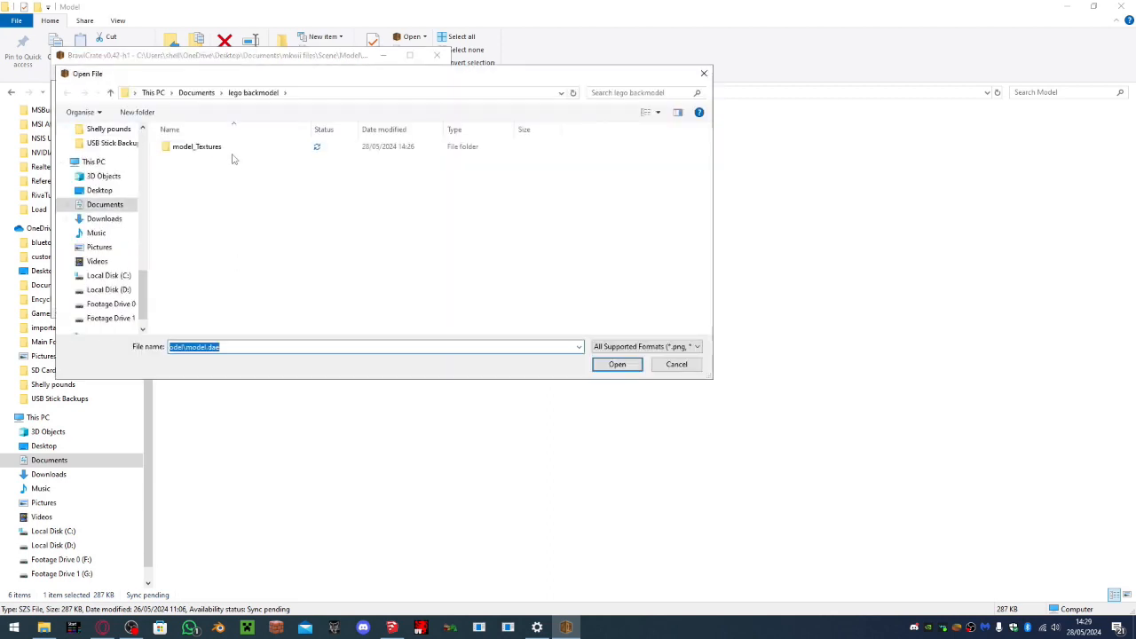
pyautogui.click(233, 158)
pyautogui.doubleClick(226, 147)
pyautogui.doubleClick(212, 138)
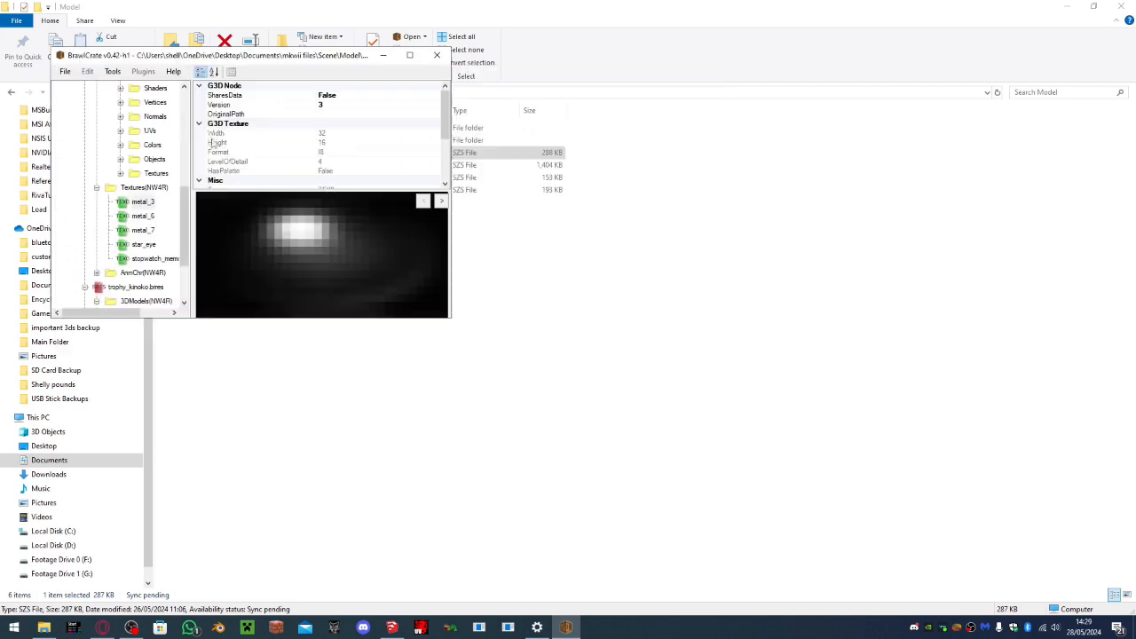
# Import the metal_3 replacement in CMPR format at 4 x 4, with constrained proportions turned off
pyautogui.click(382, 121)
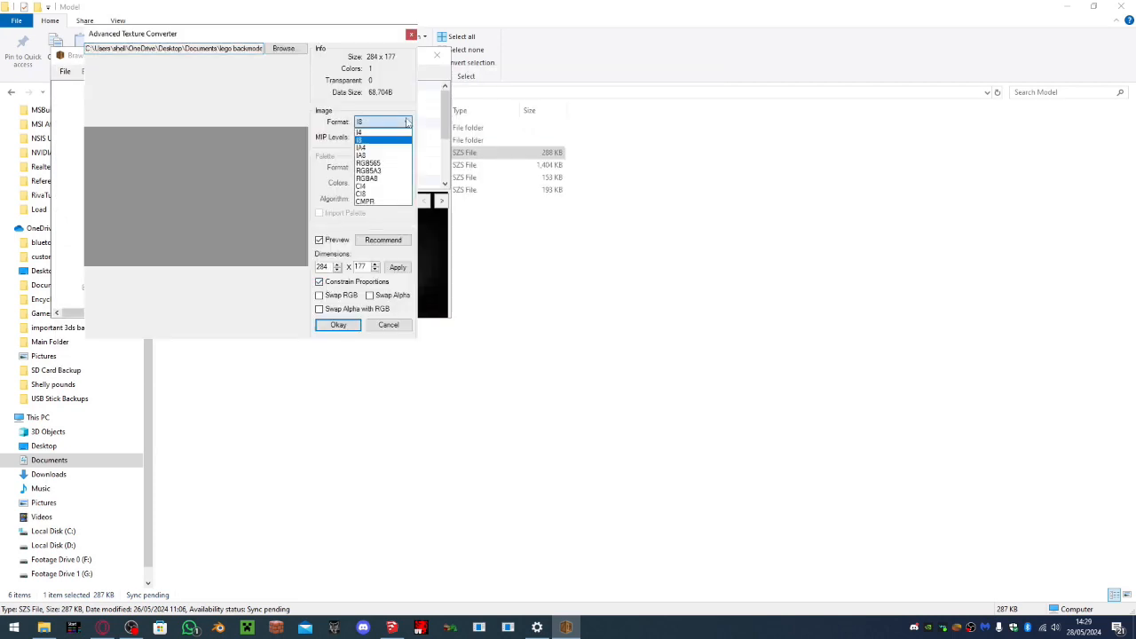
pyautogui.click(379, 201)
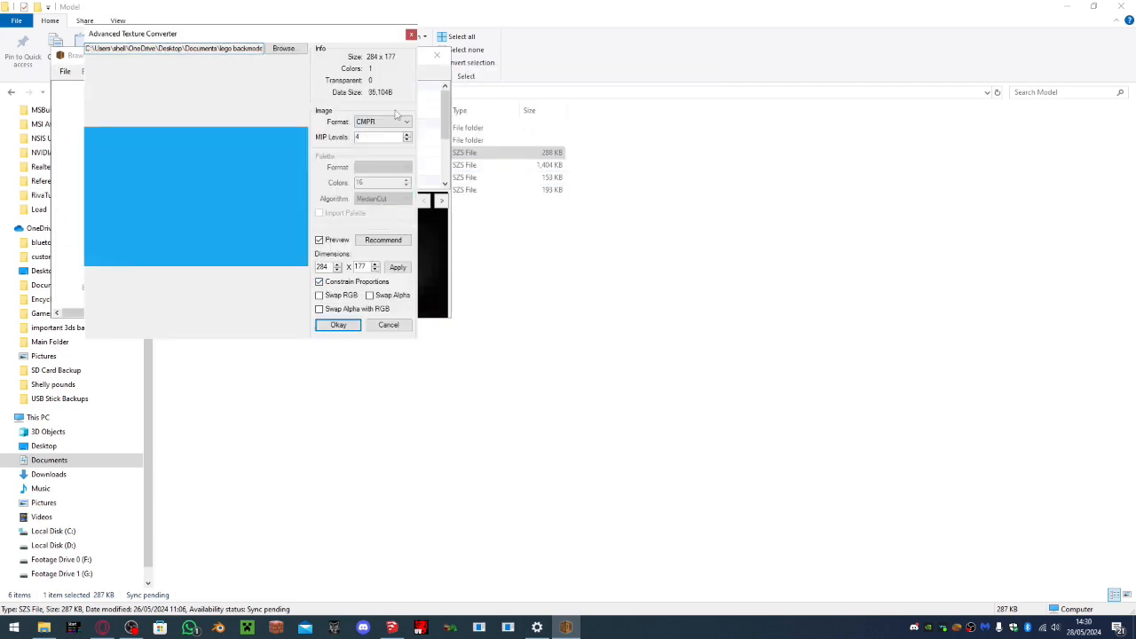
pyautogui.doubleClick(328, 267)
pyautogui.write('4')
pyautogui.click(398, 267)
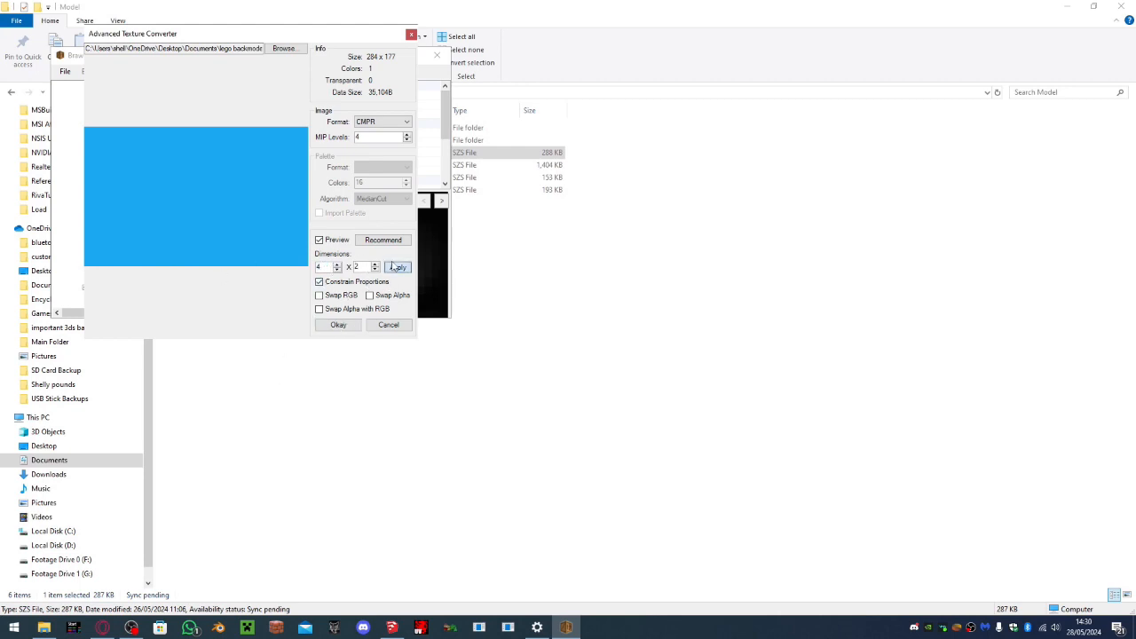
pyautogui.click(320, 282)
pyautogui.doubleClick(357, 266)
pyautogui.write('4')
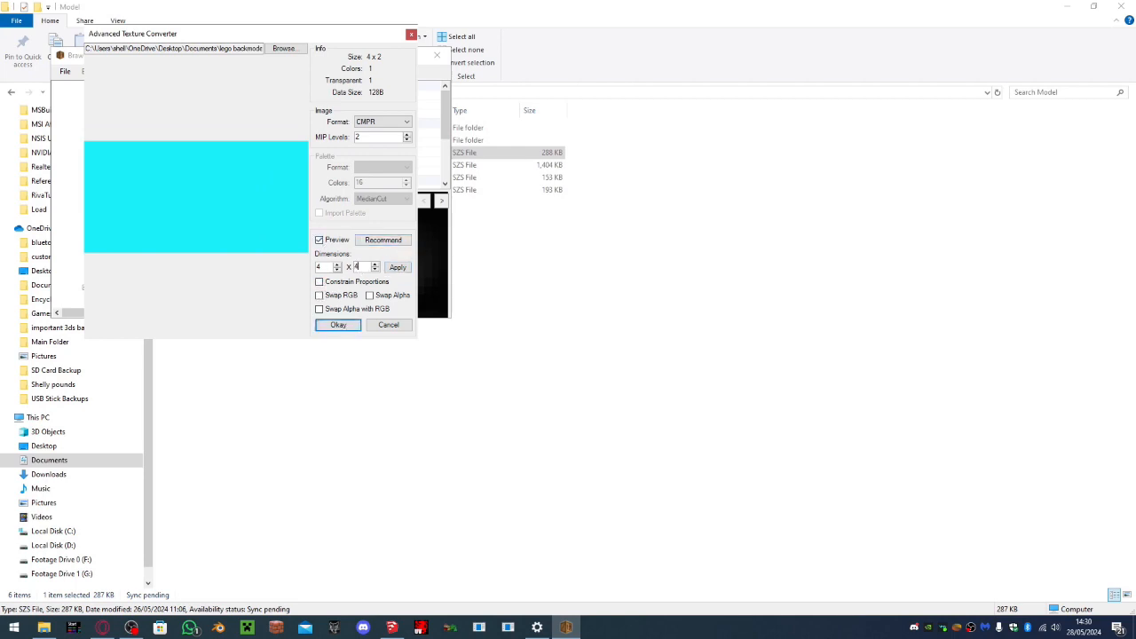
pyautogui.click(398, 267)
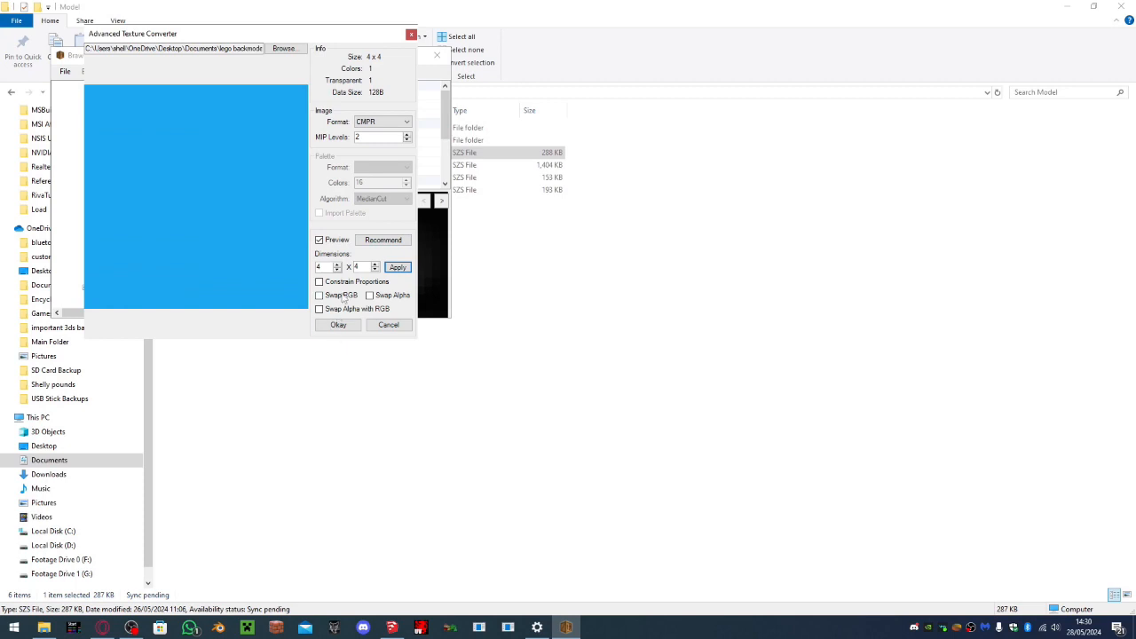
pyautogui.click(338, 325)
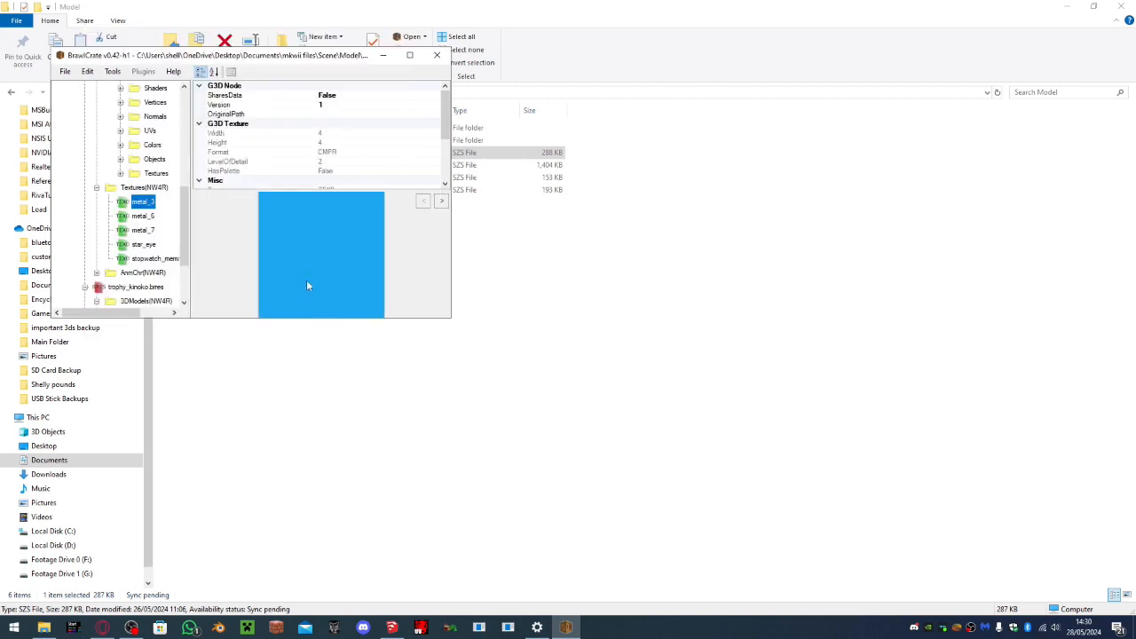
# Load the light cyan image as the replacement for the metal_6 texture
pyautogui.click(135, 219)
pyautogui.rightClick(134, 218)
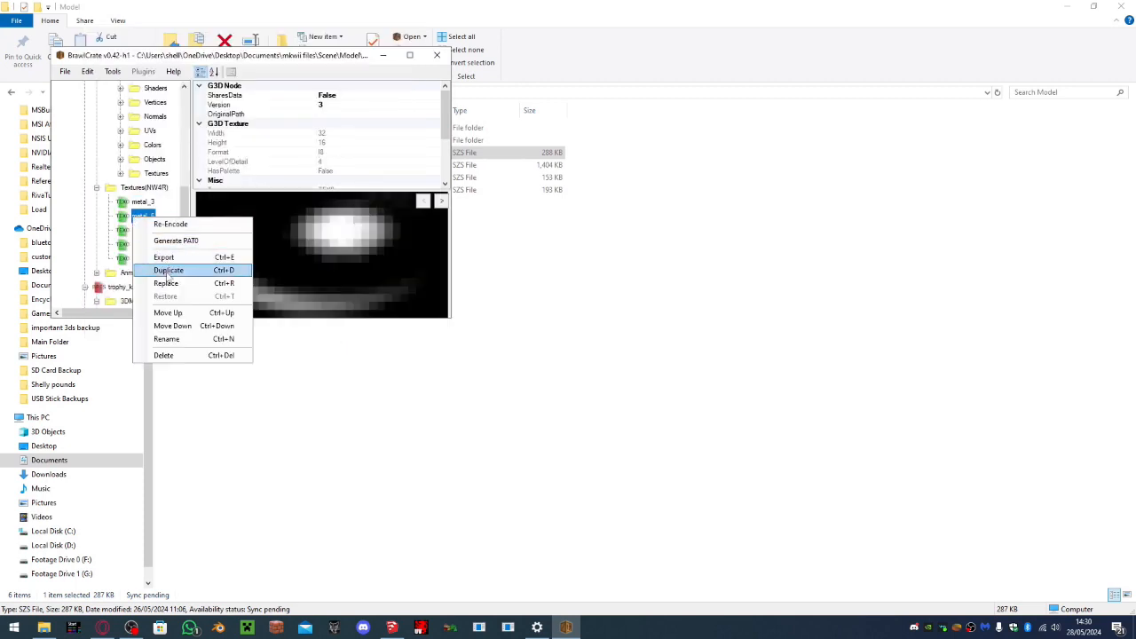
pyautogui.click(166, 283)
pyautogui.press('Escape')
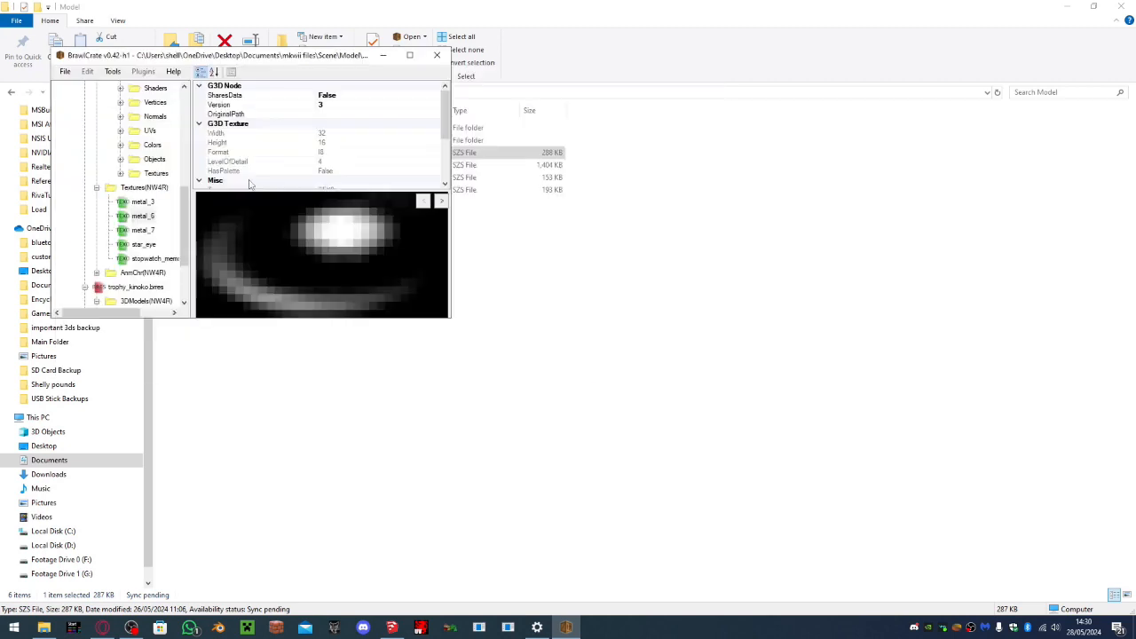
# Import the metal_6 replacement in CMPR format at 4 x 4, with constrained proportions turned off
pyautogui.click(381, 122)
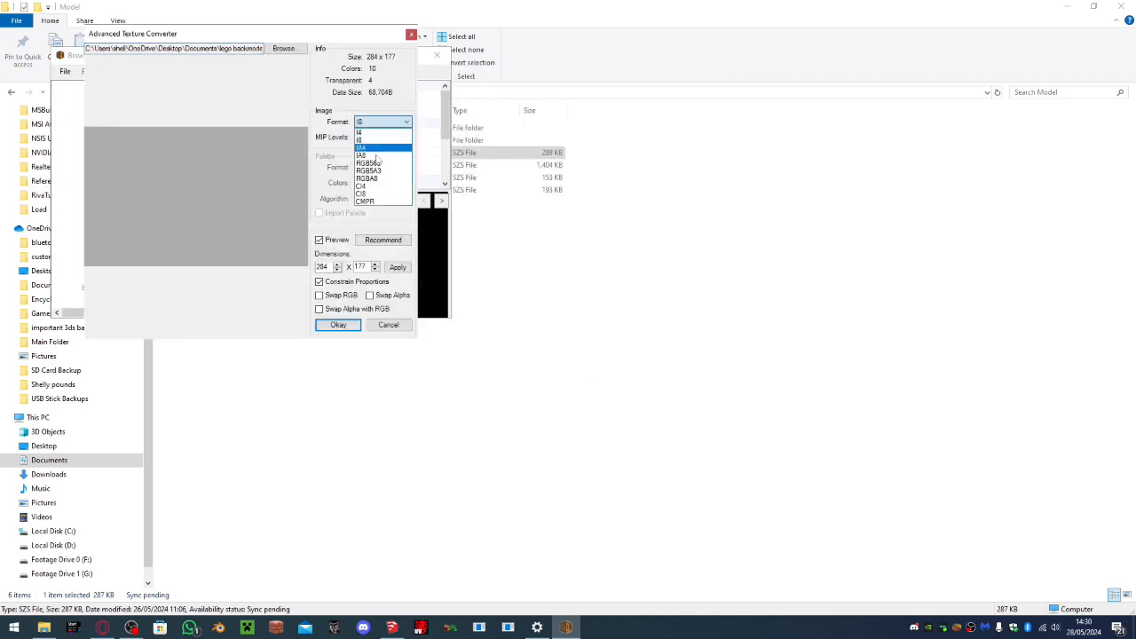
pyautogui.click(364, 194)
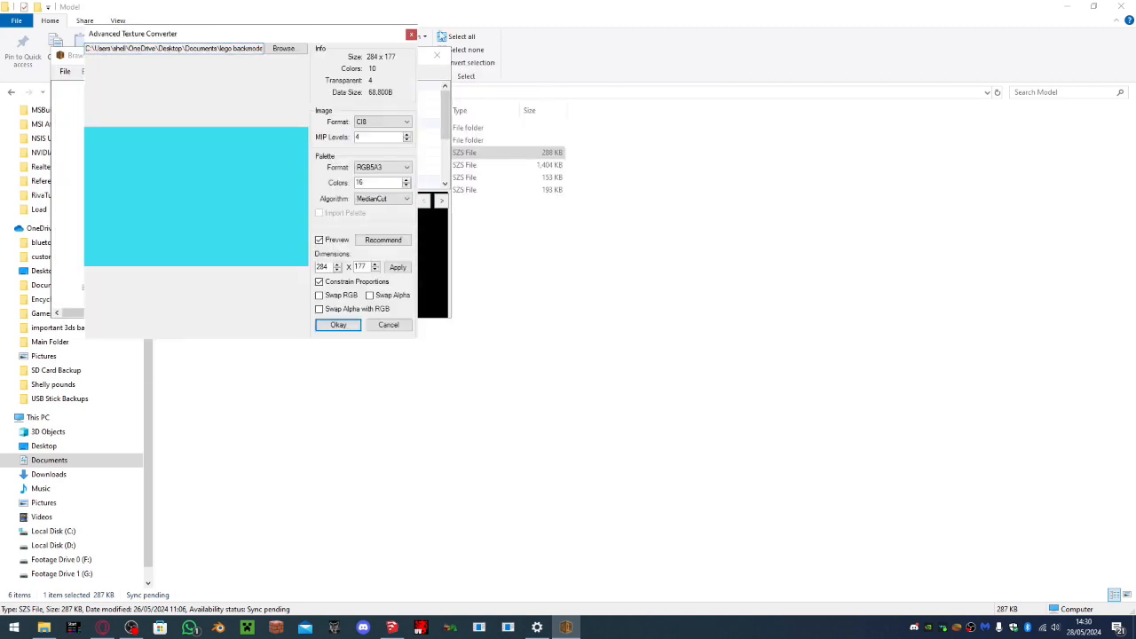
pyautogui.click(359, 124)
pyautogui.click(396, 202)
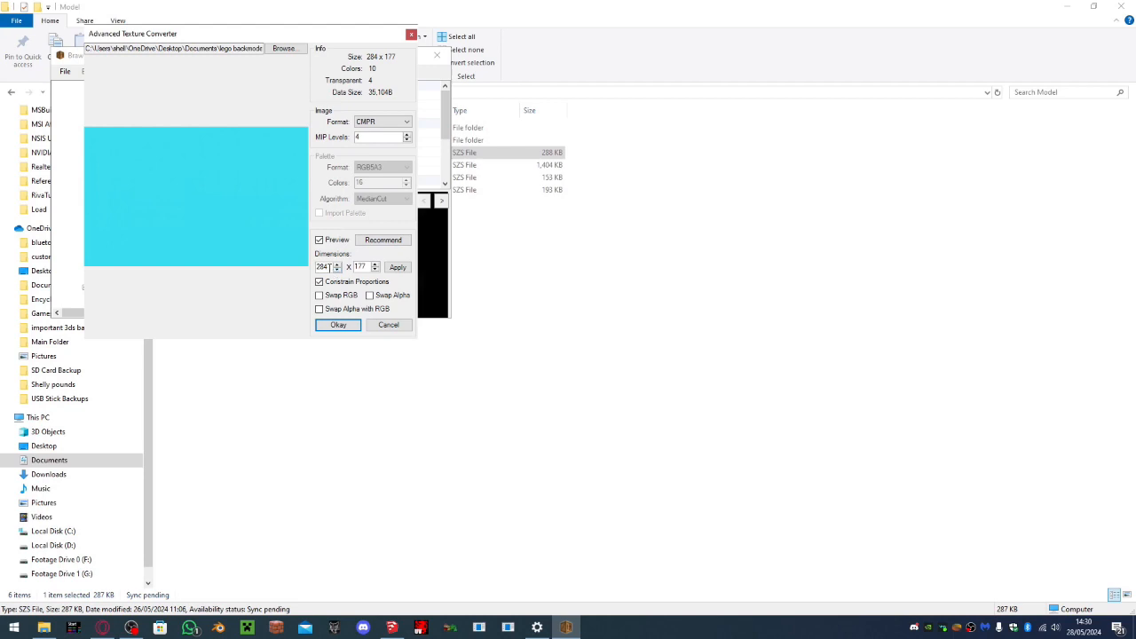
pyautogui.write('4')
pyautogui.doubleClick(362, 267)
pyautogui.write('4')
pyautogui.write('4')
pyautogui.click(398, 267)
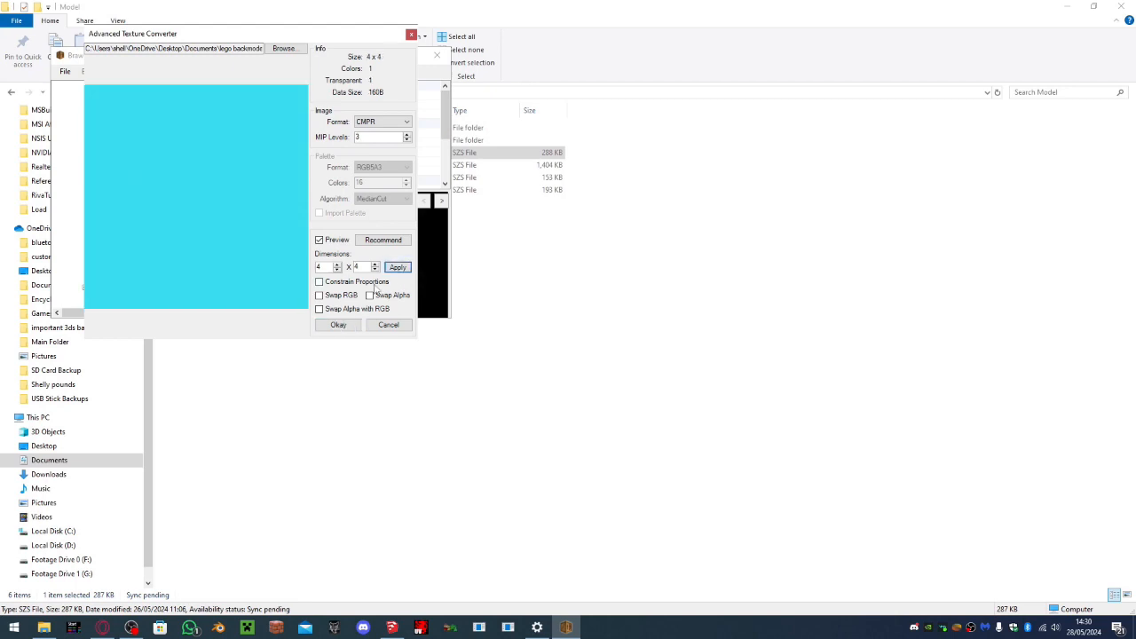
pyautogui.click(339, 325)
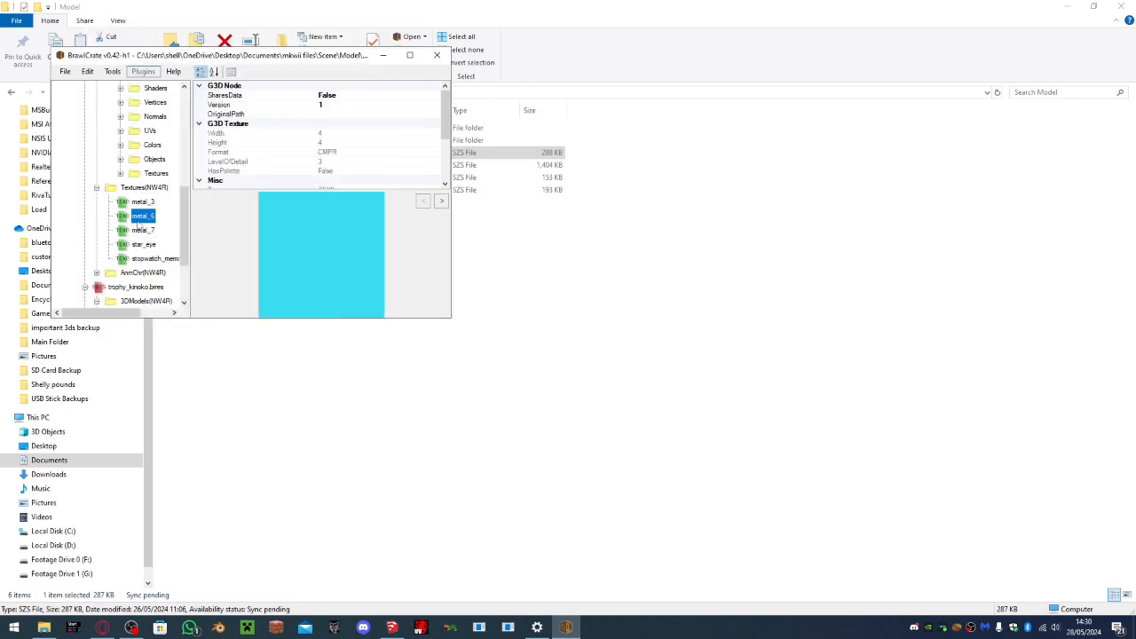
# Re-encode the metal_6 texture with its MIP levels set to 1
pyautogui.rightClick(143, 218)
pyautogui.click(166, 227)
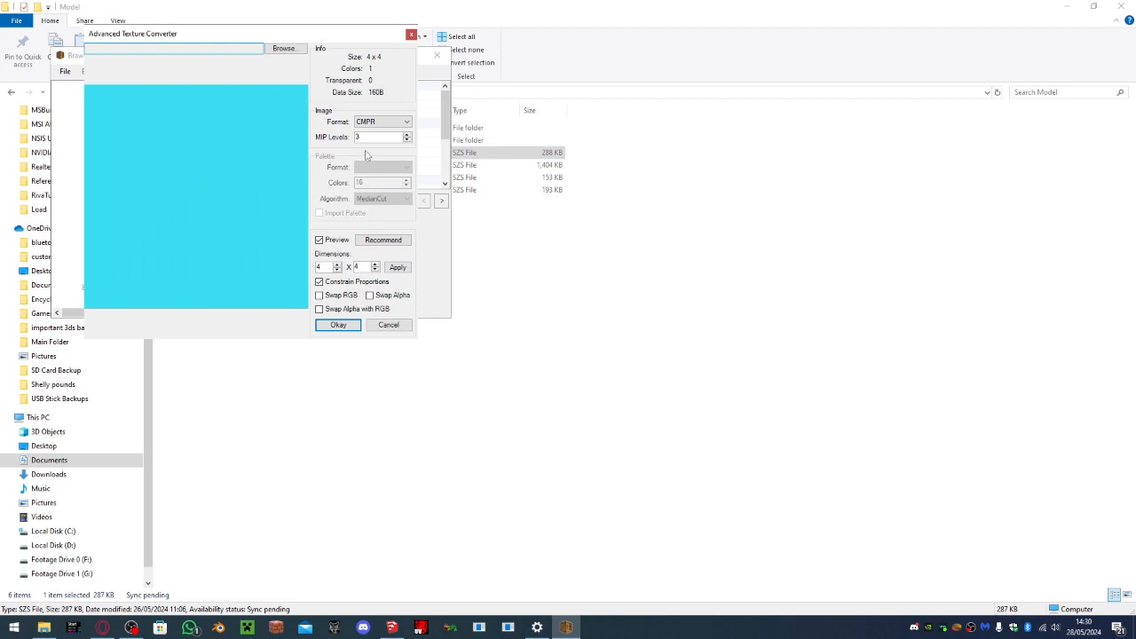
pyautogui.click(381, 138)
pyautogui.scroll(-1, 381, 137)
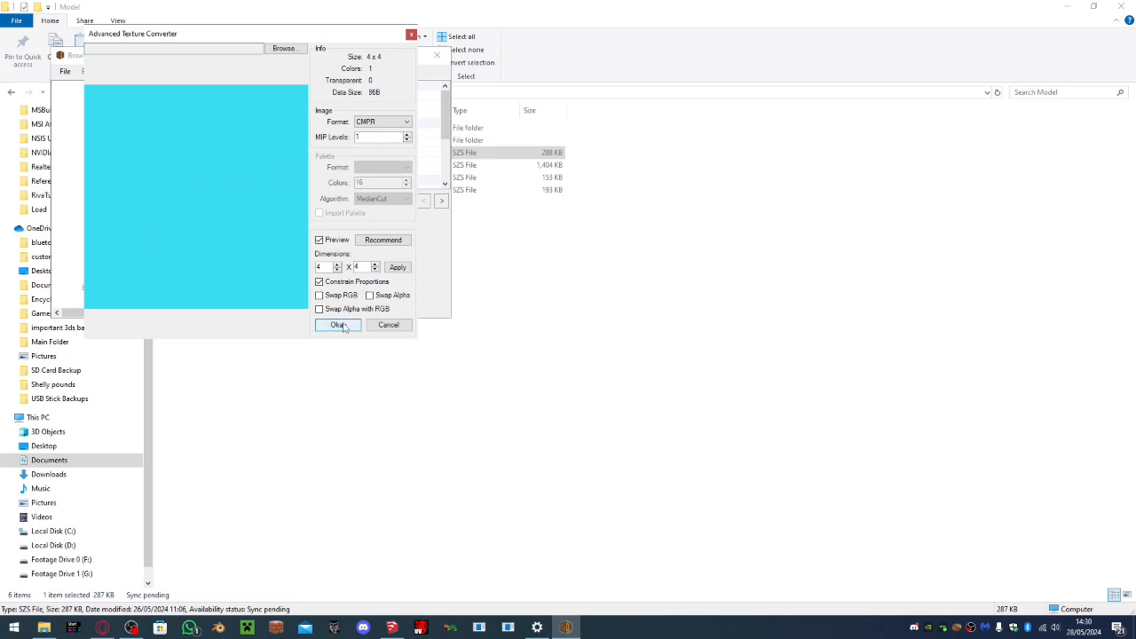
pyautogui.click(351, 329)
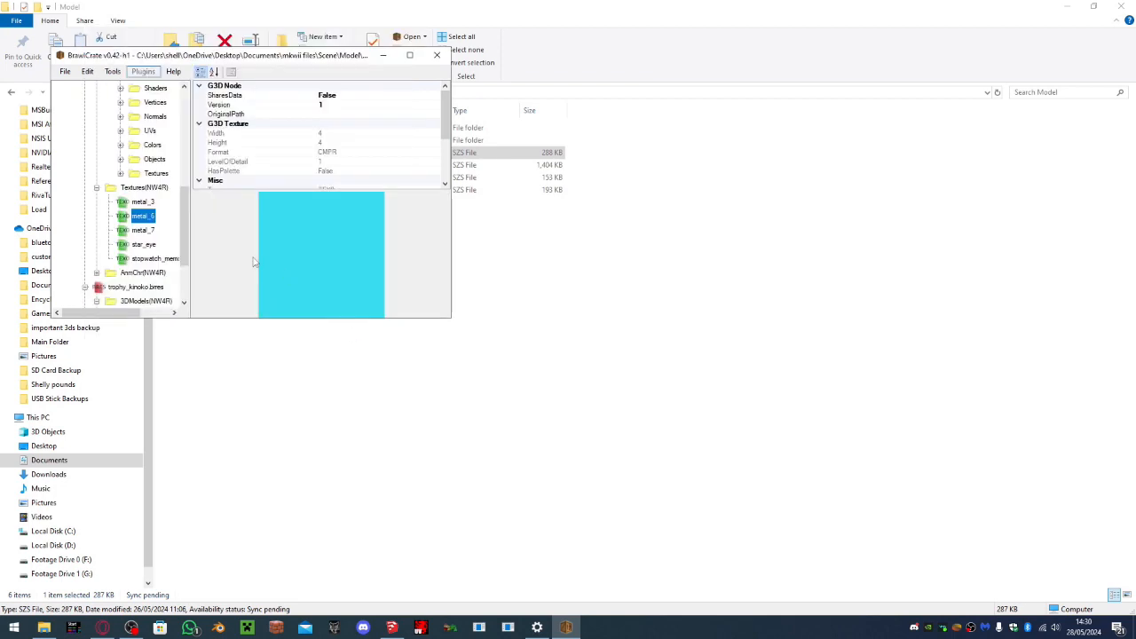
# Re-encode the metal_3 texture with its MIP levels set to 1
pyautogui.click(168, 202)
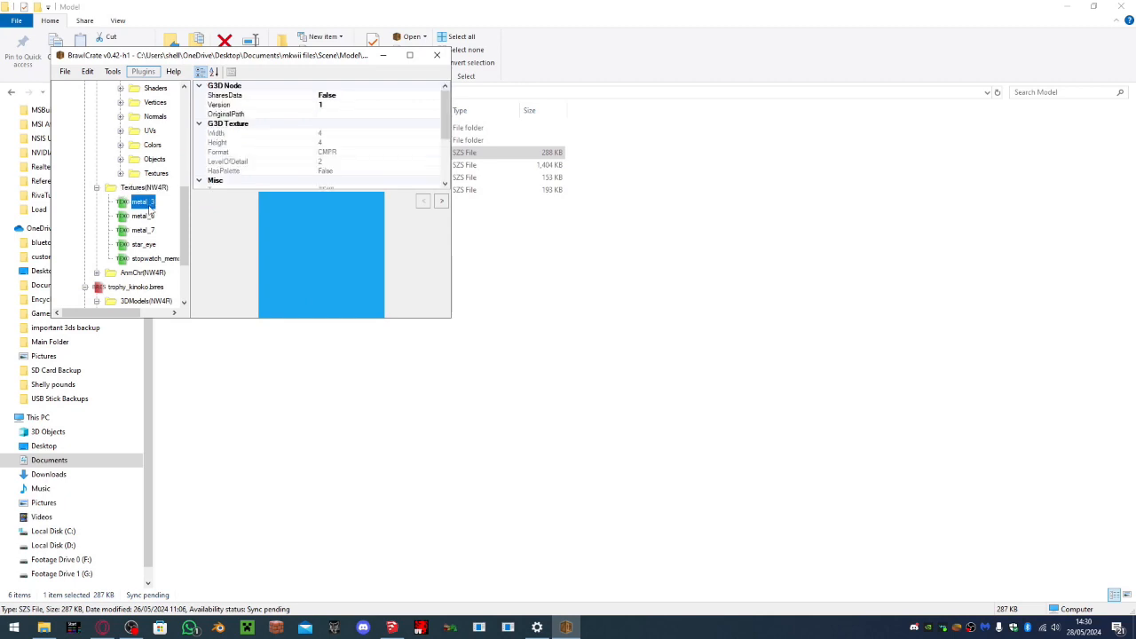
pyautogui.rightClick(149, 205)
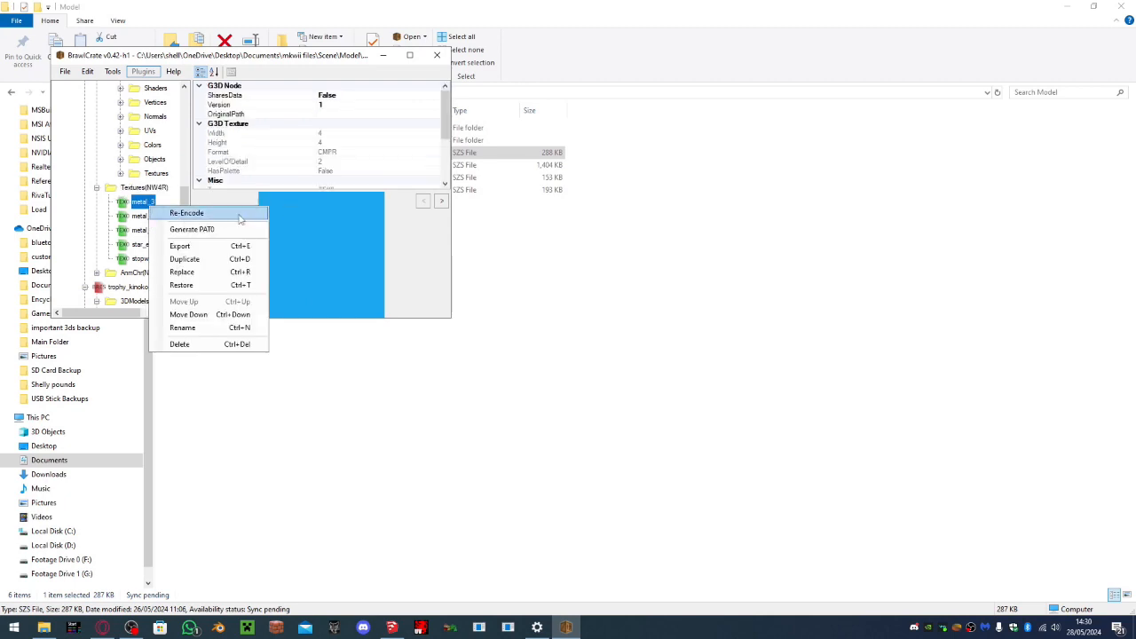
pyautogui.click(240, 215)
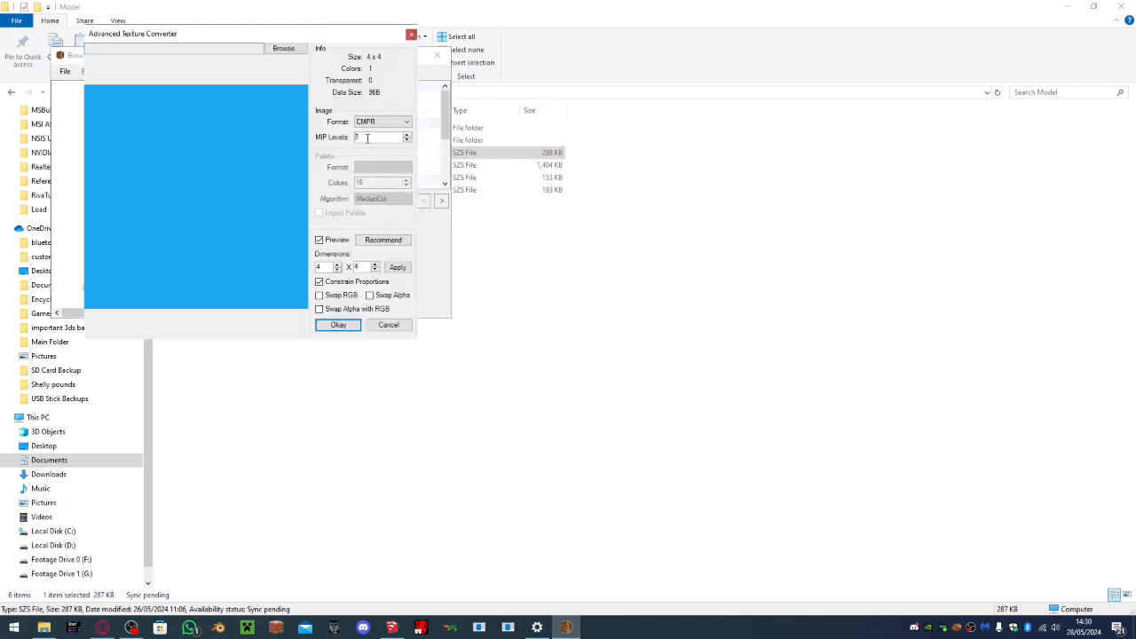
pyautogui.click(336, 325)
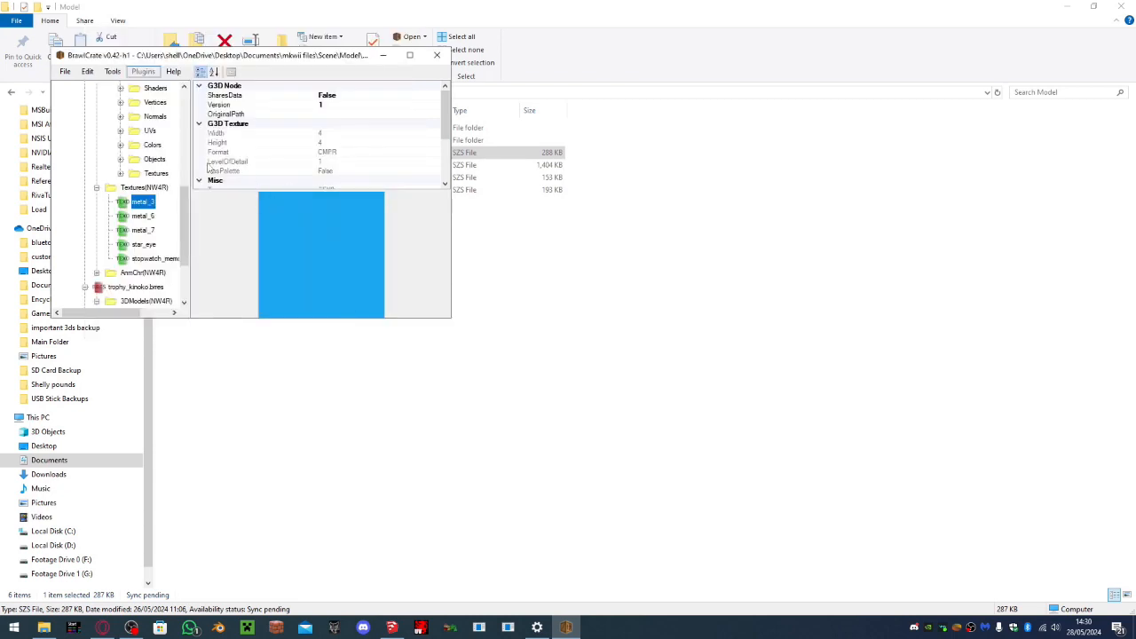
# Set the TEV color output Scale of Stage0 under the stop_watch model's Shader 0 to MultiplyBy1
pyautogui.scroll(3, 168, 186)
pyautogui.scroll(1, 174, 188)
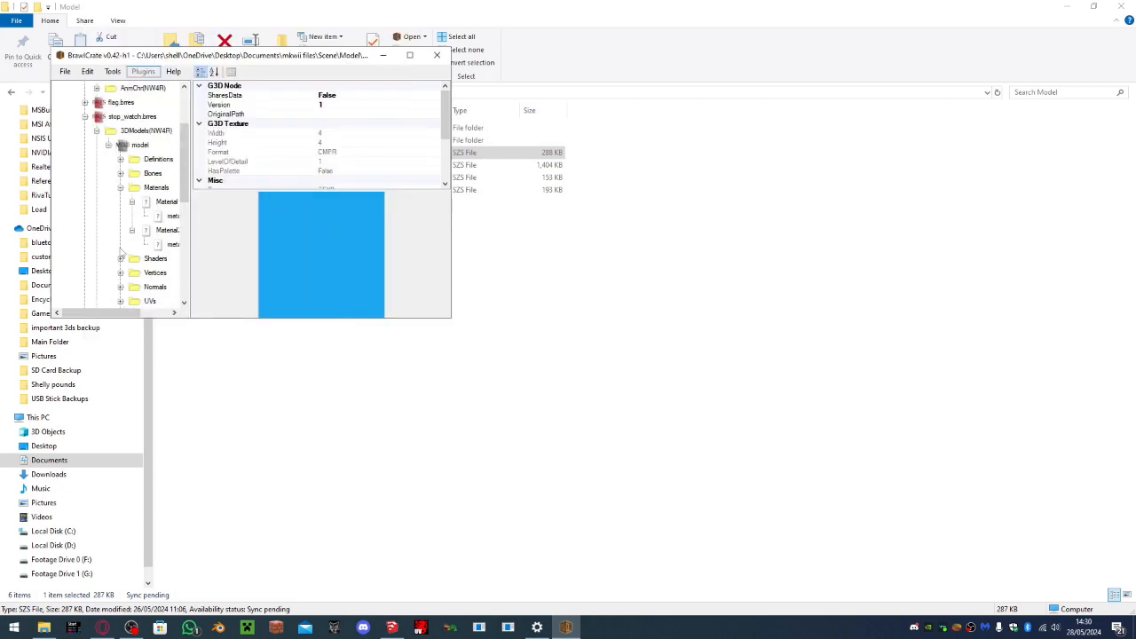
pyautogui.click(120, 259)
pyautogui.click(132, 273)
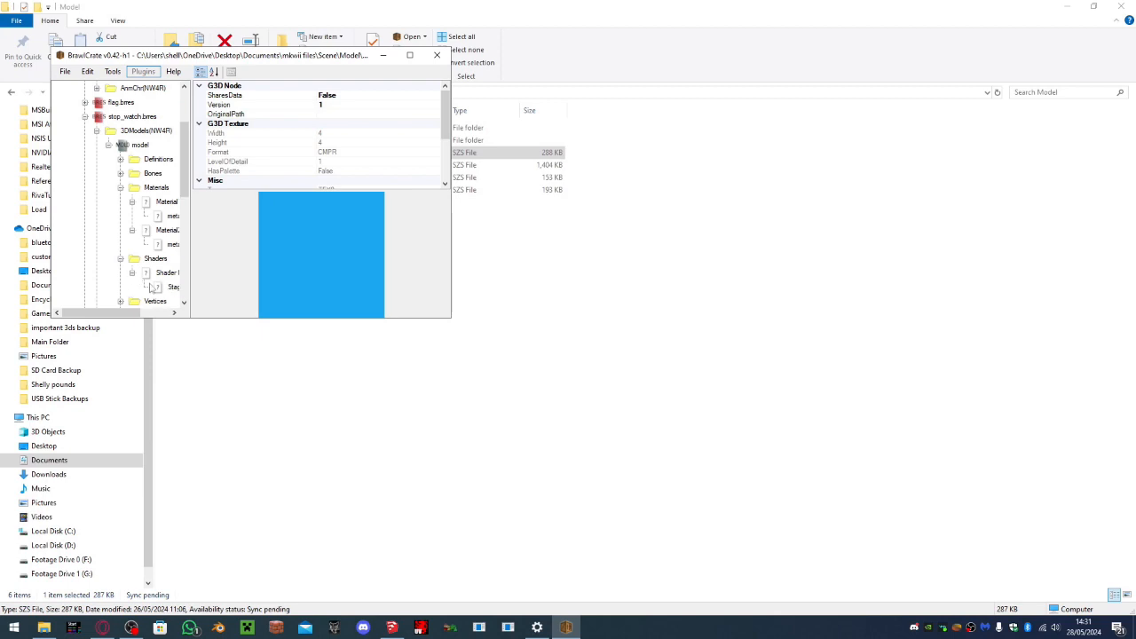
pyautogui.click(173, 286)
pyautogui.scroll(-1, 298, 119)
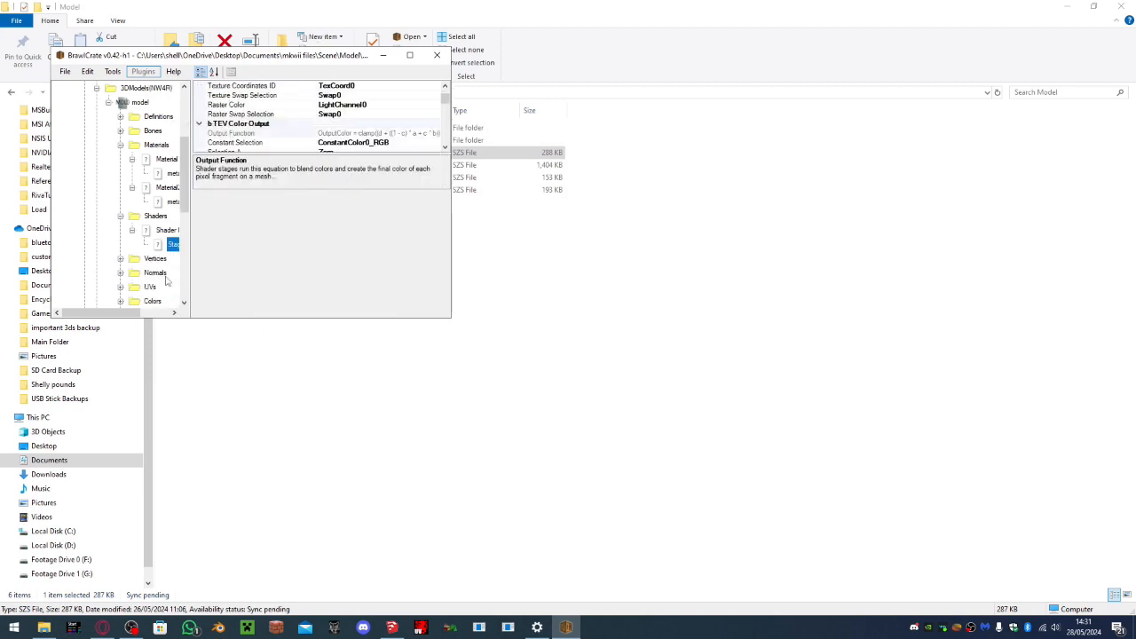
pyautogui.click(409, 55)
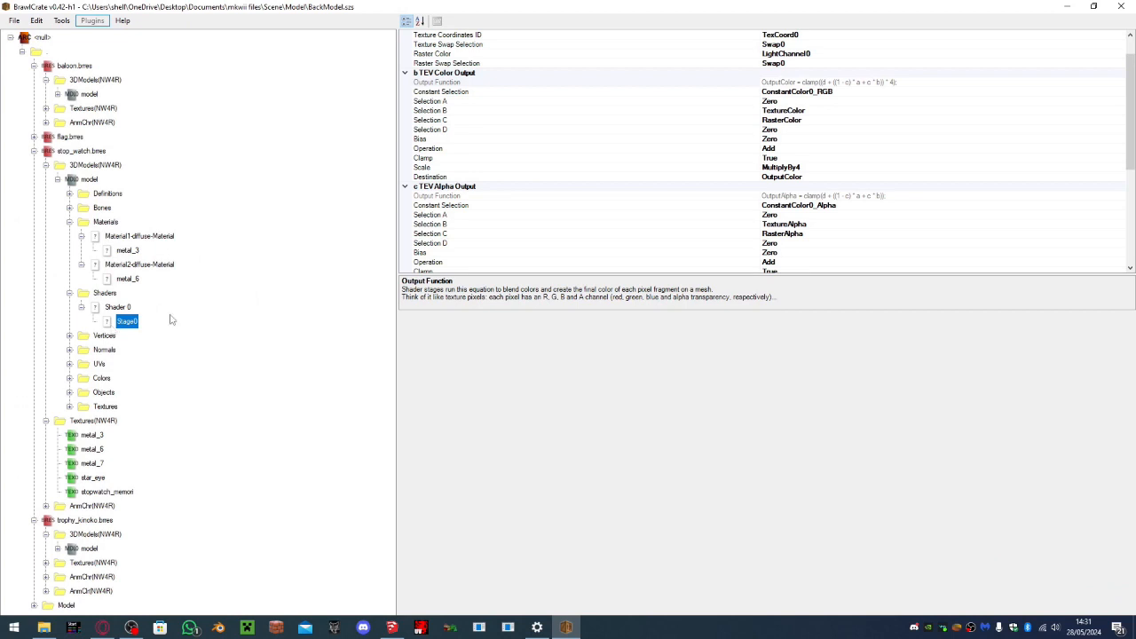
pyautogui.click(782, 167)
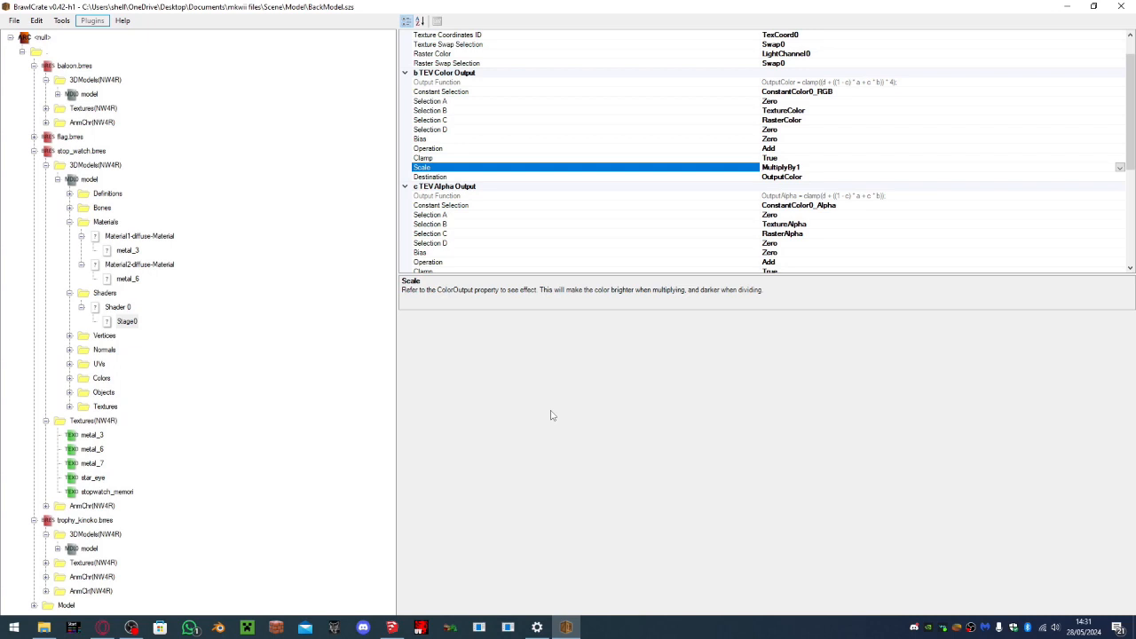
pyautogui.click(399, 417)
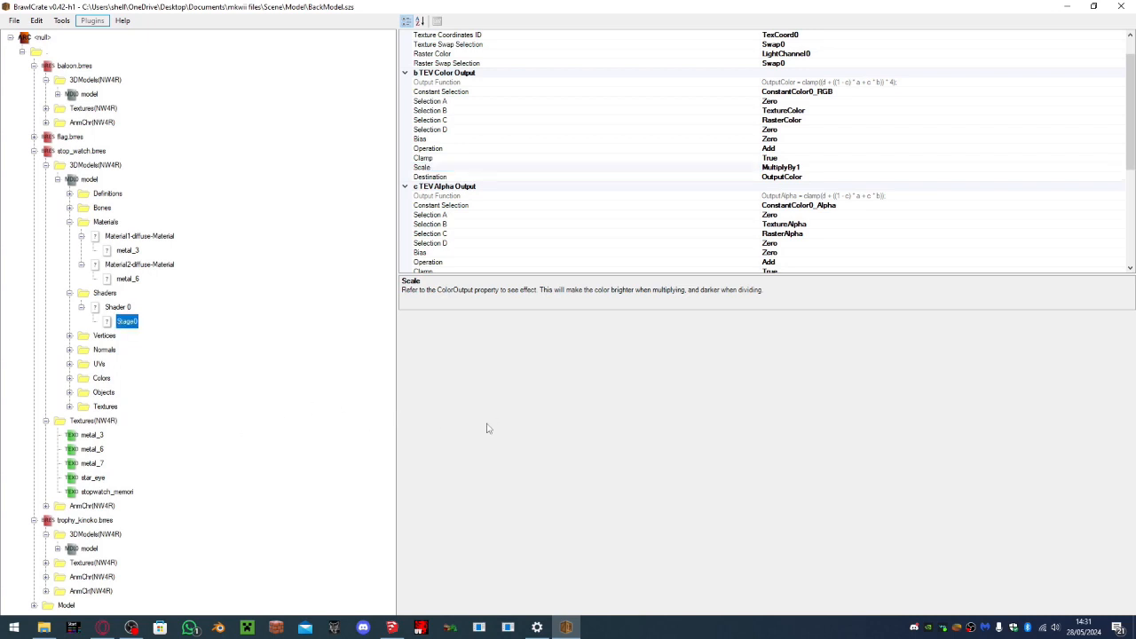
pyautogui.press('Up')
pyautogui.press('Down')
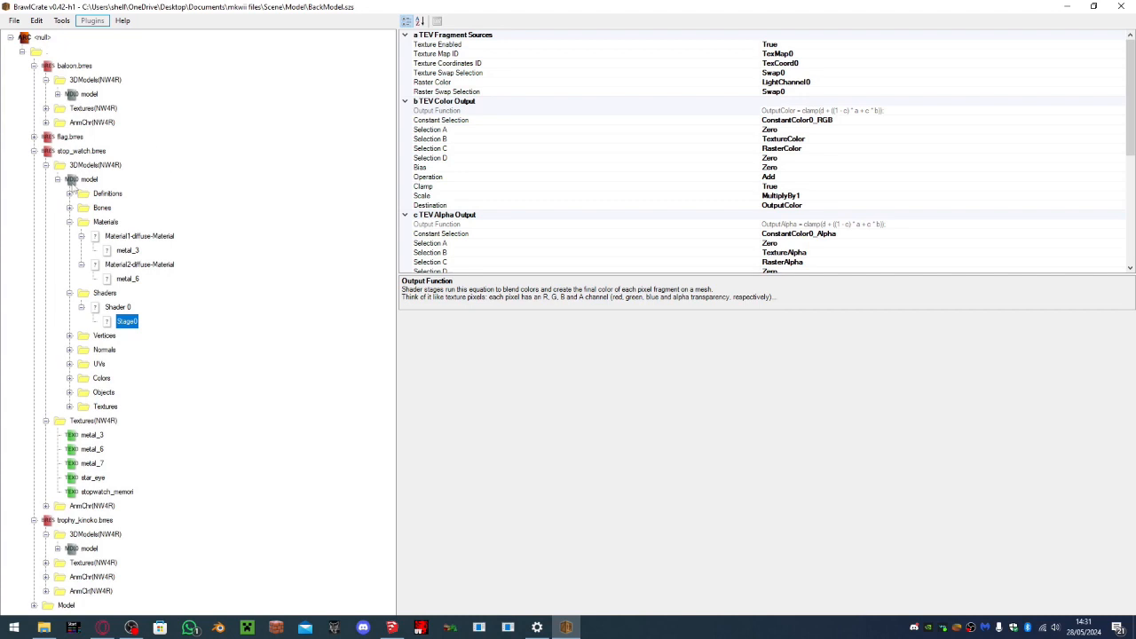
# Preview the stop_watch model and inspect it from several angles, including in the Advanced Model Editor
pyautogui.click(74, 180)
pyautogui.moveTo(1018, 322); pyautogui.dragTo(1025, 430, button='right')
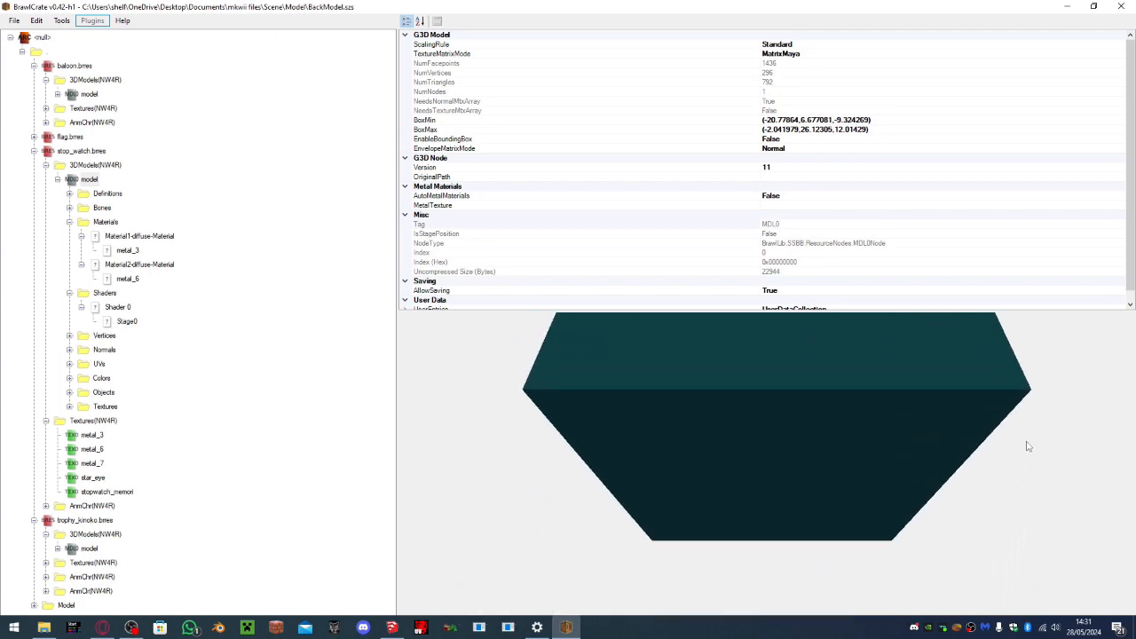
pyautogui.rightClick(93, 179)
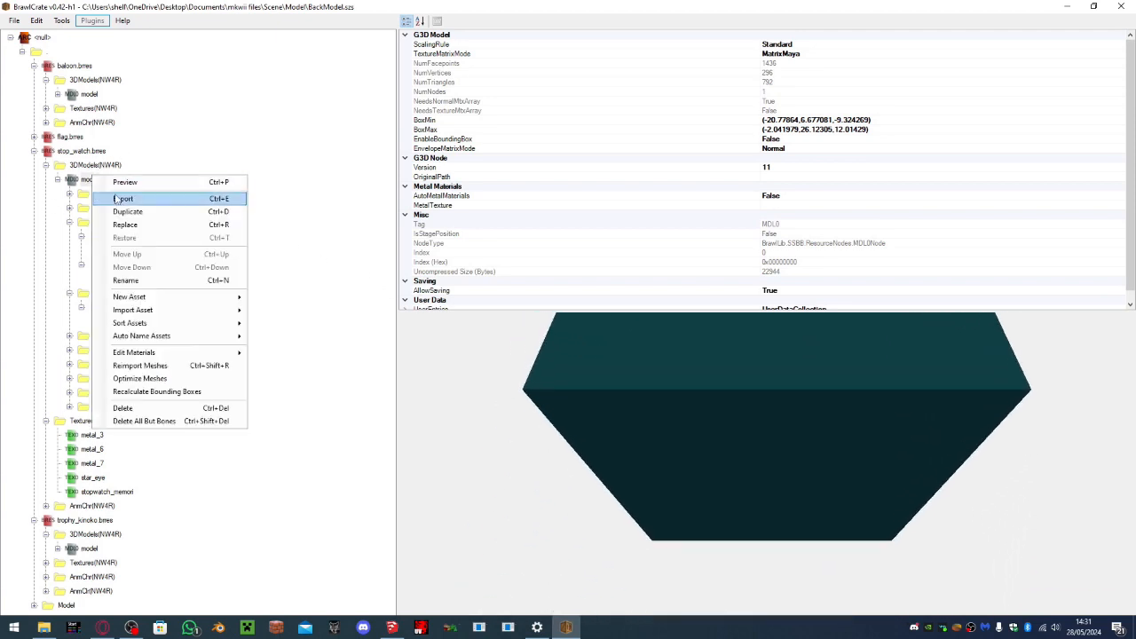
pyautogui.click(110, 186)
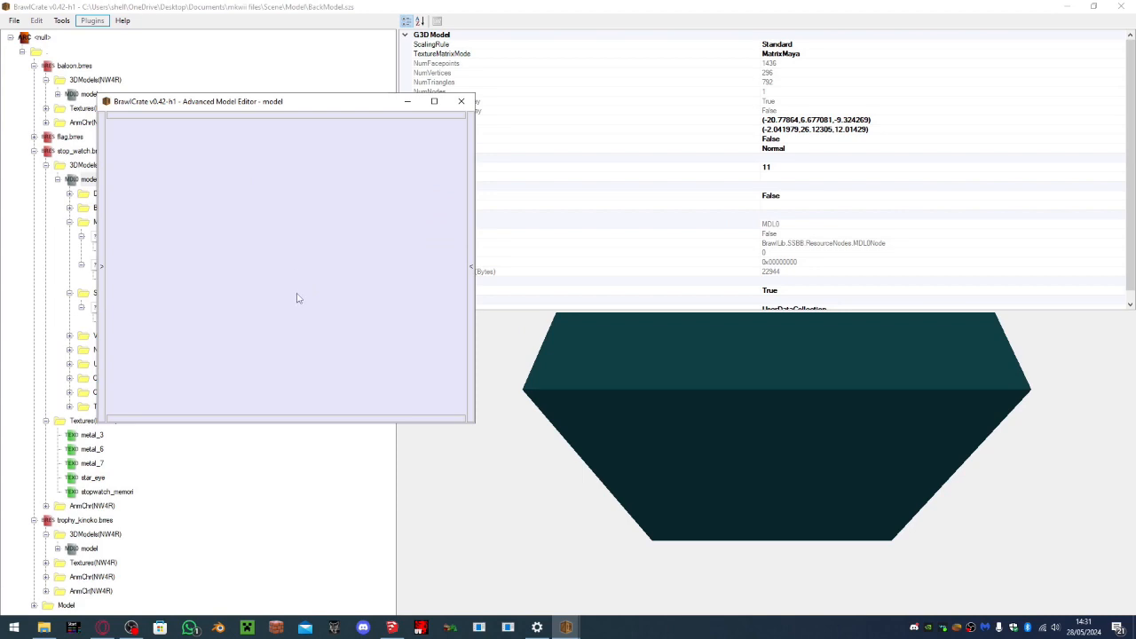
pyautogui.moveTo(377, 303); pyautogui.dragTo(371, 160, button='right')
pyautogui.click(464, 101)
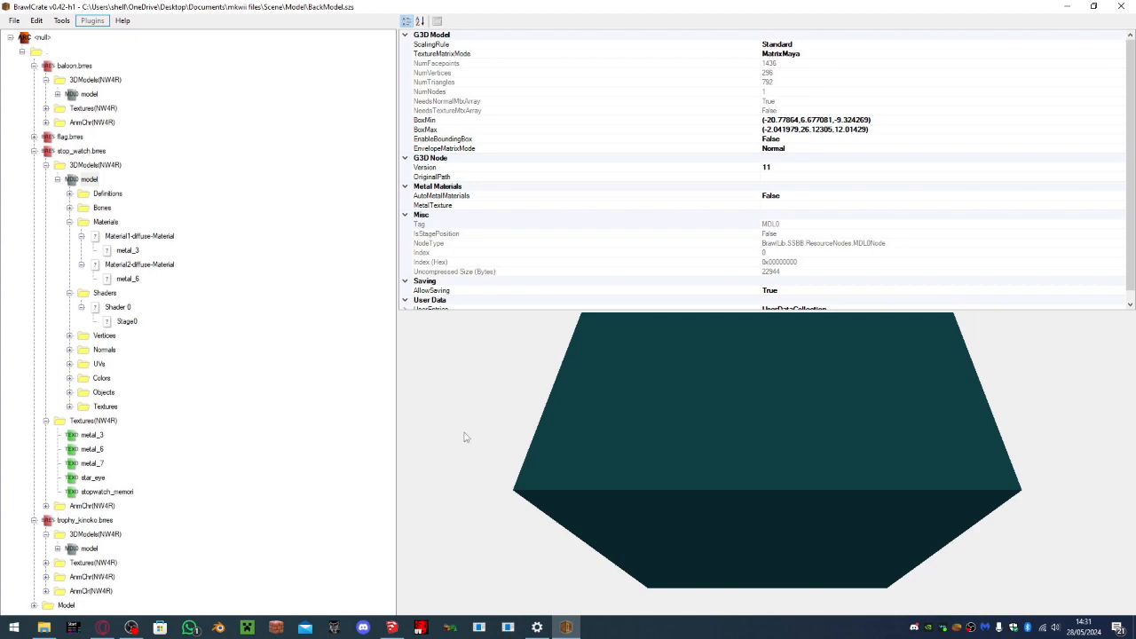
# Switch to SketchUp and rotate the entire studded brick so its four studs face upward
pyautogui.click(392, 628)
pyautogui.moveTo(488, 512); pyautogui.dragTo(521, 122, button='middle')
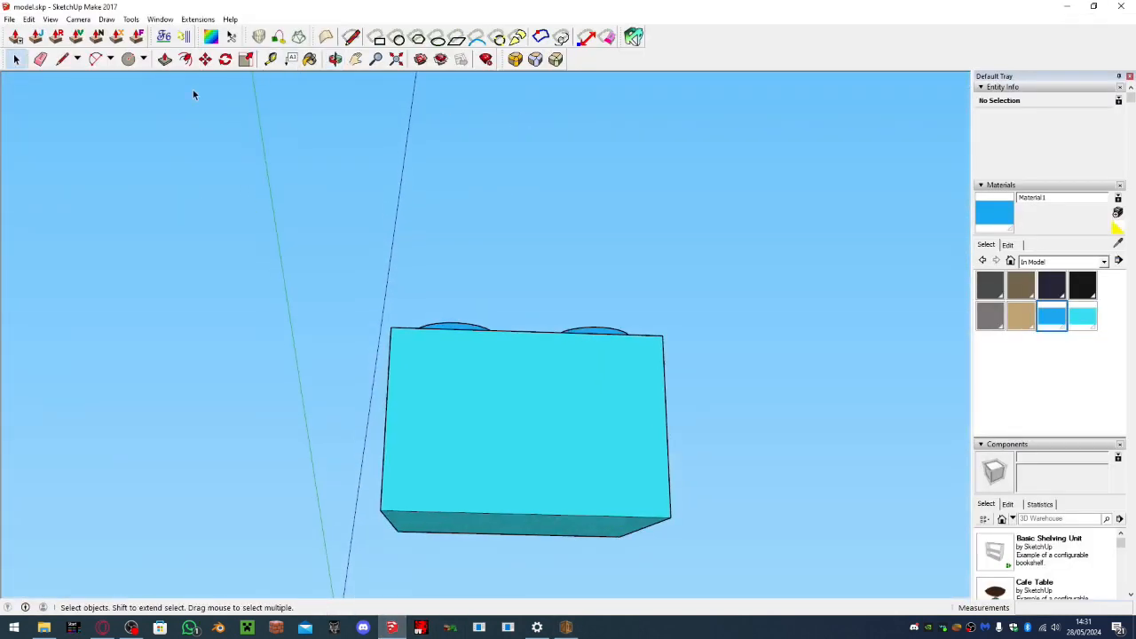
pyautogui.moveTo(164, 111); pyautogui.dragTo(159, 110)
pyautogui.moveTo(400, 337); pyautogui.dragTo(787, 310, button='middle')
pyautogui.moveTo(432, 251); pyautogui.dragTo(112, 134, button='middle')
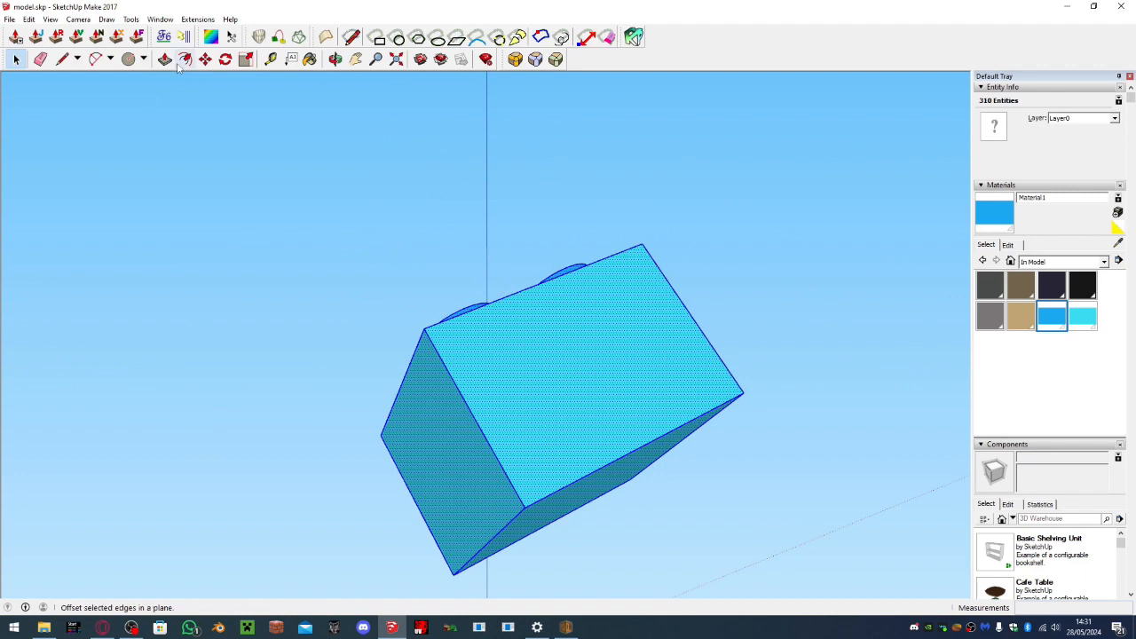
pyautogui.click(225, 59)
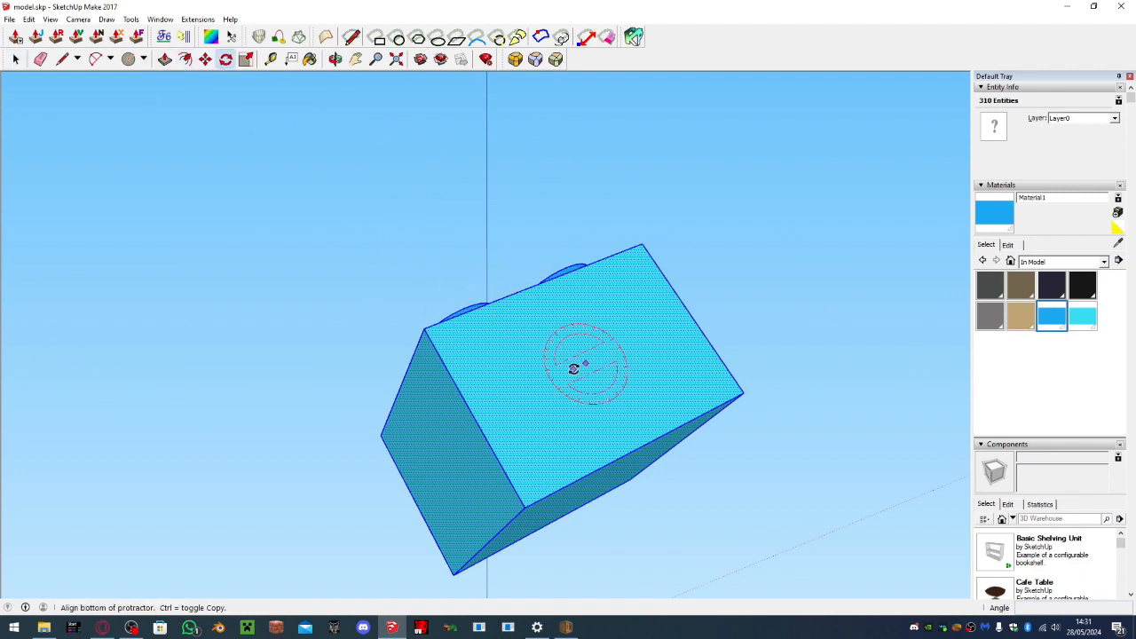
pyautogui.click(573, 369)
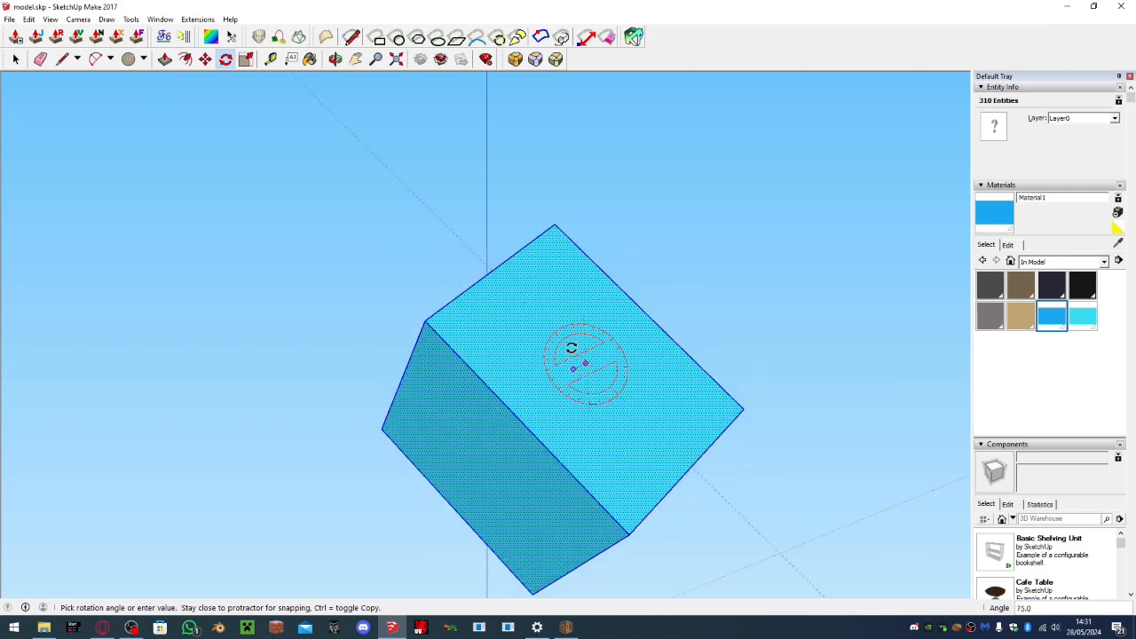
pyautogui.moveTo(572, 347)
pyautogui.mouseDown(button='middle')
pyautogui.moveTo(482, 411)
pyautogui.moveTo(418, 388)
pyautogui.moveTo(470, 363)
pyautogui.moveTo(416, 424)
pyautogui.moveTo(363, 442)
pyautogui.moveTo(464, 406)
pyautogui.moveTo(406, 426)
pyautogui.moveTo(473, 423)
pyautogui.moveTo(169, 139)
pyautogui.mouseUp(button='middle')
pyautogui.press('Escape')
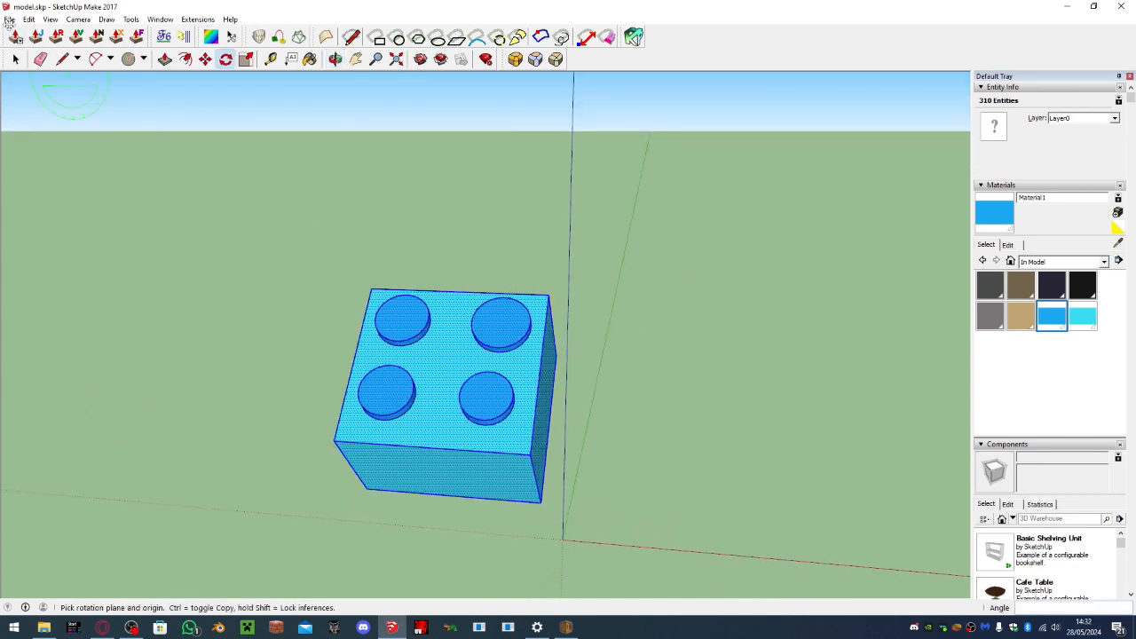
# Export the rotated brick with OBJexporter, overwriting model.obj in the lego backmodel folder
pyautogui.click(9, 18)
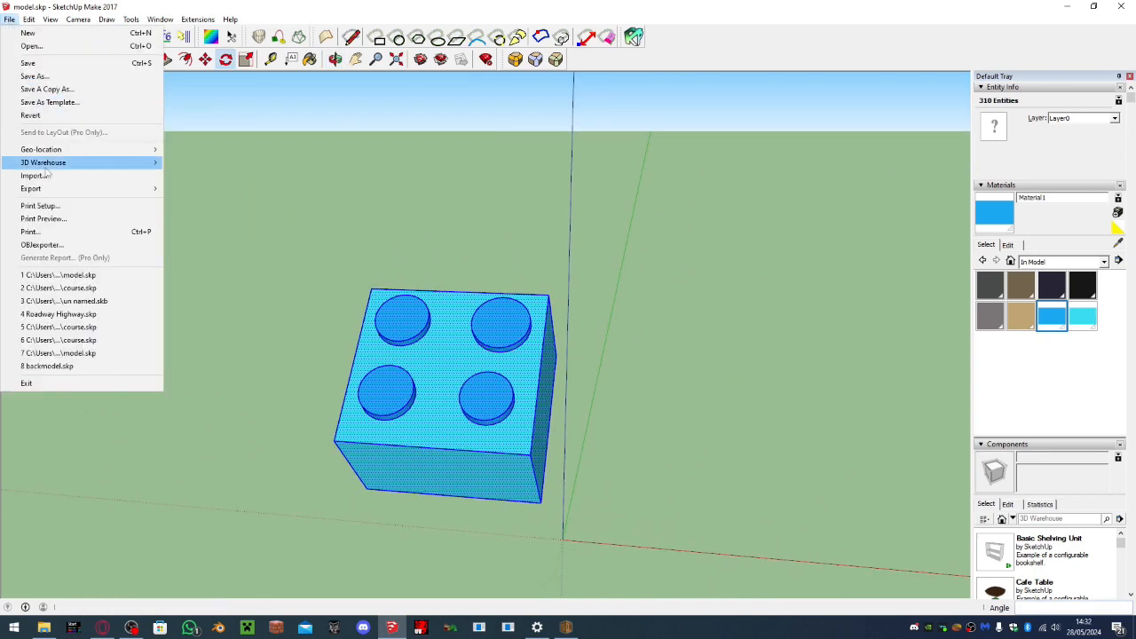
pyautogui.click(53, 241)
pyautogui.click(1033, 593)
pyautogui.click(588, 316)
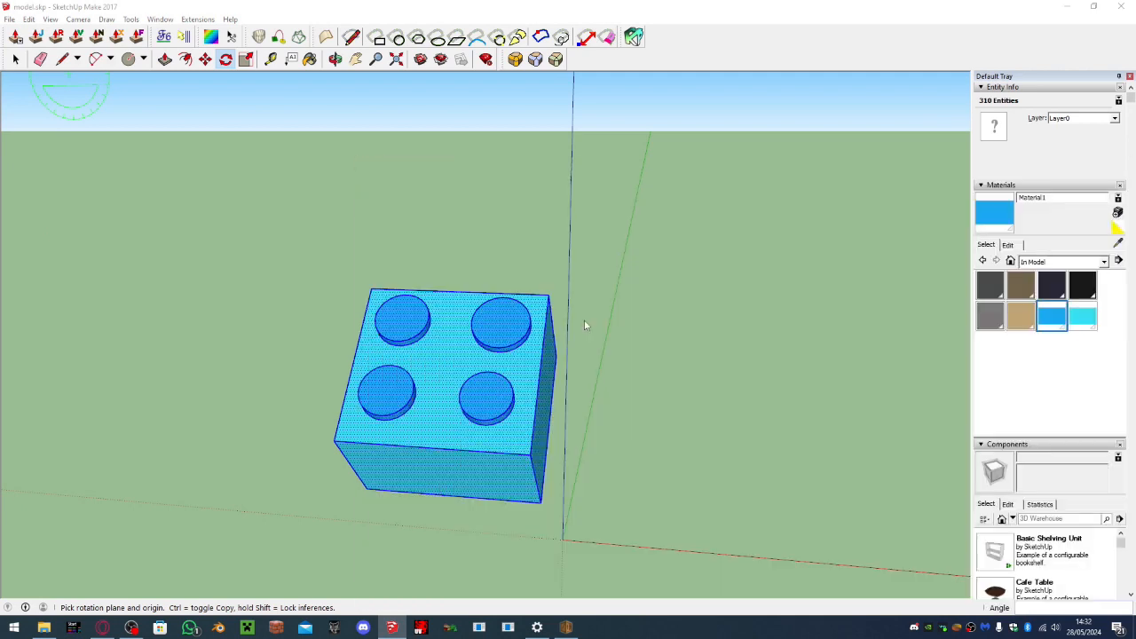
pyautogui.click(566, 339)
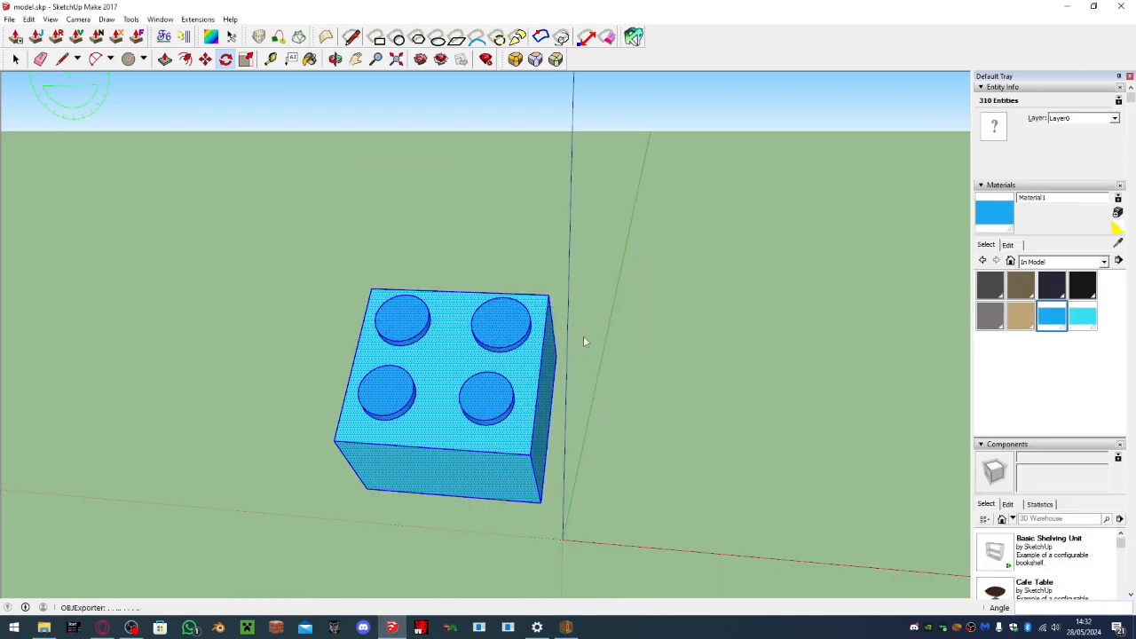
# In FBX Converter, convert model.obj from the lego backmodel folder to FBX 2013, overwriting the existing model.fbx
pyautogui.click(335, 627)
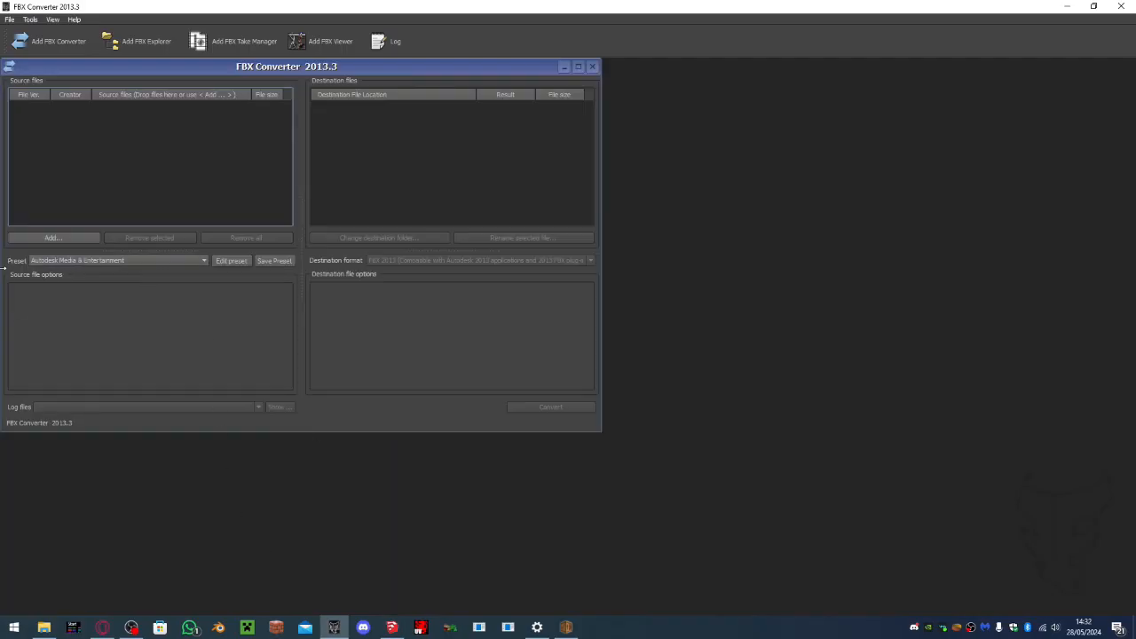
pyautogui.click(66, 239)
pyautogui.click(198, 140)
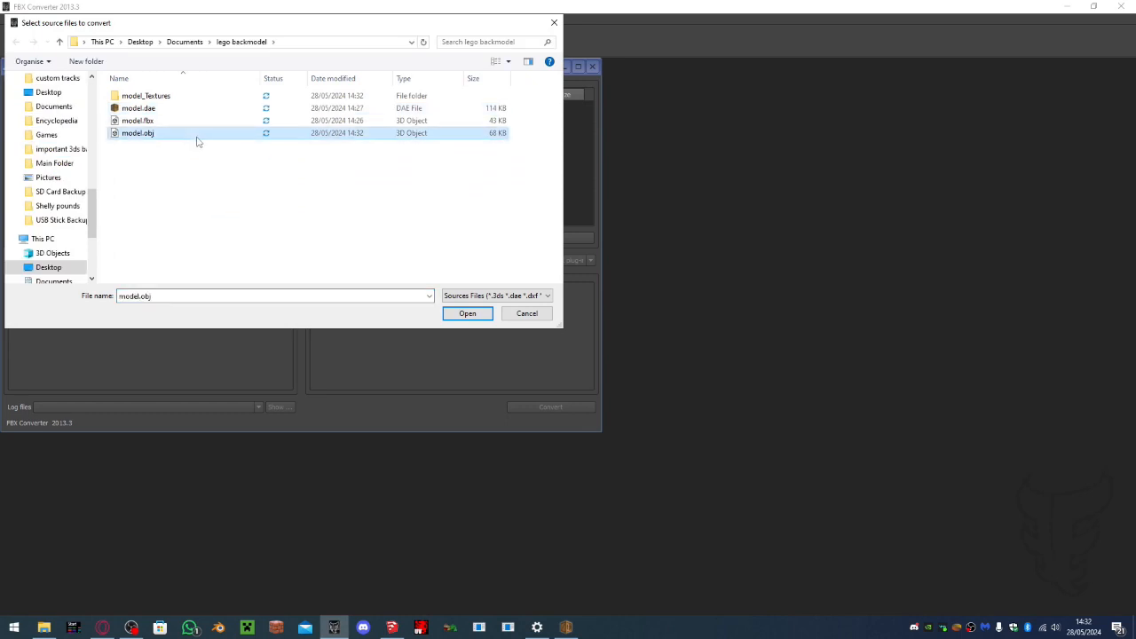
pyautogui.doubleClick(197, 141)
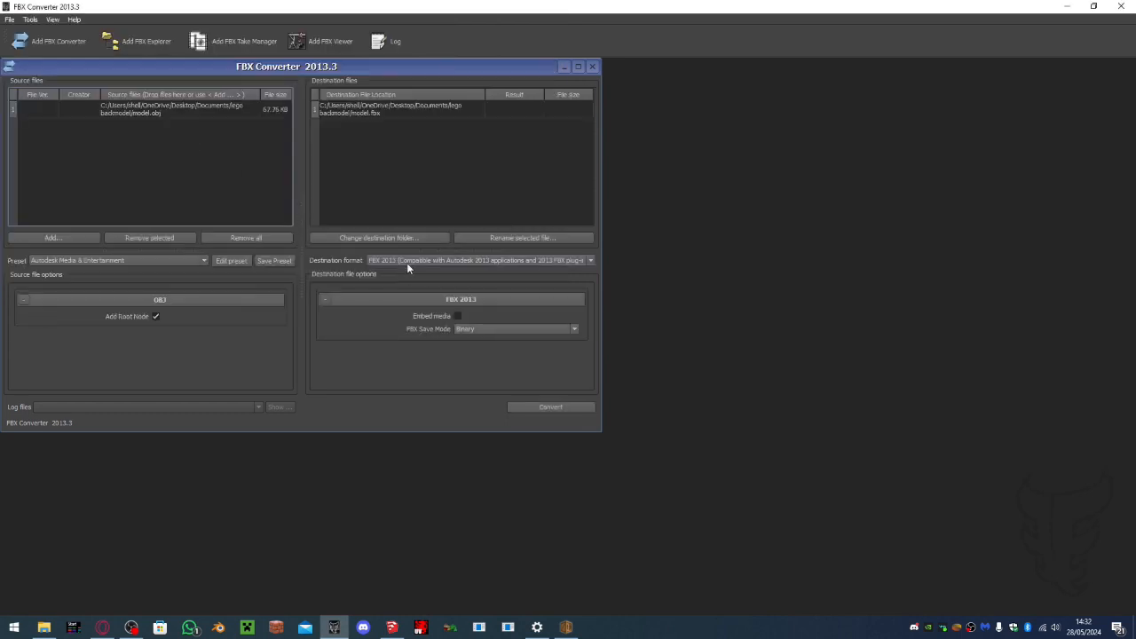
pyautogui.click(557, 406)
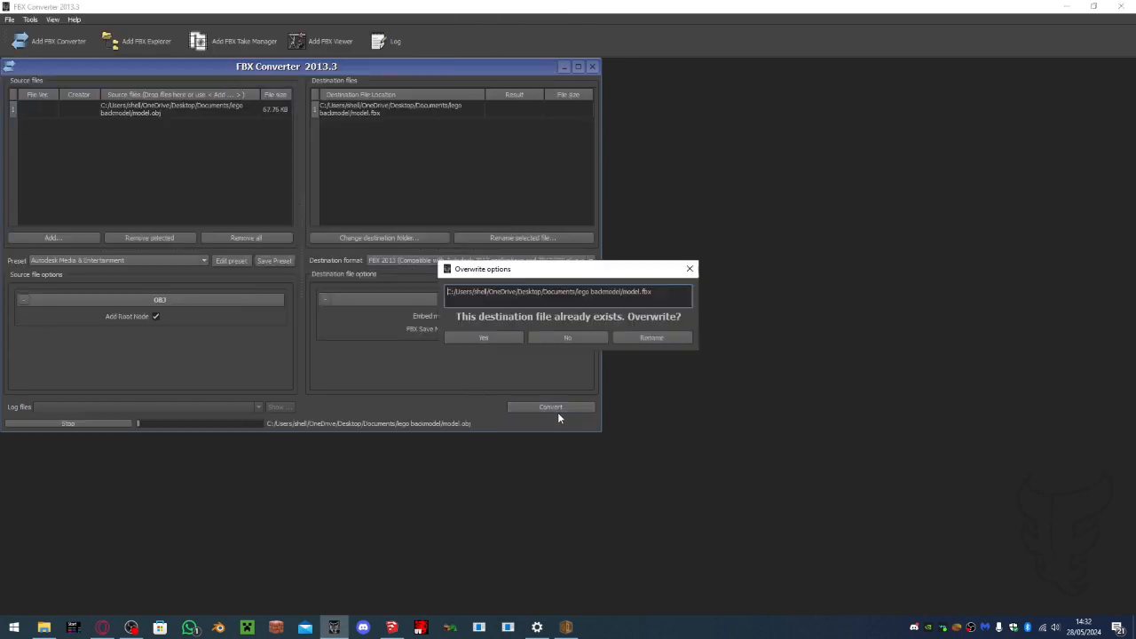
pyautogui.click(494, 338)
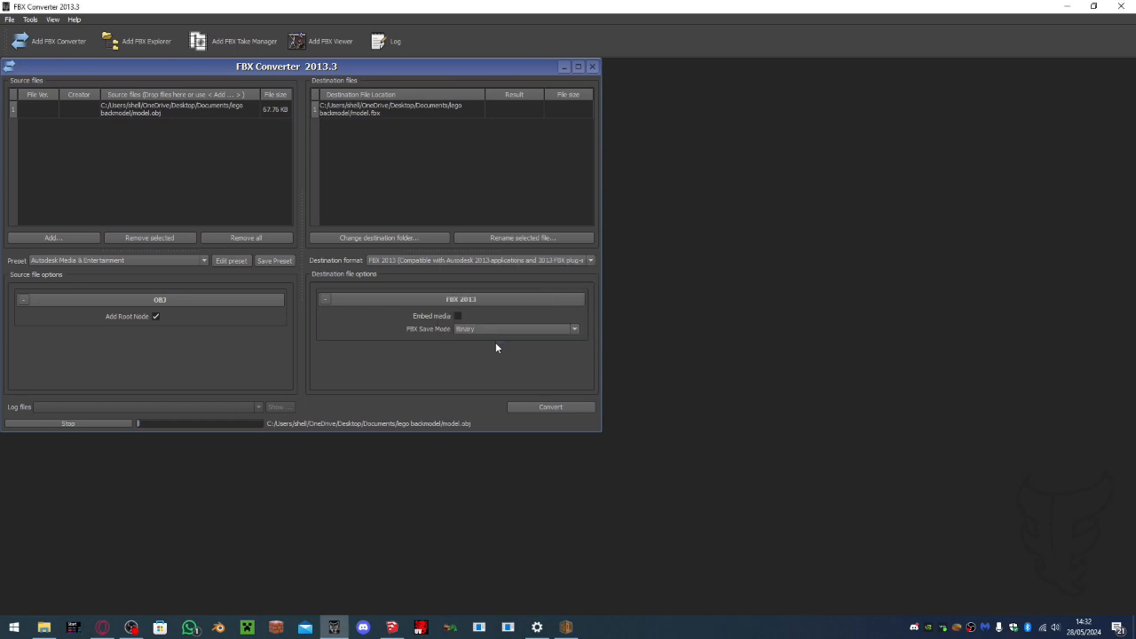
# Clear the source list, convert model.fbx to DAE Collada over the existing model.dae, and close the converter
pyautogui.click(234, 240)
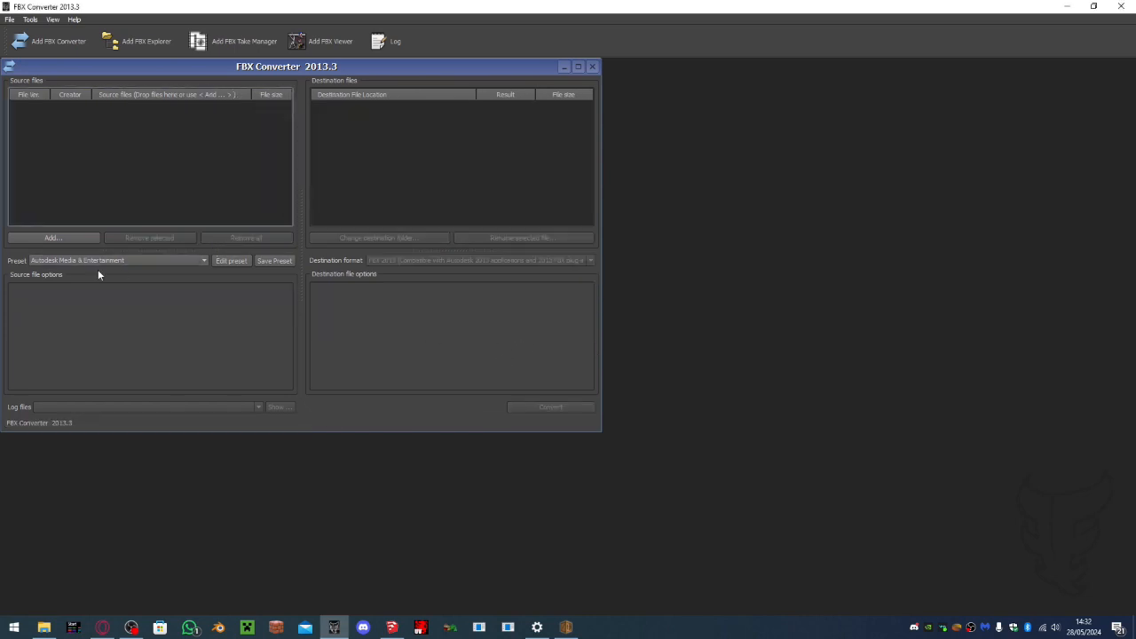
pyautogui.click(52, 239)
pyautogui.doubleClick(253, 119)
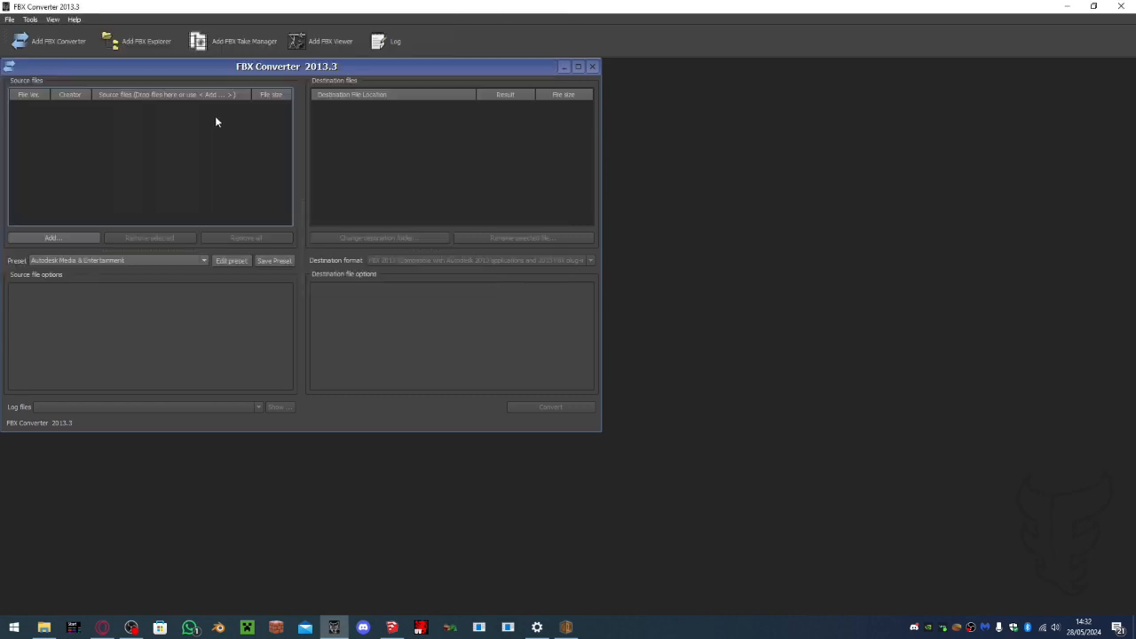
pyautogui.click(446, 256)
pyautogui.click(404, 329)
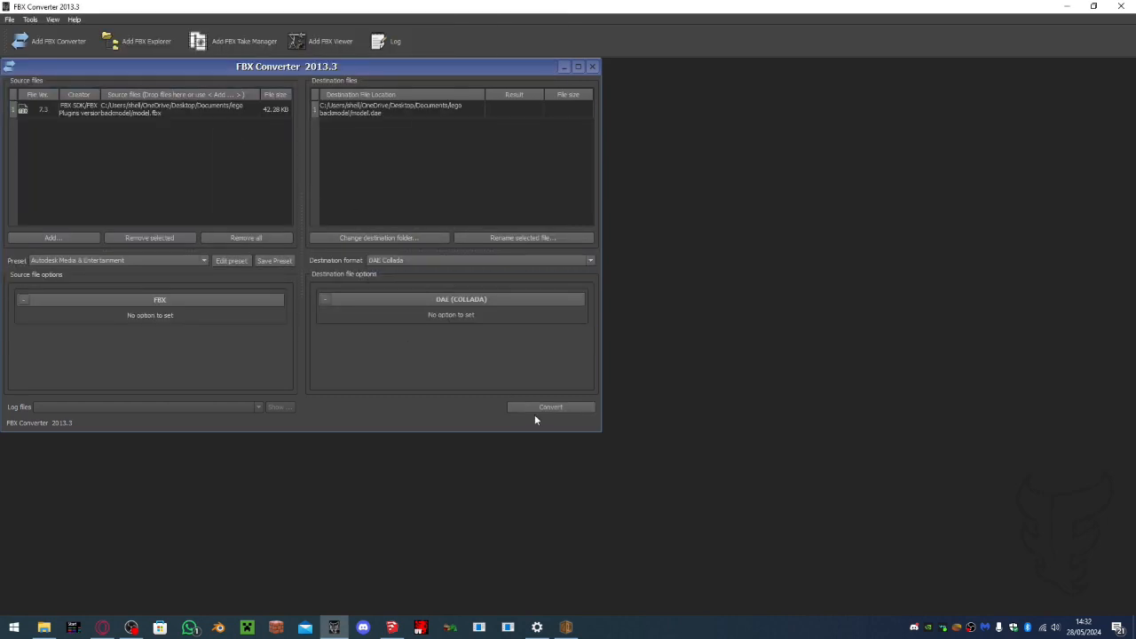
pyautogui.click(560, 407)
pyautogui.click(511, 342)
pyautogui.click(1125, 5)
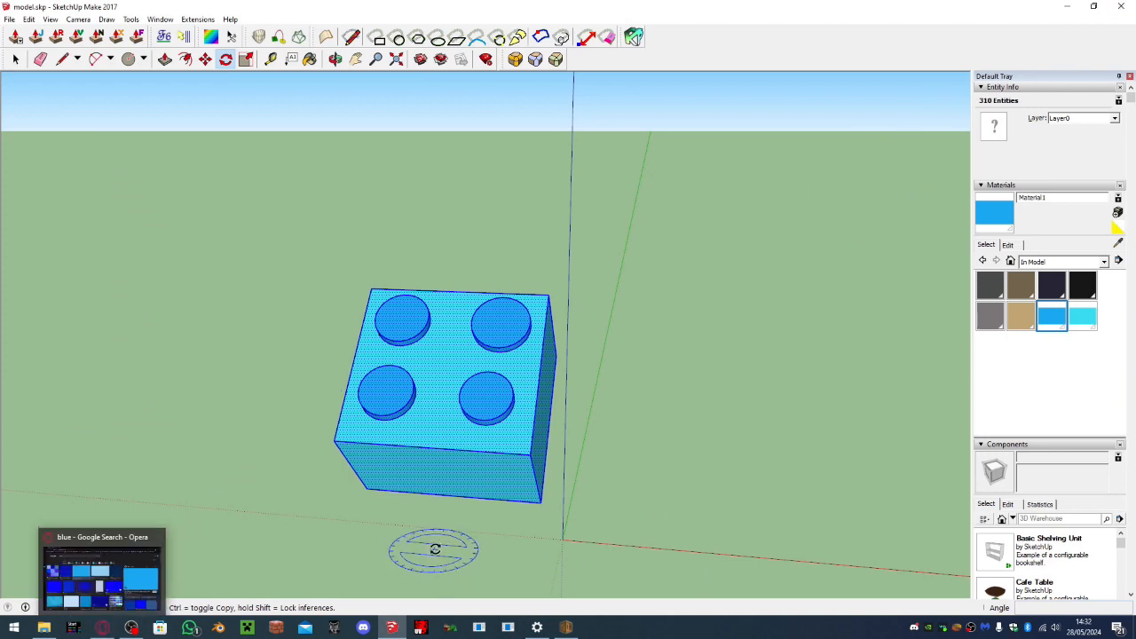
# Switch to BrawlCrate and replace the stop_watch model with model.dae from the lego backmodel folder, keeping the current import settings
pyautogui.click(543, 567)
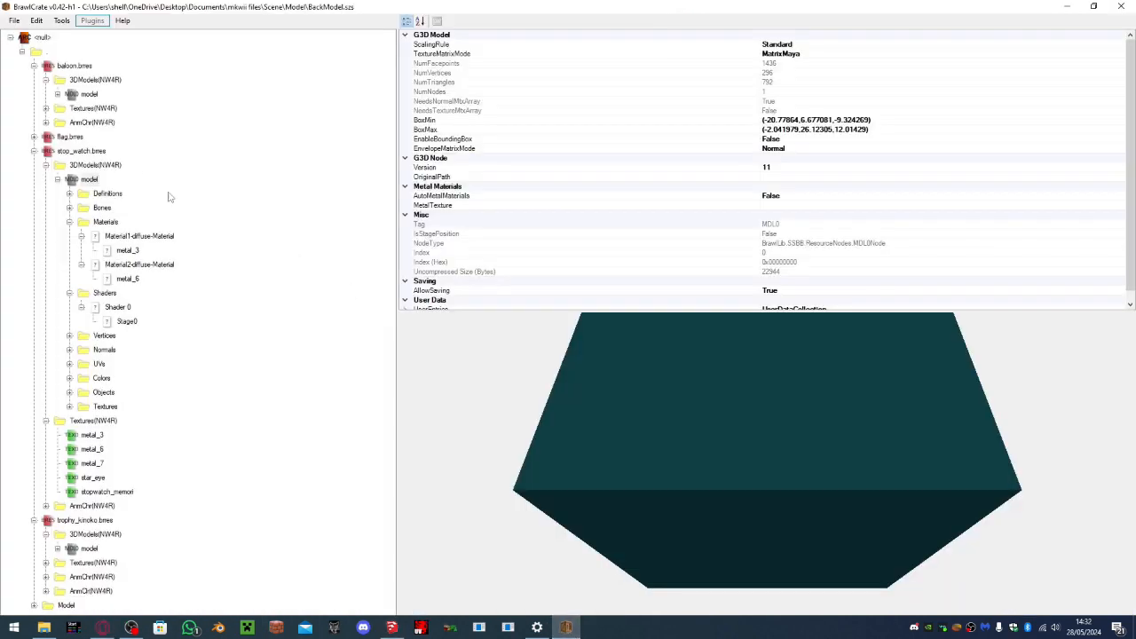
pyautogui.rightClick(95, 180)
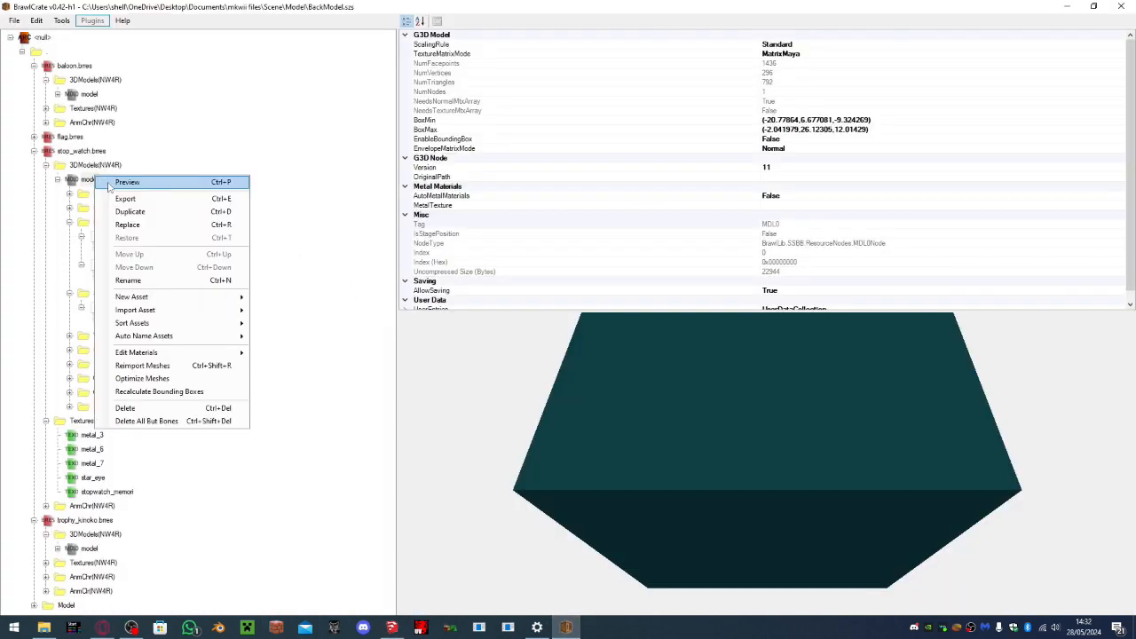
pyautogui.click(144, 237)
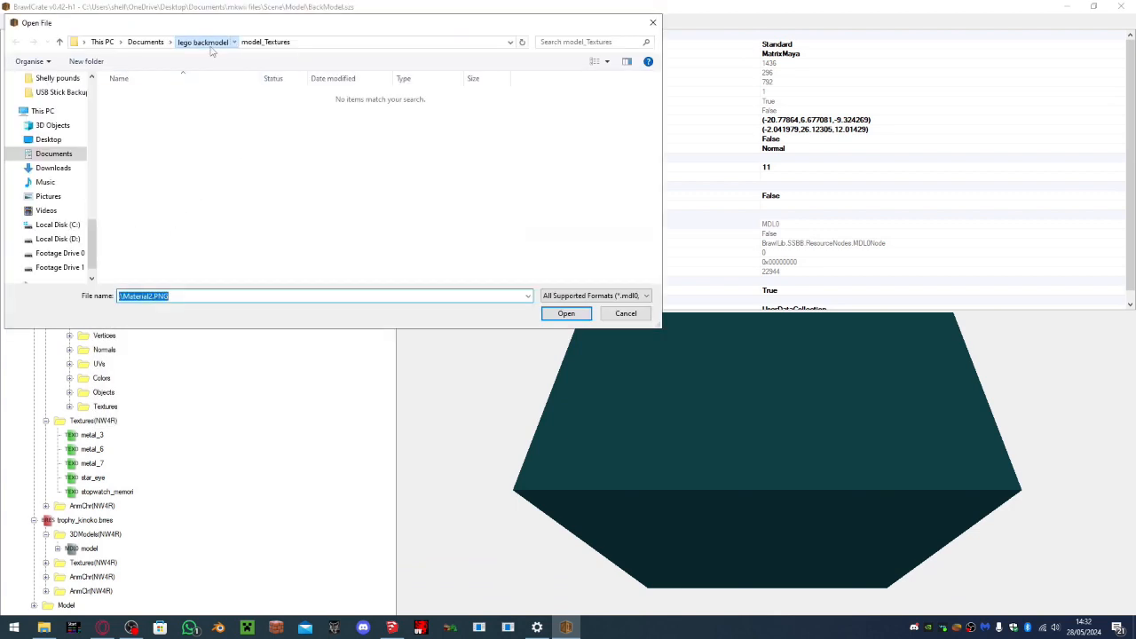
pyautogui.click(202, 41)
pyautogui.doubleClick(138, 107)
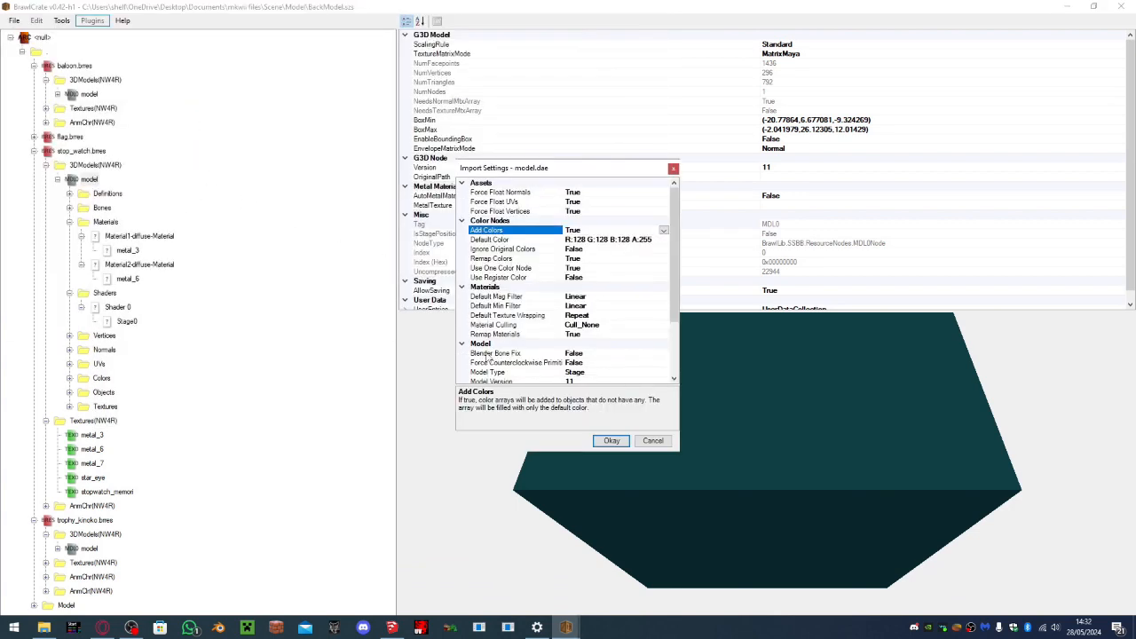
pyautogui.click(612, 441)
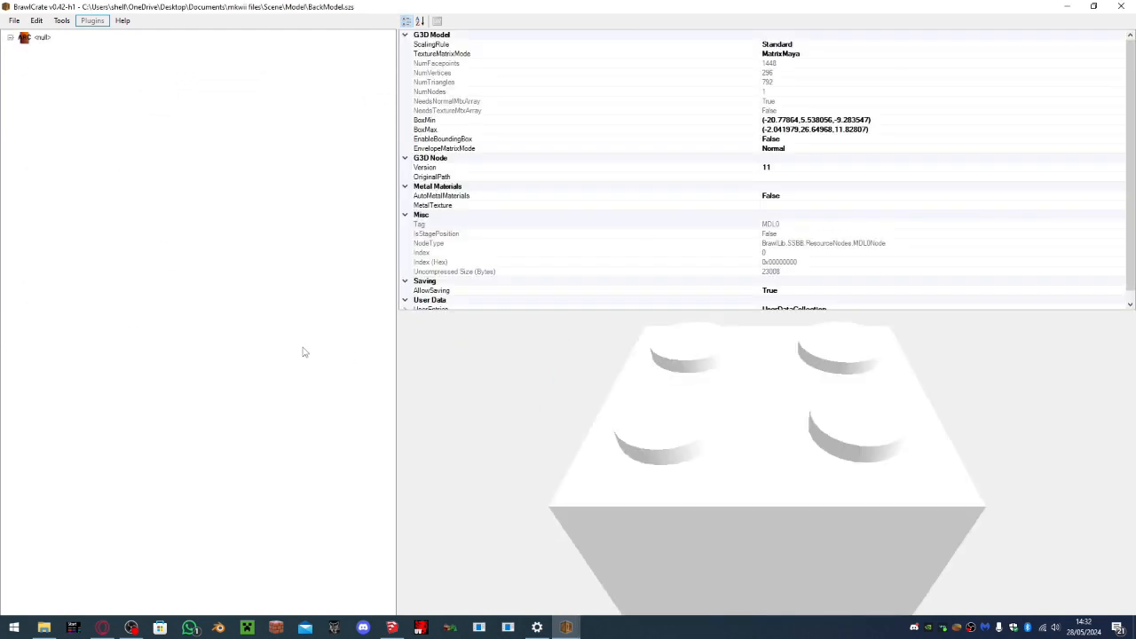
# Rename the Material1 texture reference under the stop_watch model's Material1-diffuse-Material to metal_3
pyautogui.click(10, 38)
pyautogui.click(10, 39)
pyautogui.click(11, 38)
pyautogui.click(85, 195)
pyautogui.click(88, 208)
pyautogui.click(89, 180)
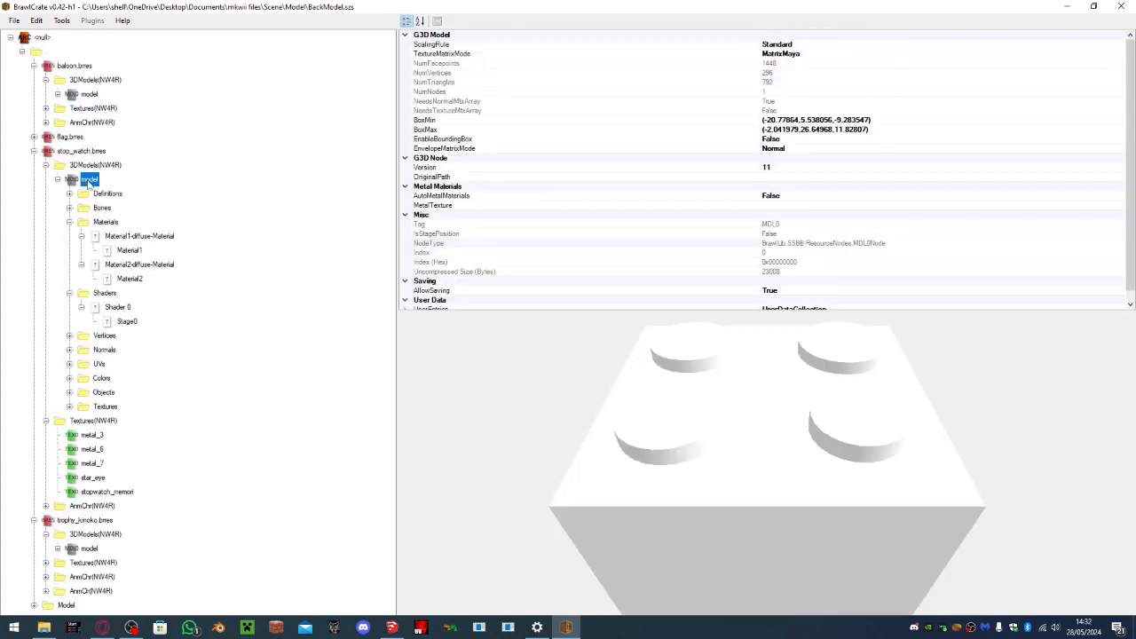
pyautogui.click(113, 252)
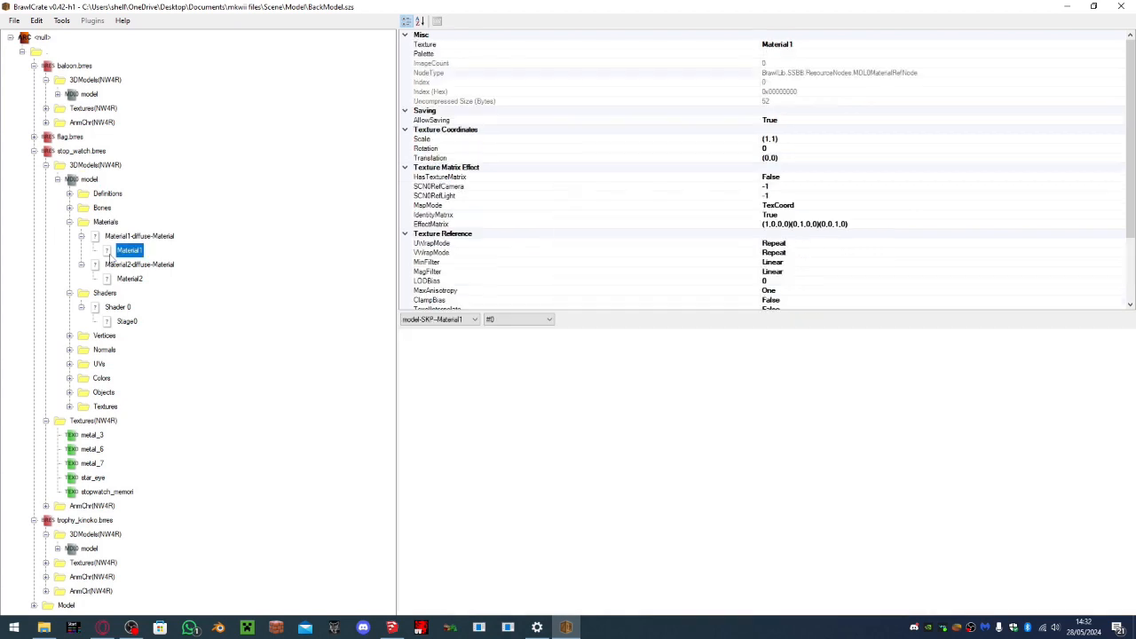
pyautogui.rightClick(111, 254)
pyautogui.click(150, 344)
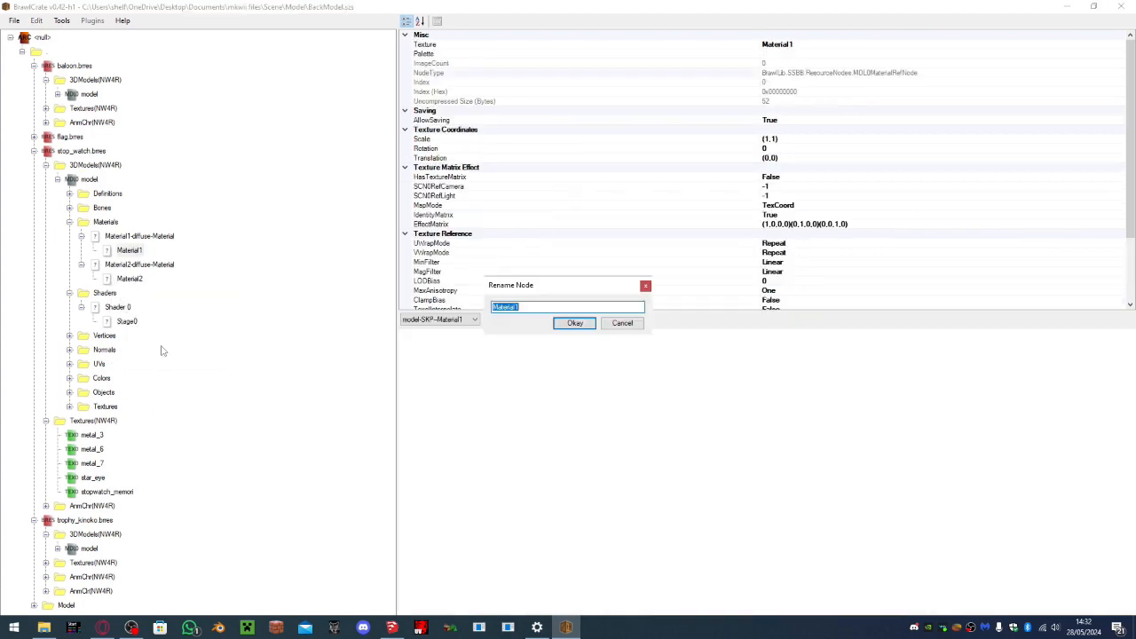
pyautogui.write('m')
pyautogui.press('Return')
# Rename the Material2 texture reference under the stop_watch model's Material2-diffuse-Material to metal_6
pyautogui.click(142, 265)
pyautogui.rightClick(143, 279)
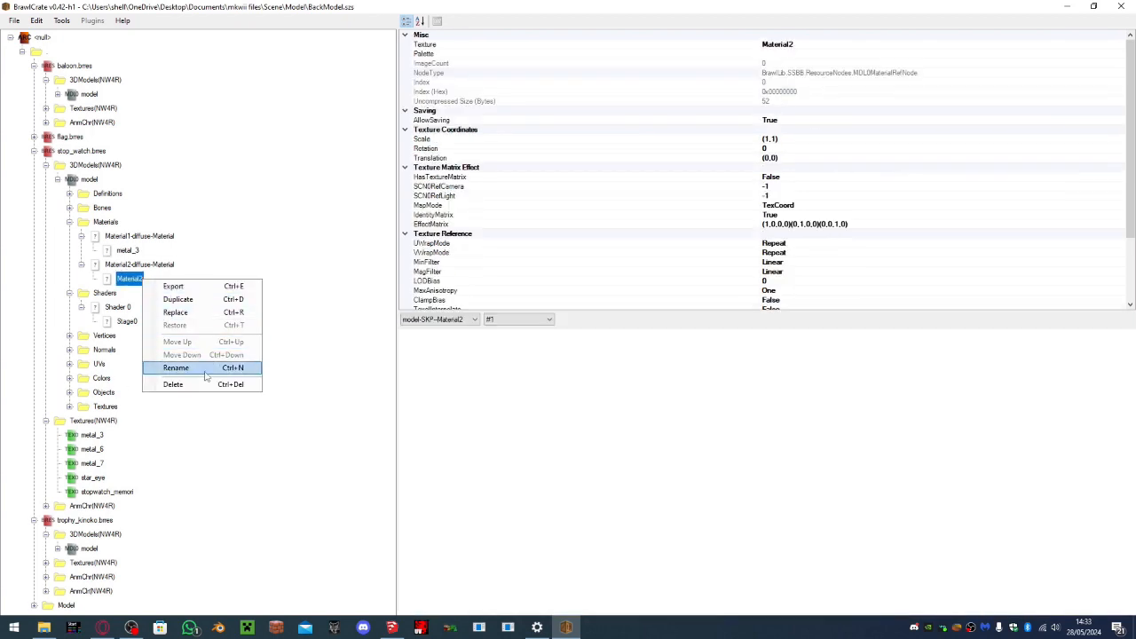
pyautogui.click(206, 374)
pyautogui.write('metal_6')
pyautogui.press('Return')
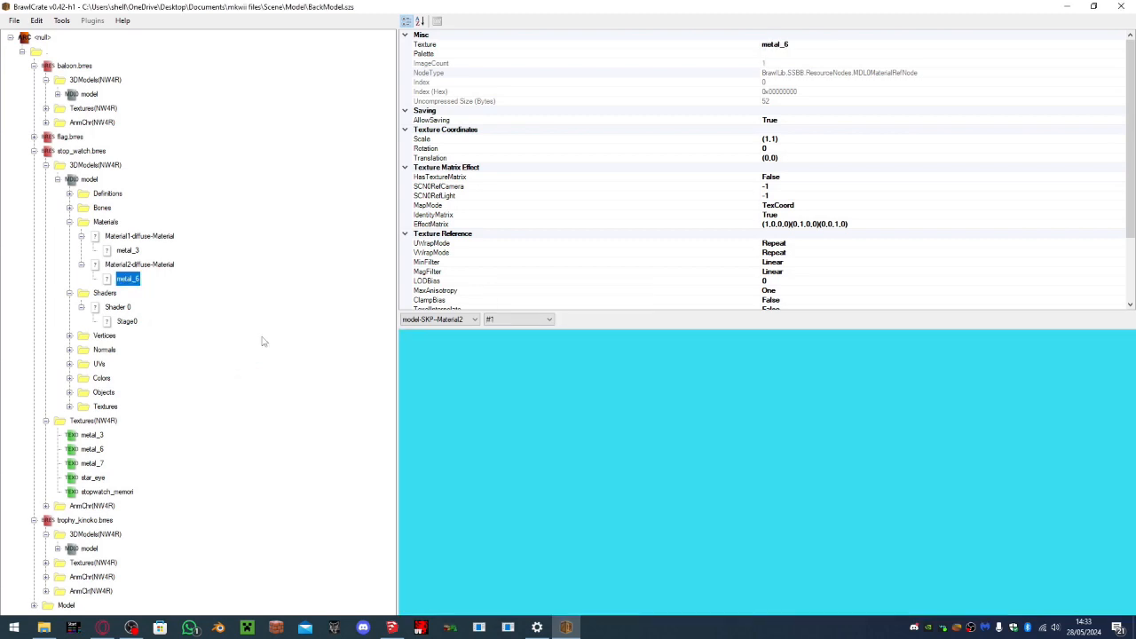
# Set the TEV color output Scale of Stage0 in the reimported stop_watch model's Shader 0 to MultiplyBy1
pyautogui.click(126, 322)
pyautogui.click(800, 186)
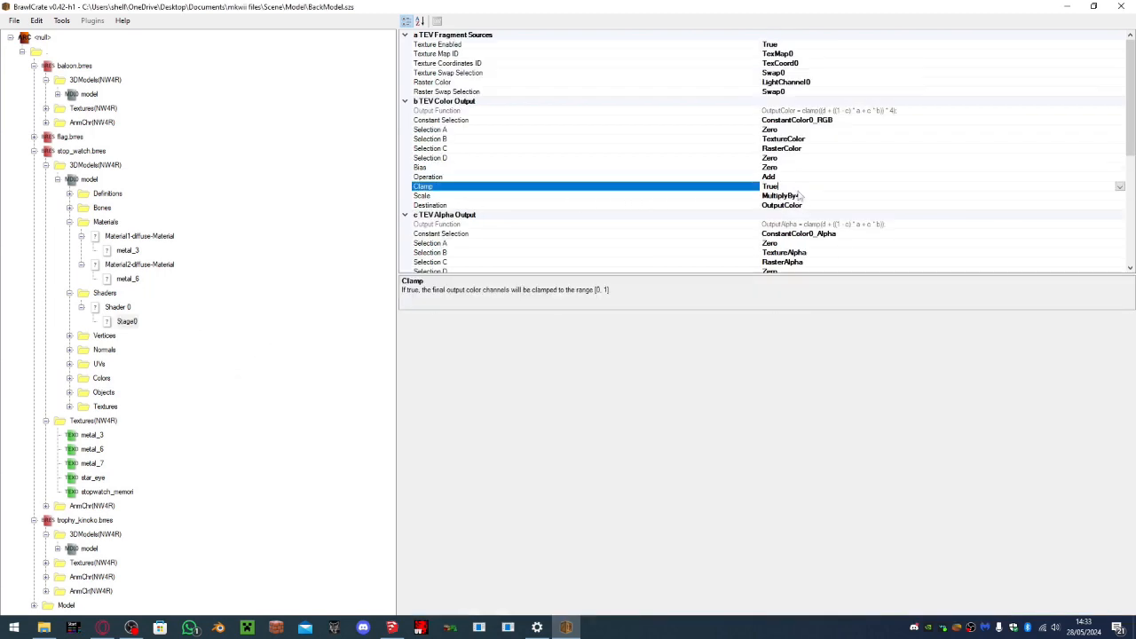
pyautogui.click(802, 196)
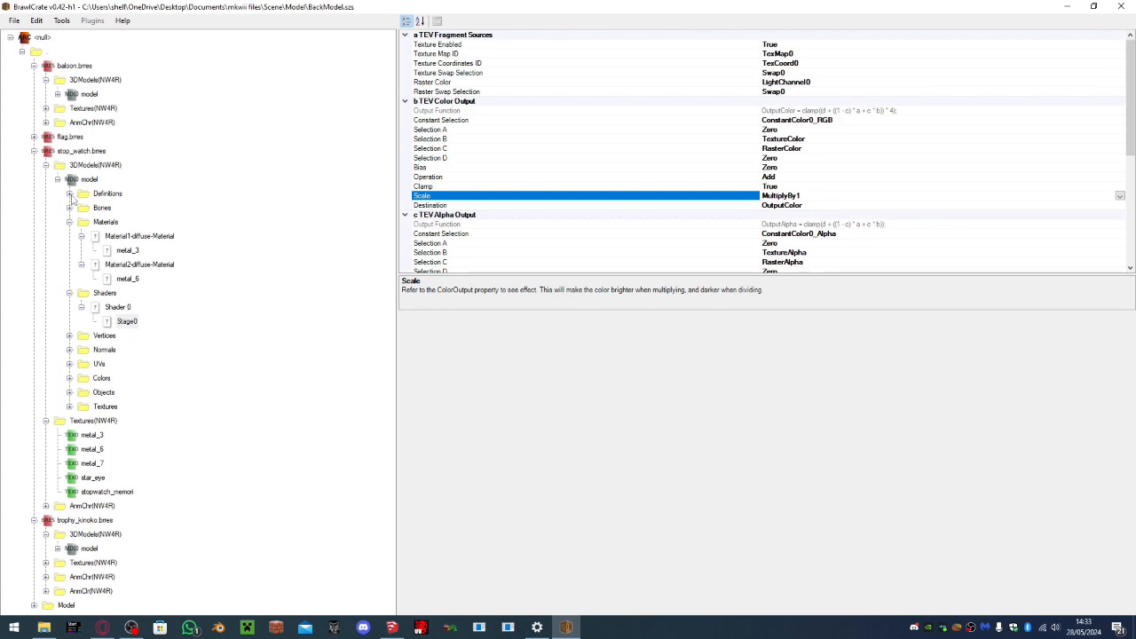
# Preview the stop_watch model in its own window to check the textured brick's orientation
pyautogui.click(88, 179)
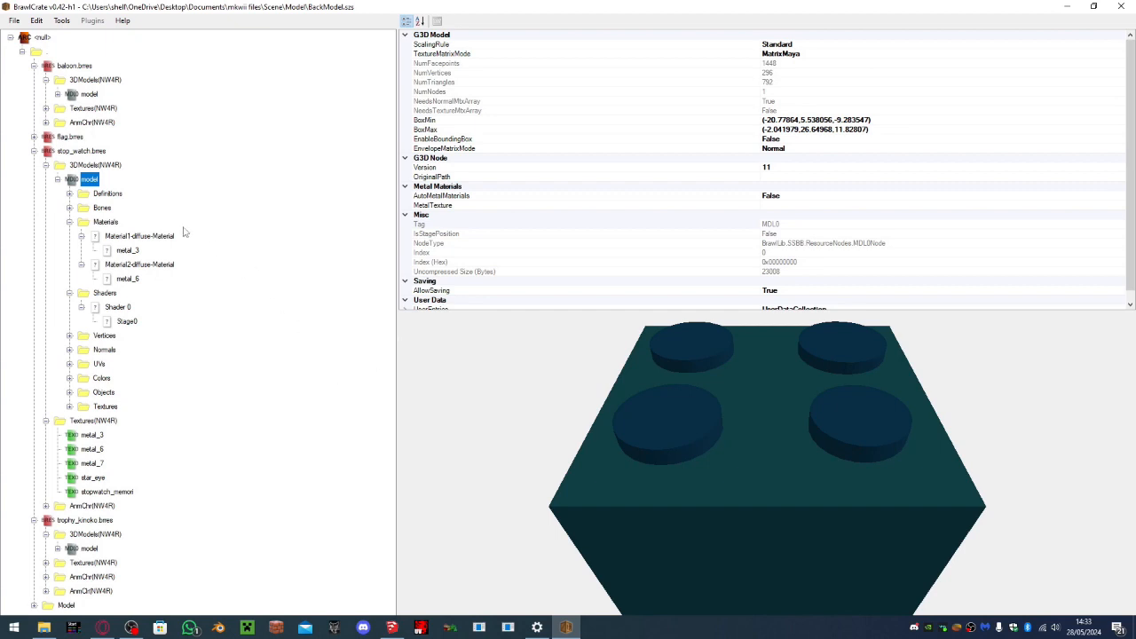
pyautogui.rightClick(94, 179)
pyautogui.press('Escape')
pyautogui.rightClick(94, 182)
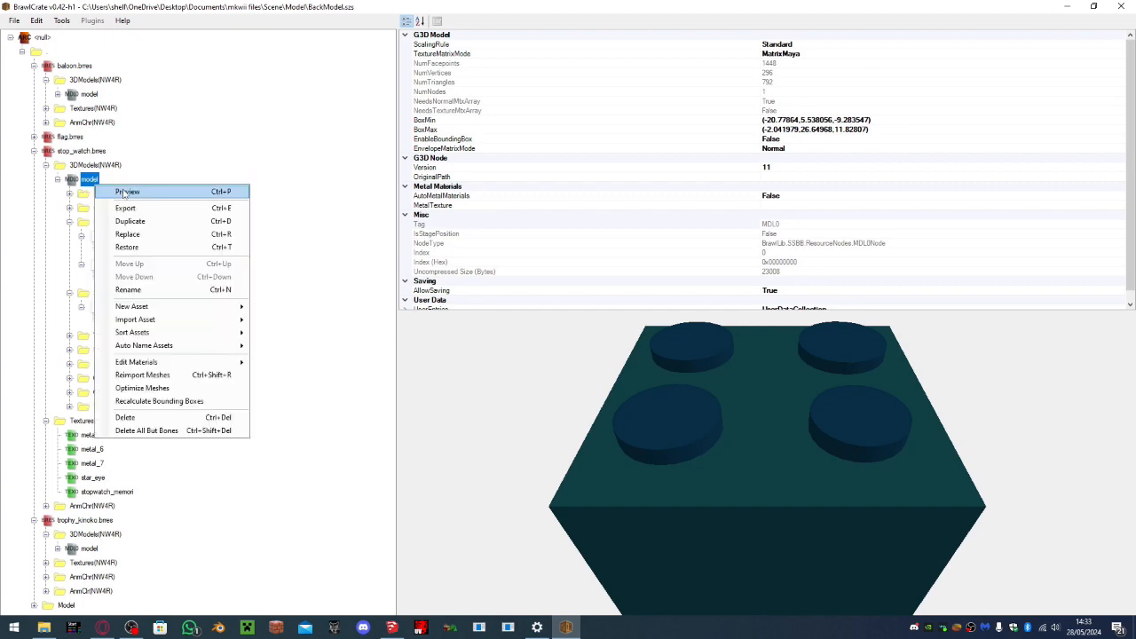
pyautogui.click(152, 192)
pyautogui.click(461, 102)
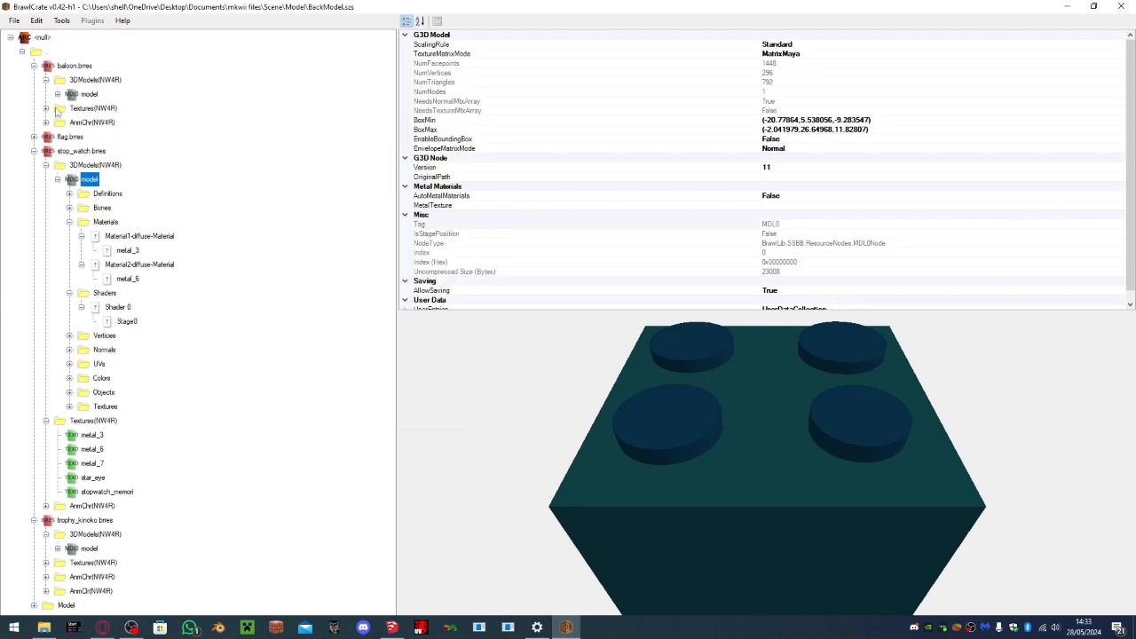
# Preview the baloon model for comparison, and view the stop_watch and trophy_kinoko models
pyautogui.click(89, 94)
pyautogui.rightClick(89, 94)
pyautogui.click(115, 97)
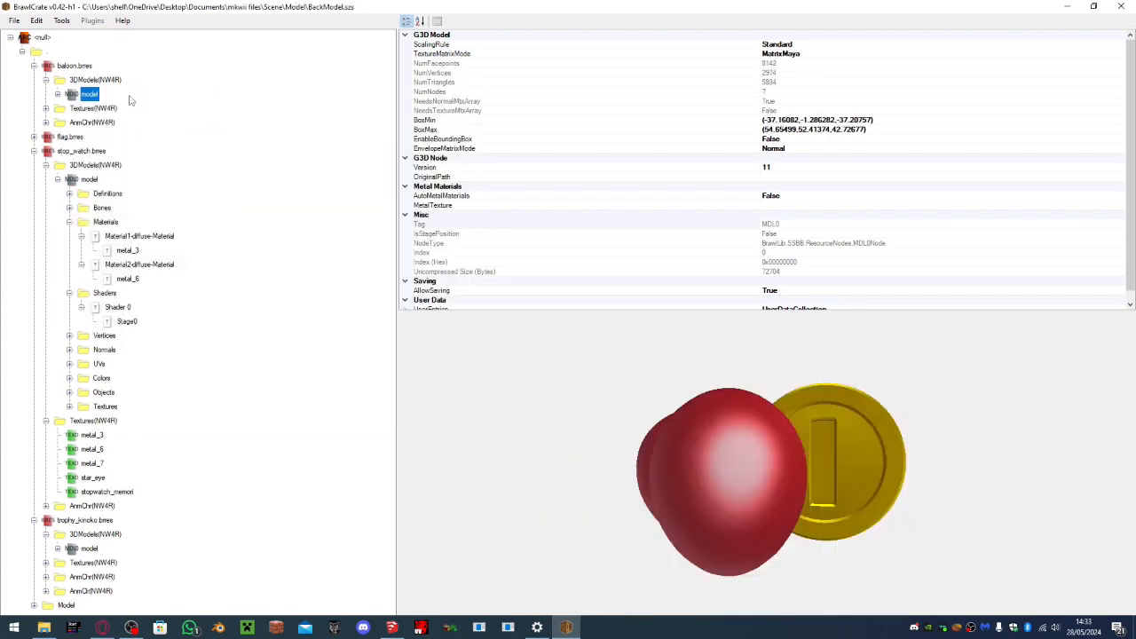
pyautogui.click(477, 117)
pyautogui.click(81, 180)
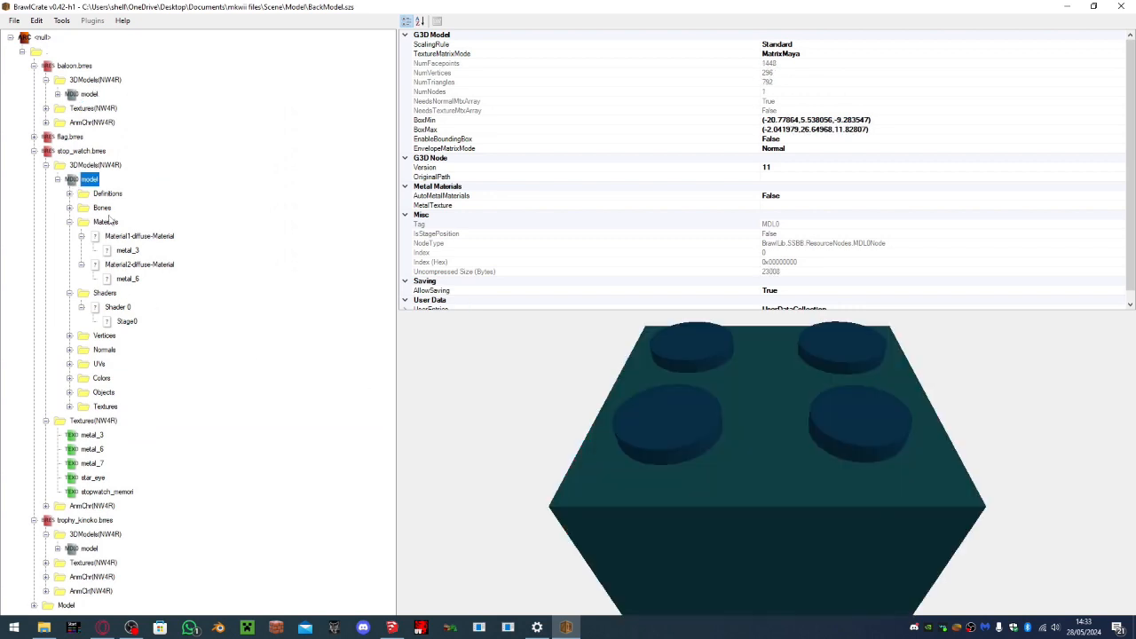
pyautogui.click(89, 549)
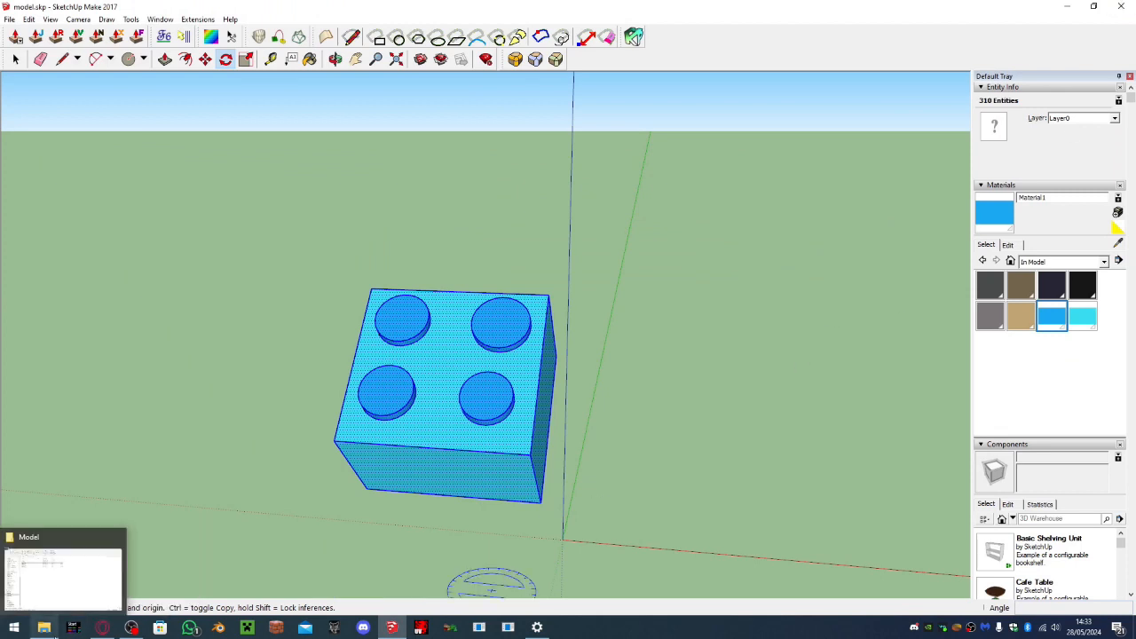
# Copy BackModel.szs from the Scene Model folder into Dolphin's Load/Riivolution/My Stuff v2.0/UI folder, replacing the existing copy
pyautogui.click(43, 628)
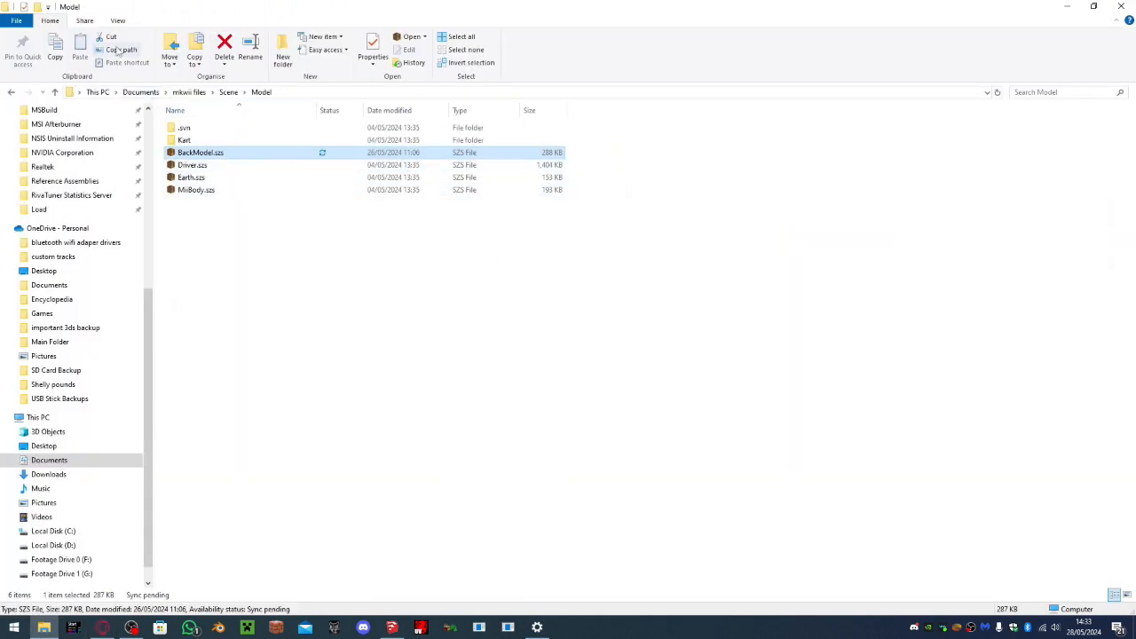
pyautogui.click(18, 209)
pyautogui.doubleClick(194, 152)
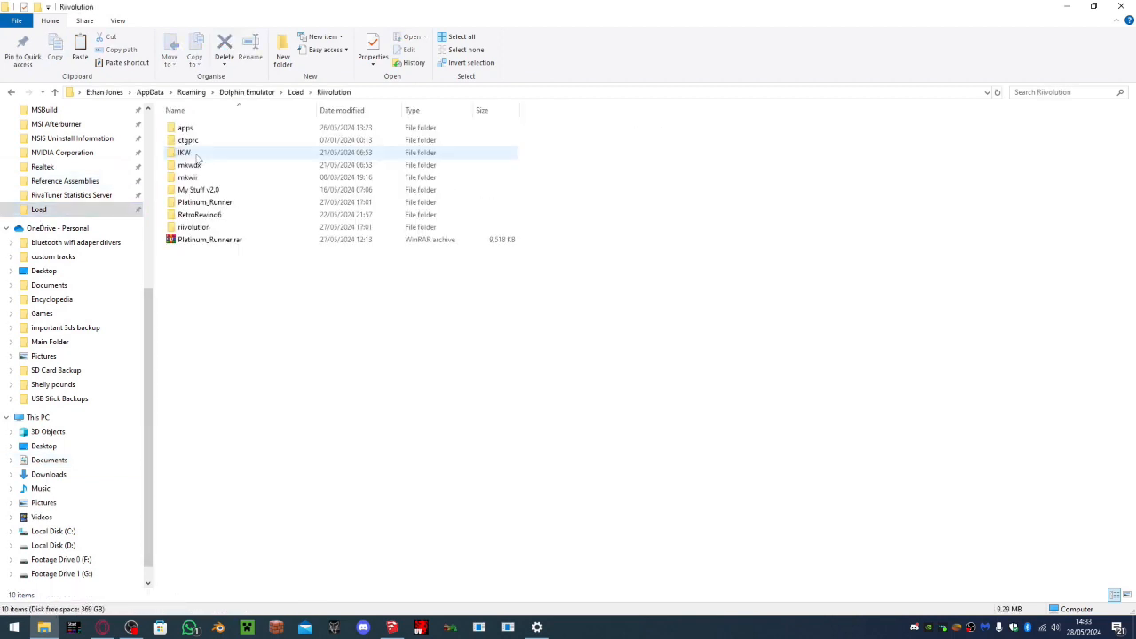
pyautogui.doubleClick(197, 191)
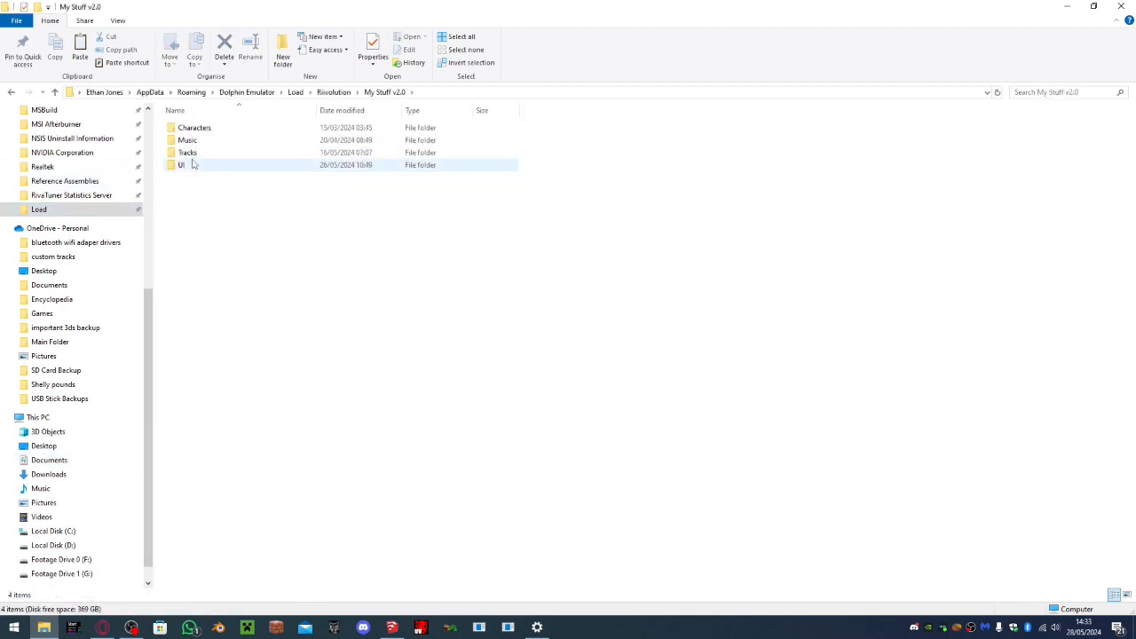
pyautogui.doubleClick(186, 167)
pyautogui.click(78, 44)
pyautogui.press('Return')
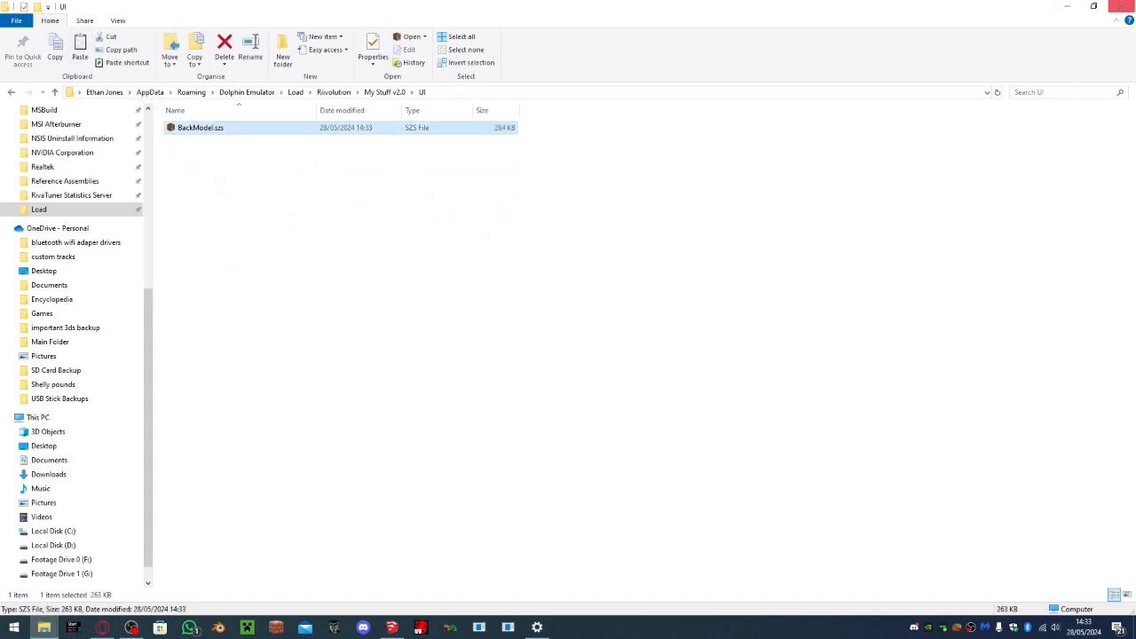
# Clear the open Explorer and browser windows off the desktop and launch the Dolphin emulator
pyautogui.click(1067, 6)
pyautogui.click(1077, 6)
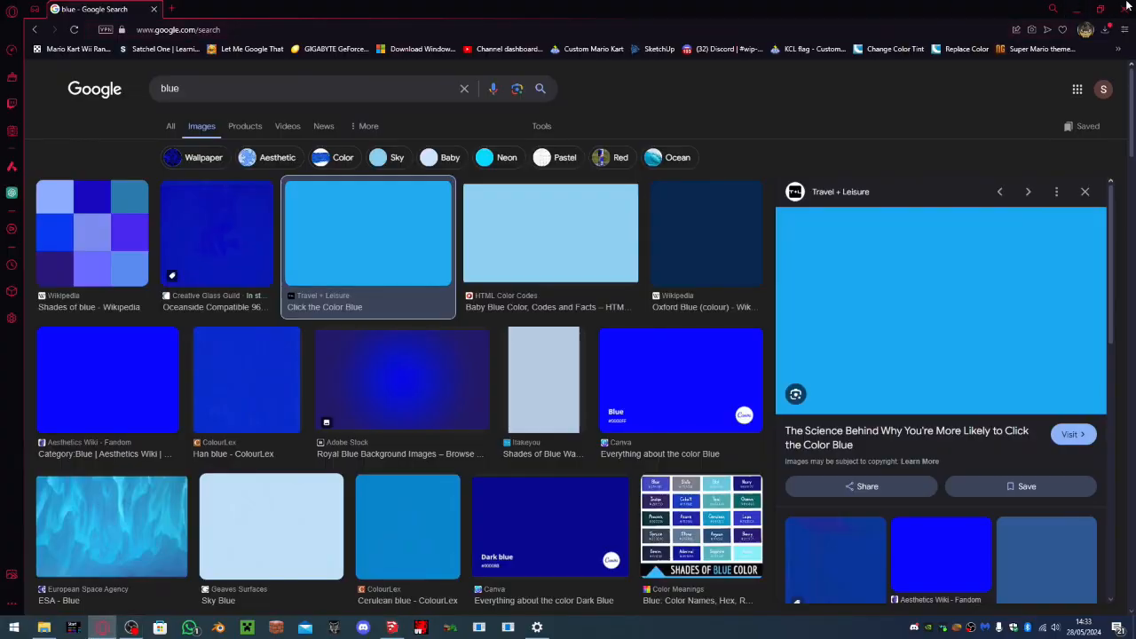
pyautogui.click(1126, 6)
pyautogui.doubleClick(382, 25)
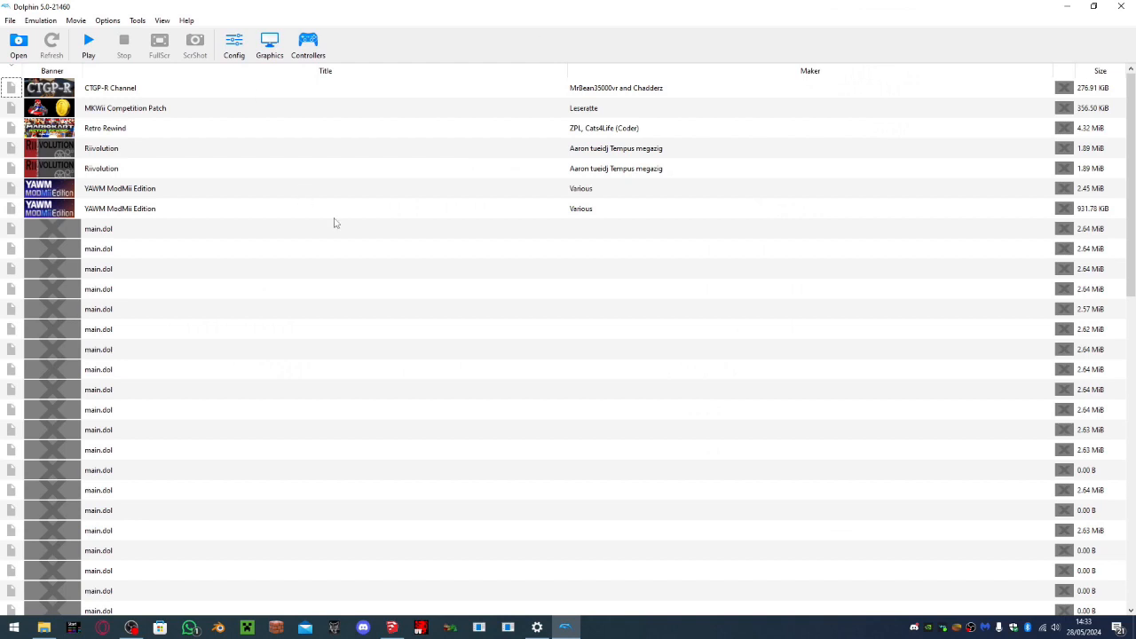
# Start the 1.24 GiB European Mario Kart Wii with Riivolution patches, enabling Custom UI under My Stuff v2.0
pyautogui.scroll(-10, 409, 372)
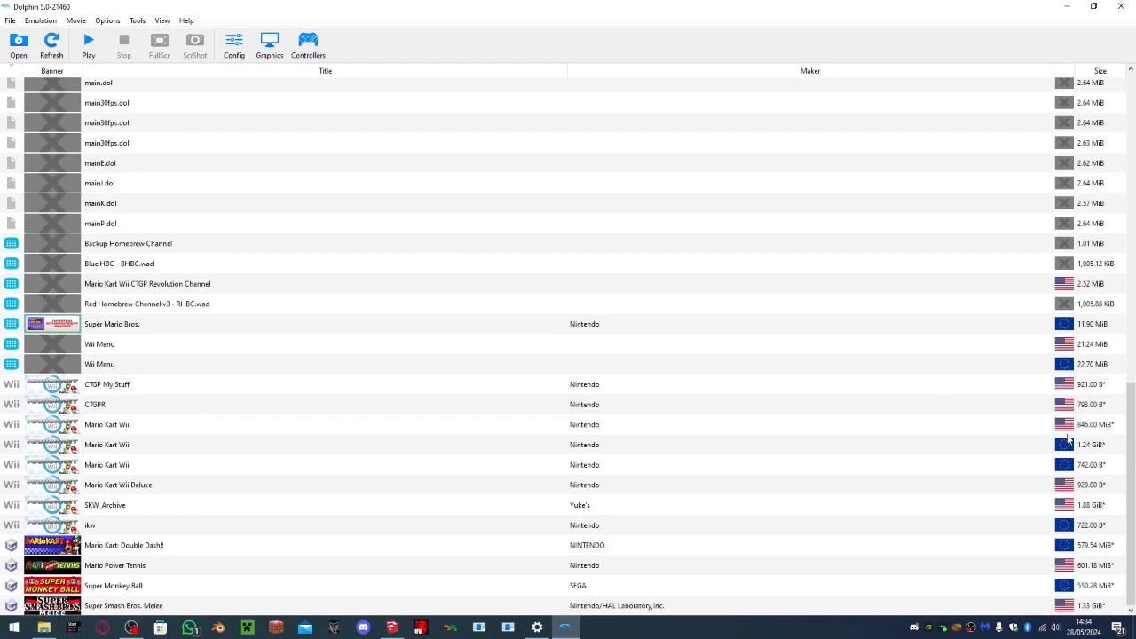
pyautogui.rightClick(1071, 439)
pyautogui.click(1071, 248)
pyautogui.scroll(-5, 554, 293)
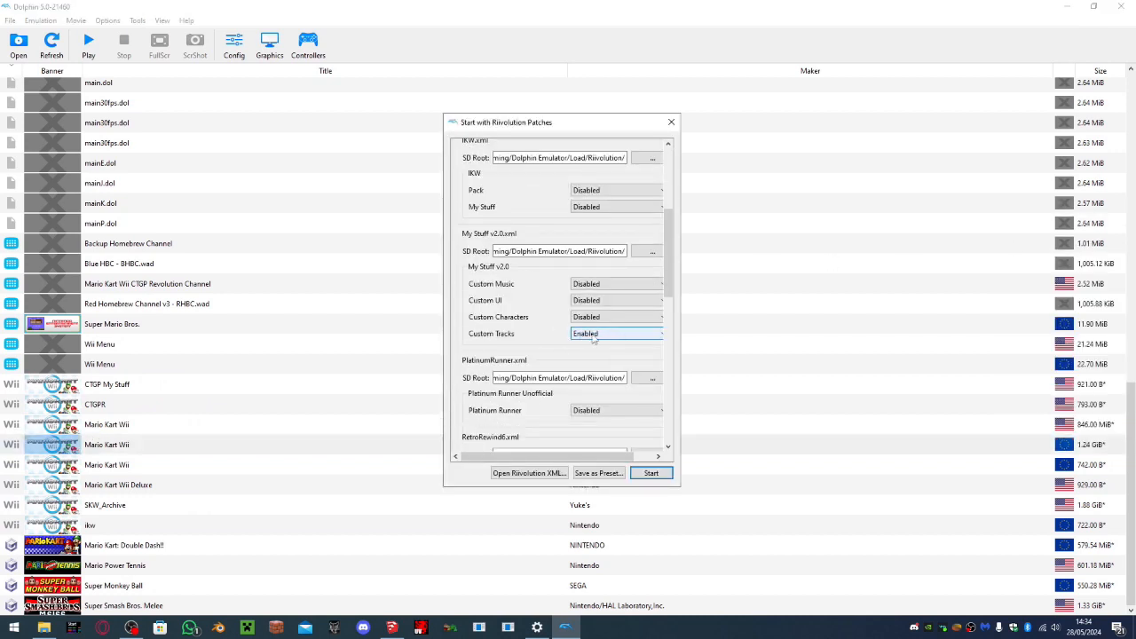
pyautogui.scroll(-1, 600, 302)
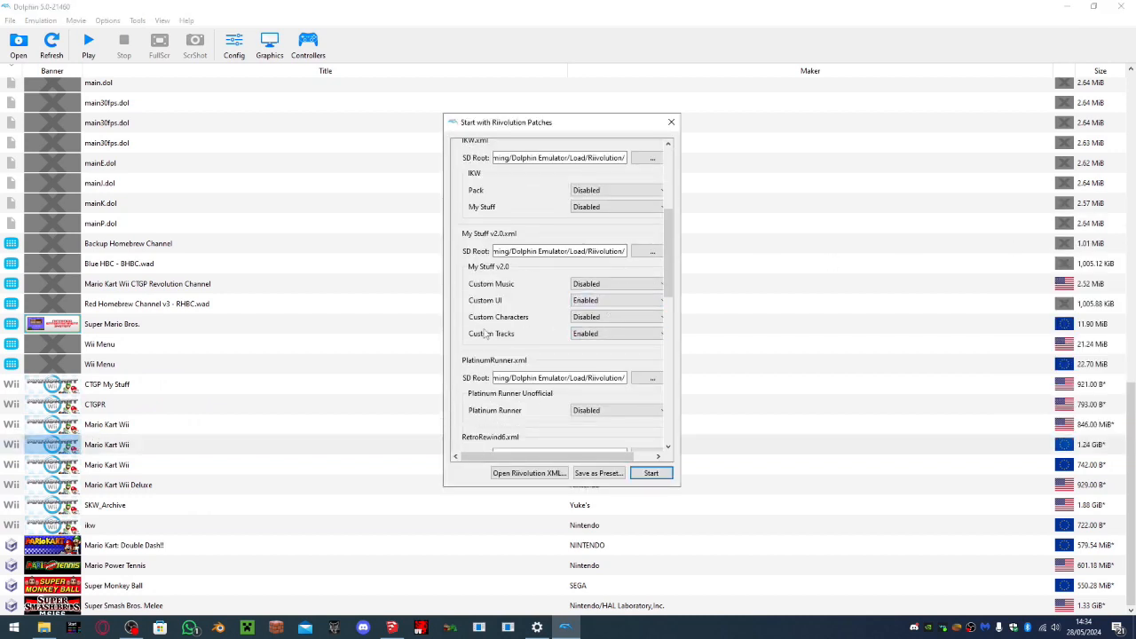
pyautogui.press('Return')
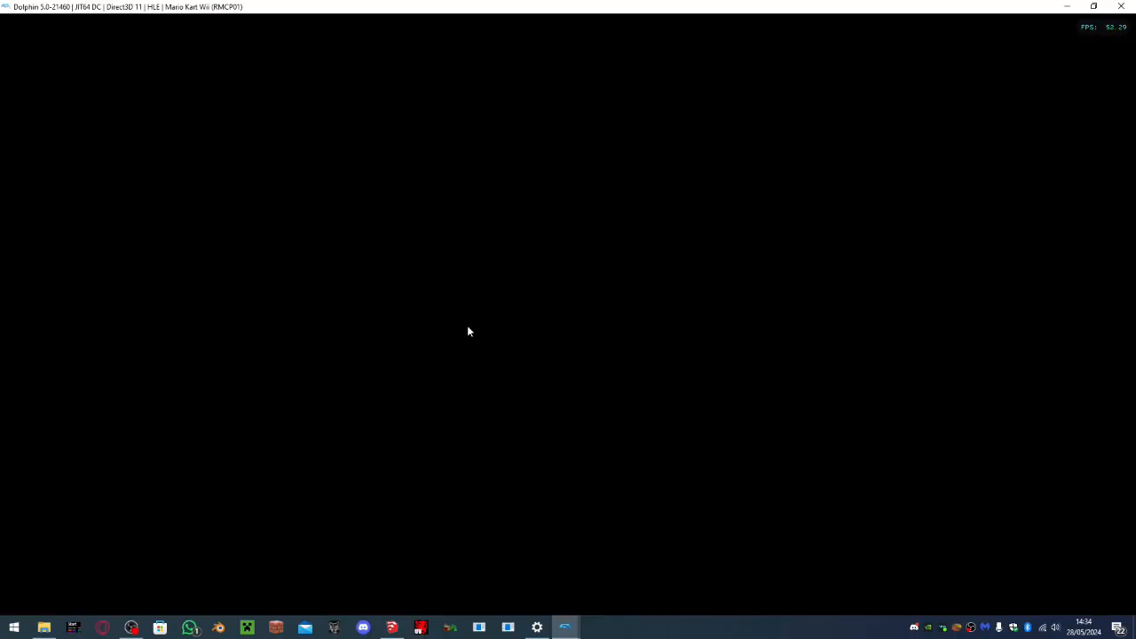
# Choose Time Trials on the Single Player screen to check the replaced stop_watch model in the menu background
pyautogui.press('Down')
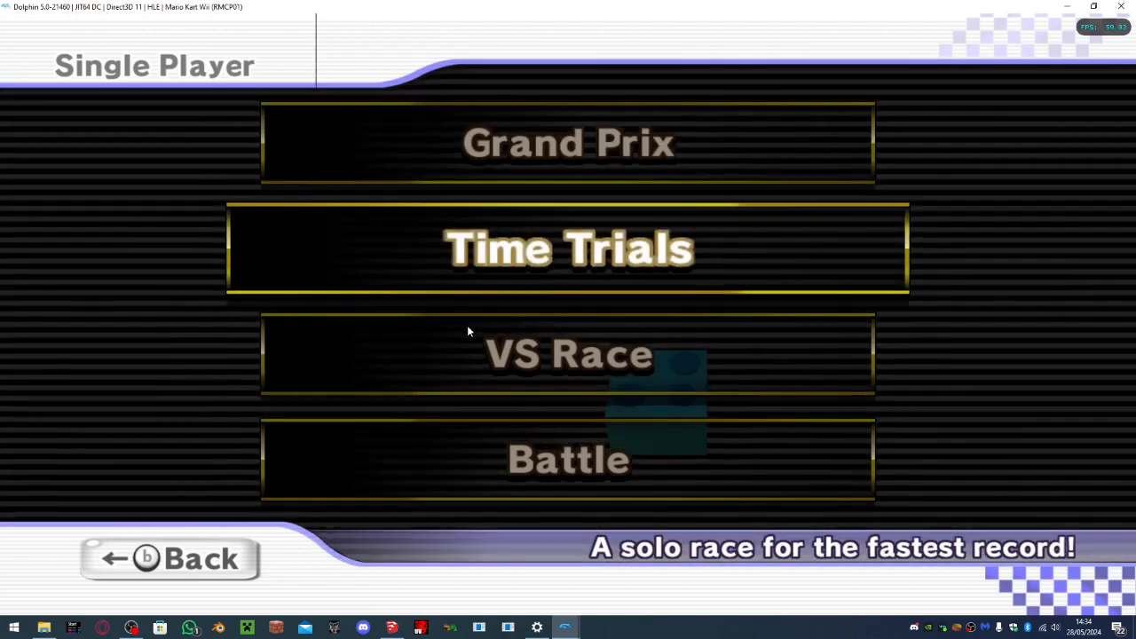
pyautogui.press('Down')
pyautogui.press('Up')
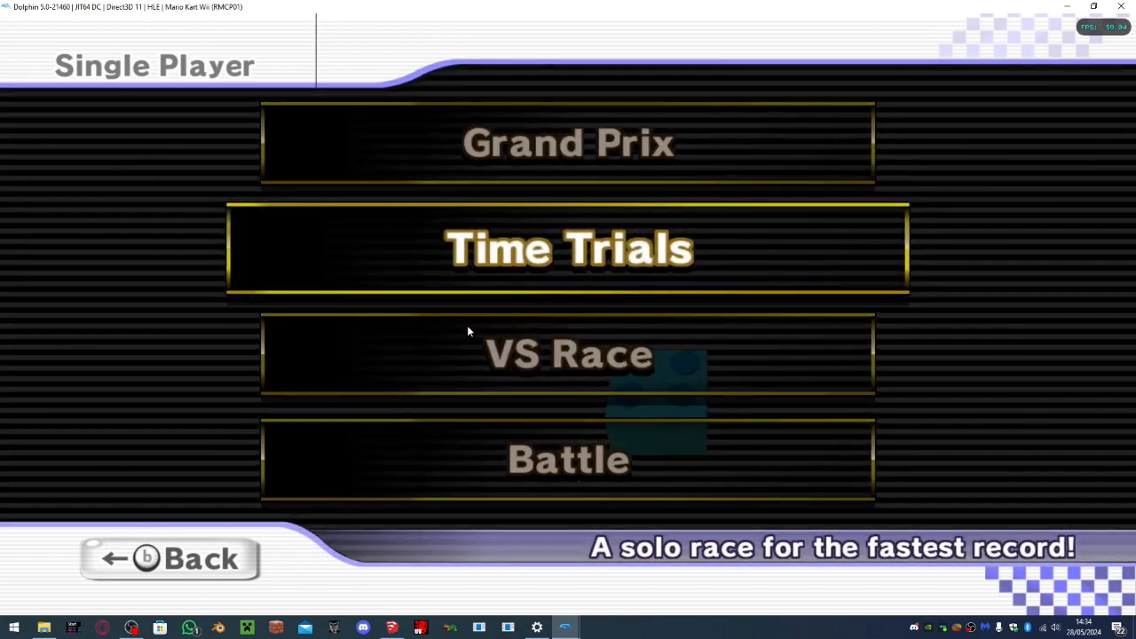
pyautogui.press('Return')
# Select Funky Kong as the character and the Only Viable Vehicle bike for the time trial
pyautogui.press('Right')
pyautogui.press('Right')
pyautogui.press('Down')
pyautogui.press('Down')
pyautogui.press('Down')
pyautogui.press('Return')
pyautogui.press('Right')
pyautogui.press('Down')
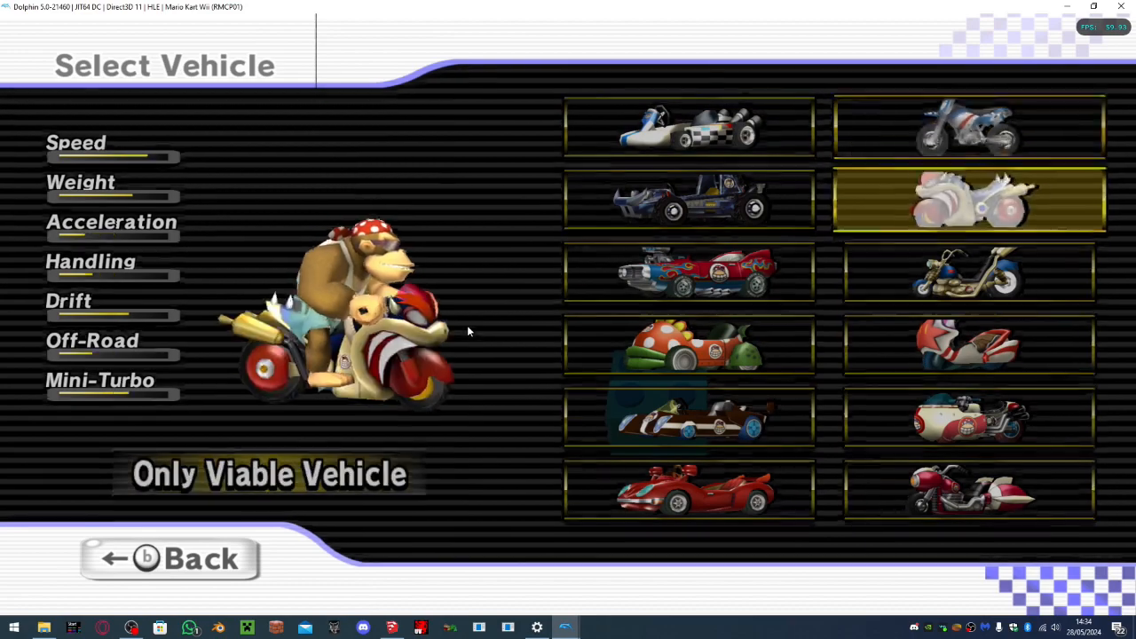
pyautogui.press('Return')
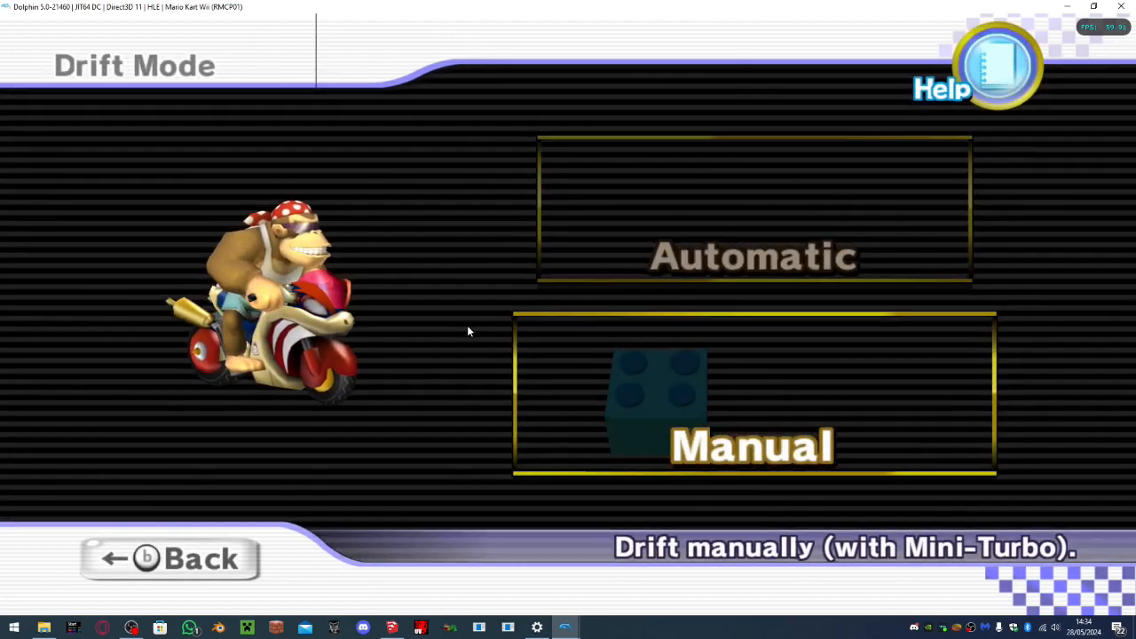
# Set the drift mode to Manual and pick Maple Treeway from the Star Cup
pyautogui.press('Return')
pyautogui.press('Right')
pyautogui.press('Right')
pyautogui.press('Return')
pyautogui.press('Down')
pyautogui.press('Down')
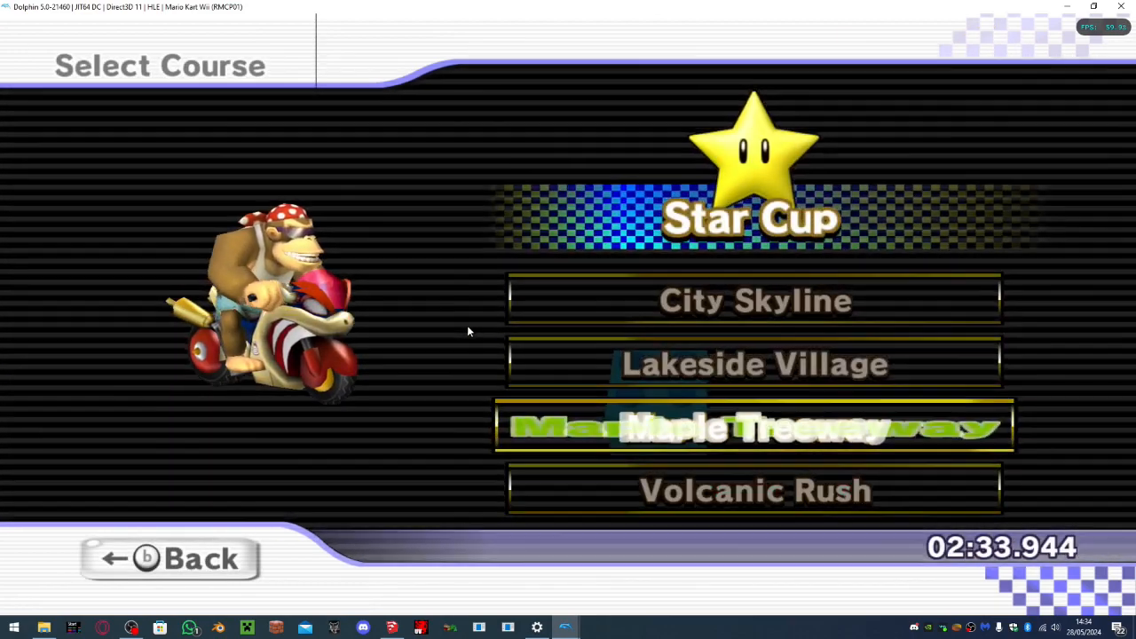
pyautogui.press('Return')
# Start a Solo Time Trial on Maple Treeway, and briefly open and close the HOME Menu
pyautogui.press('Down')
pyautogui.press('Down')
pyautogui.press('Return')
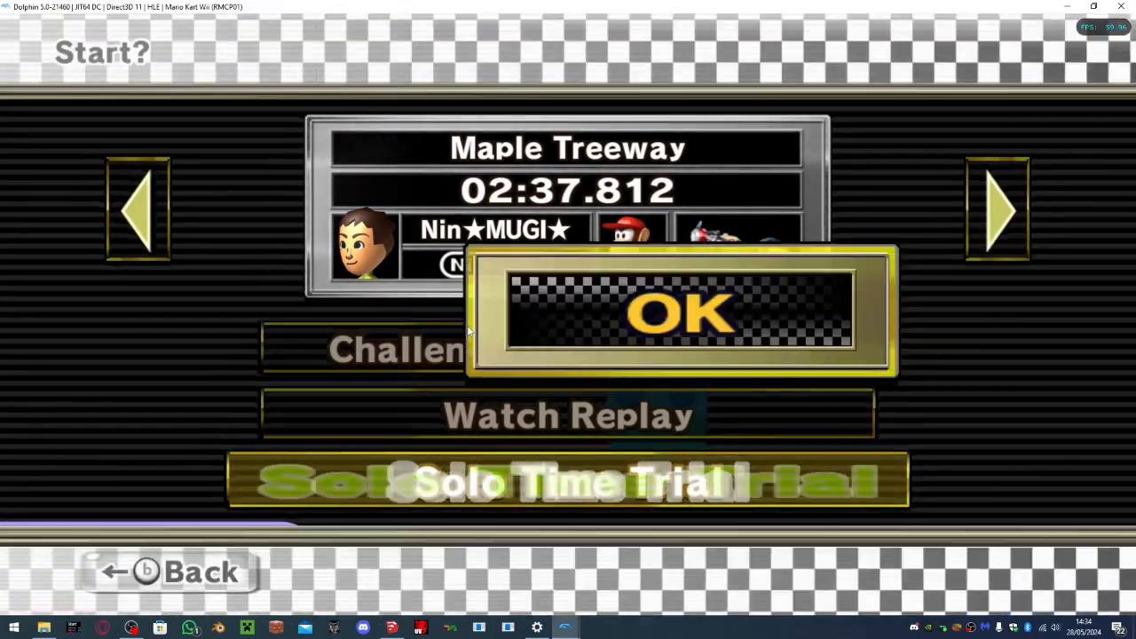
pyautogui.press('Return')
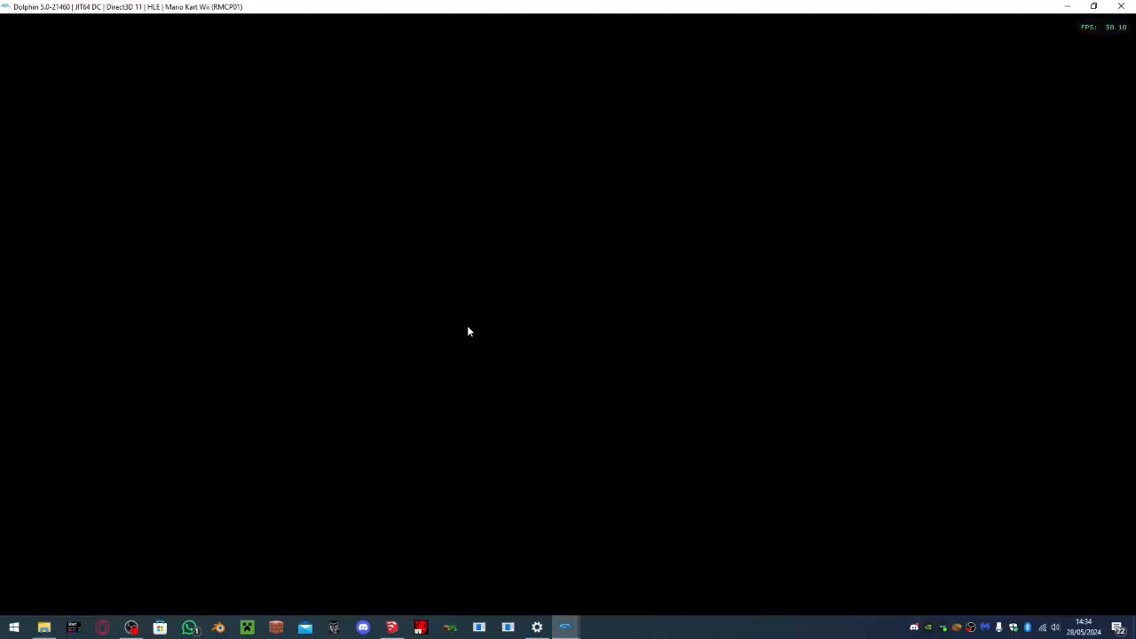
pyautogui.press('Home')
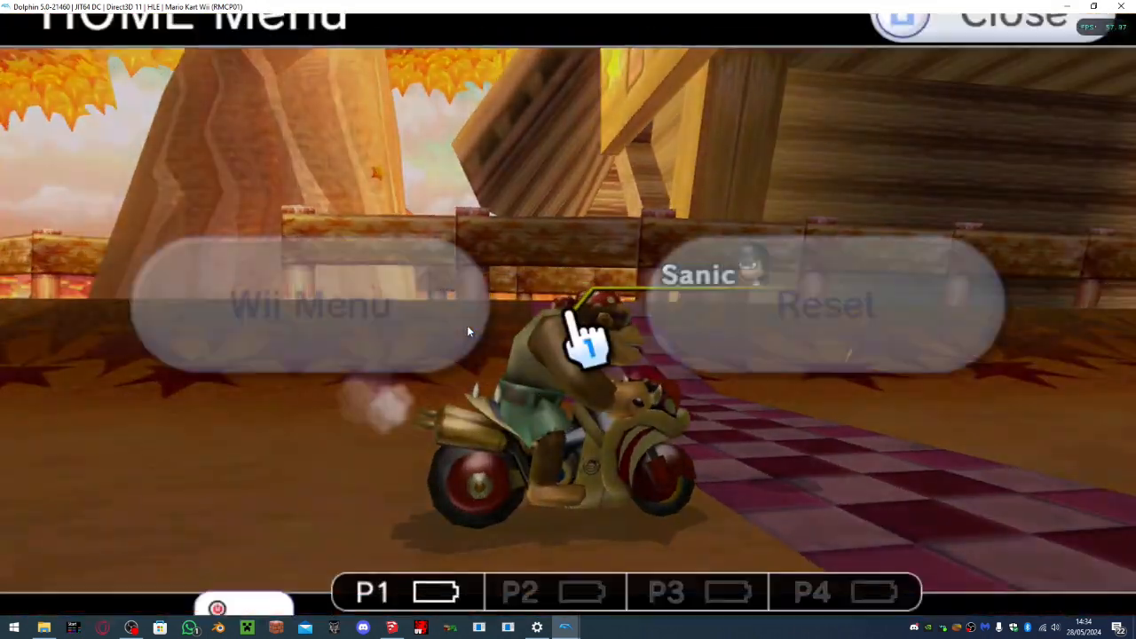
pyautogui.press('Home')
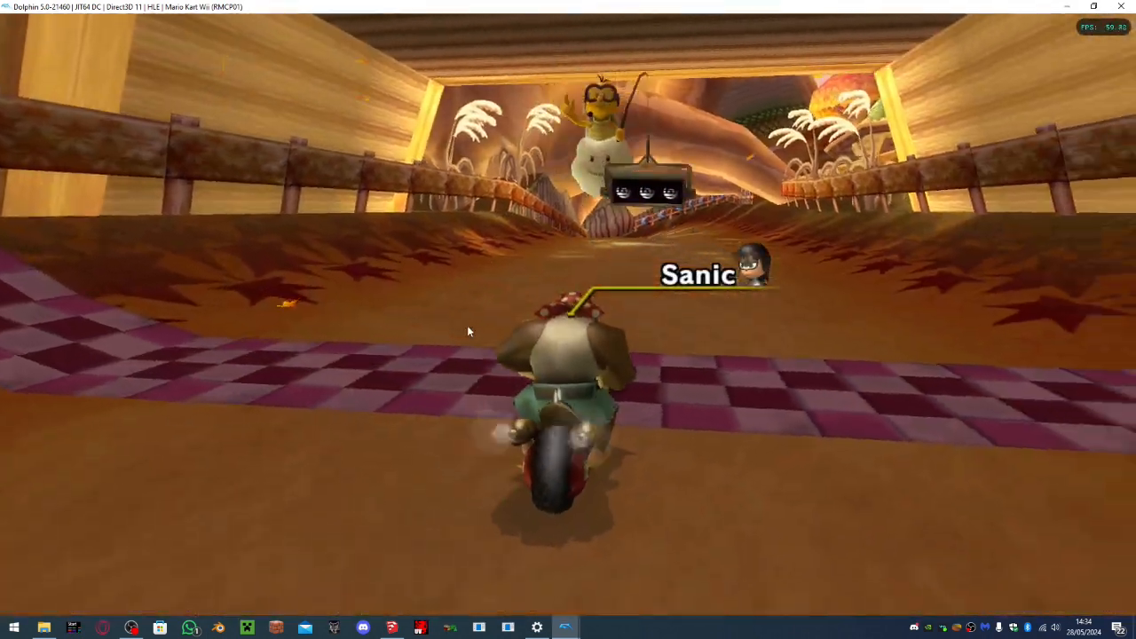